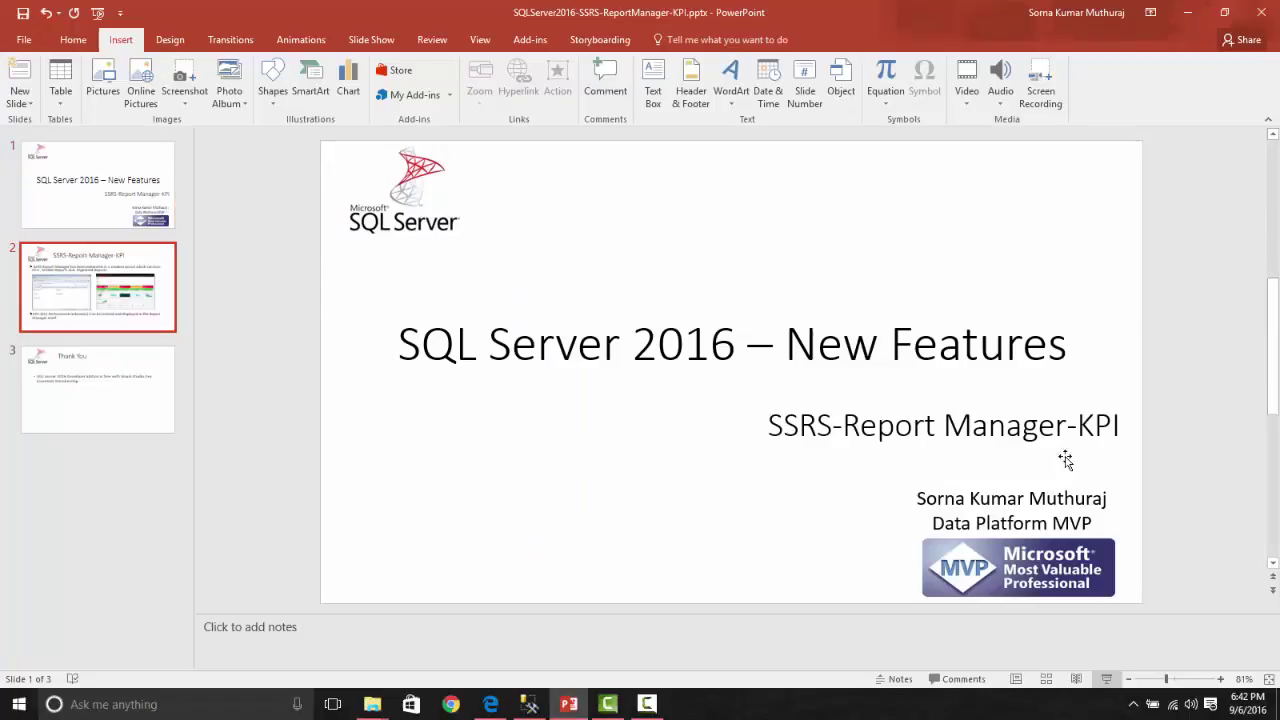
Leave the PowerPoint title slide for the Reporting Services Home page with the OrderQuantityKPI tile.
click(495, 706)
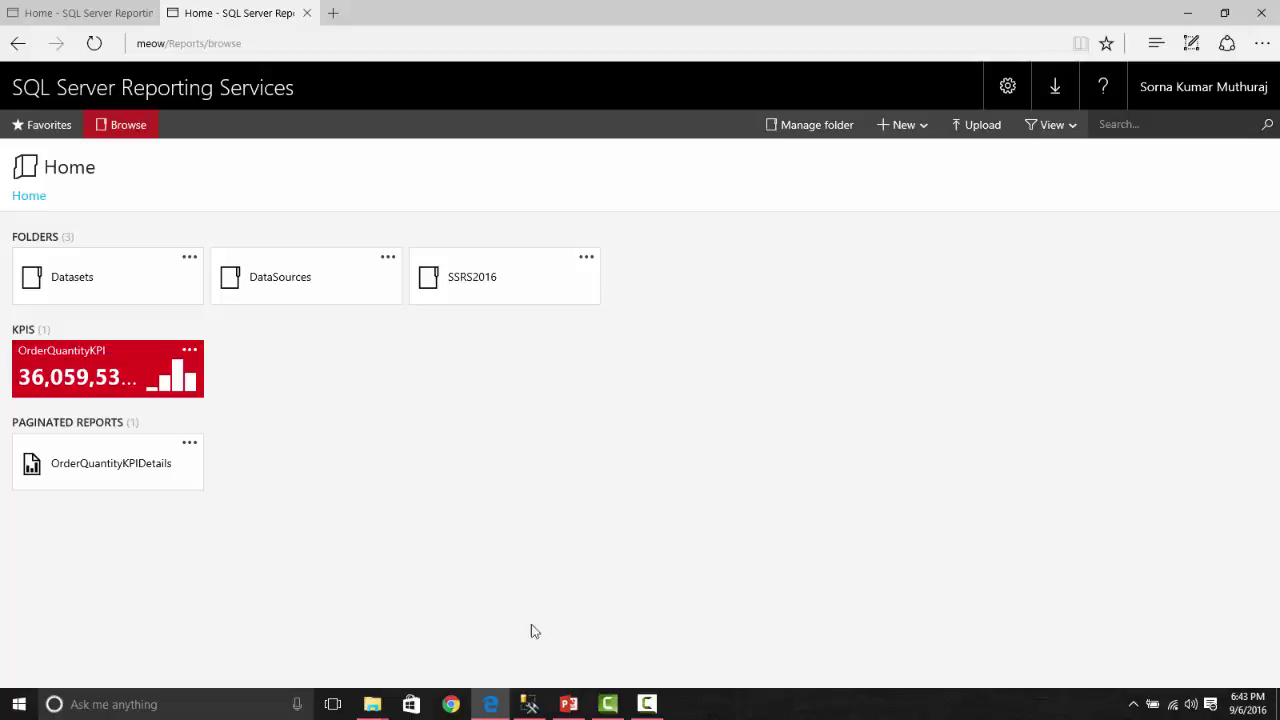
Bring up the KPIQuery.sql query in SSMS on WideWorldImportersDW, enlarging the query editor pane.
click(532, 706)
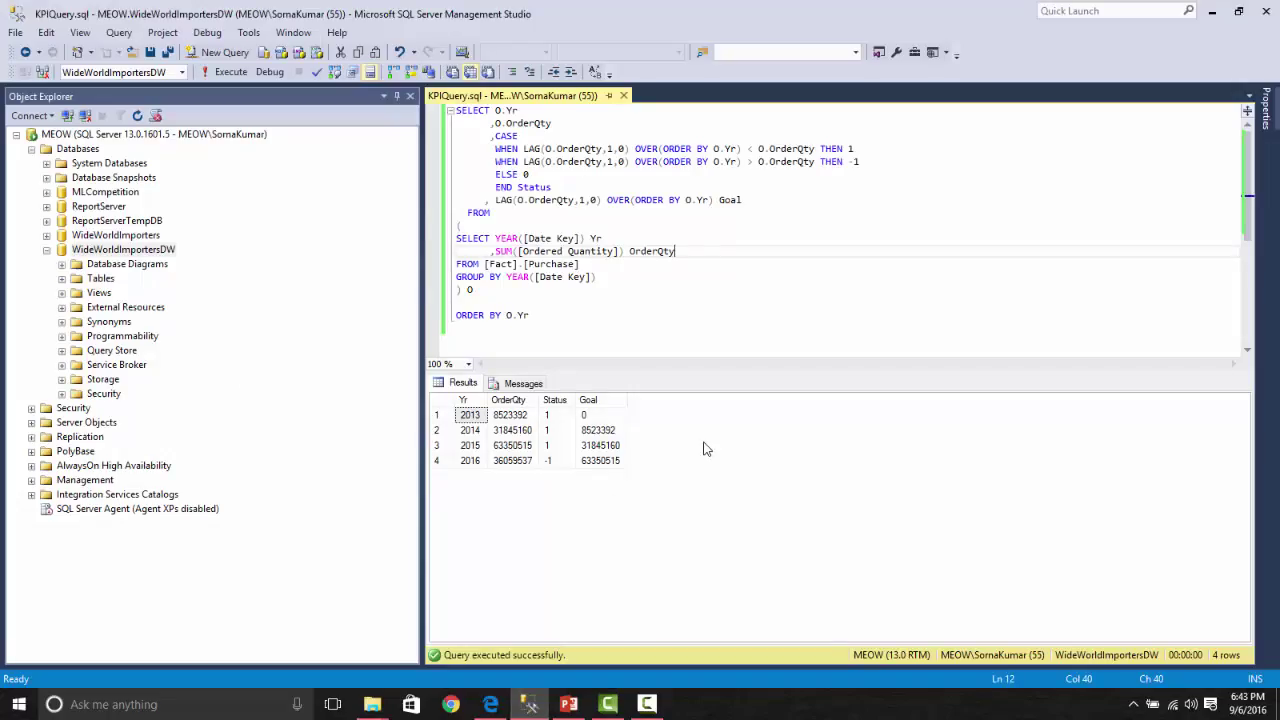
click(718, 289)
drag(720, 373, 720, 385)
click(145, 251)
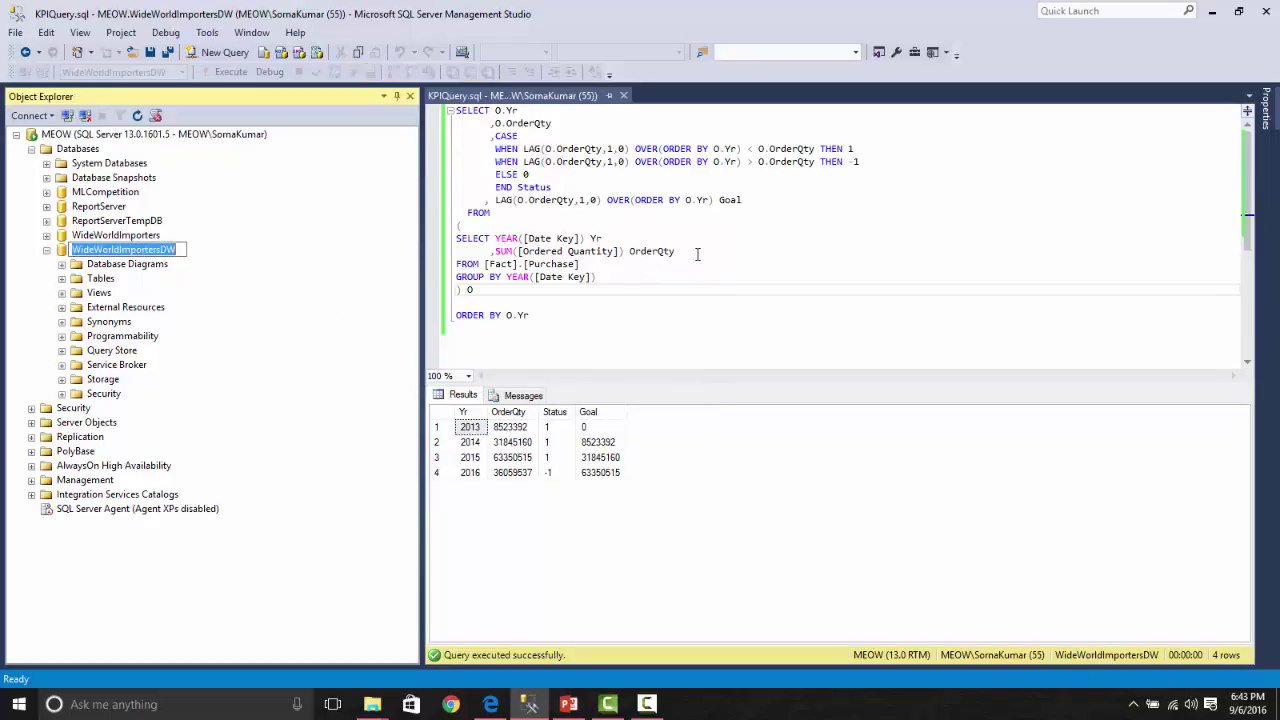
click(770, 251)
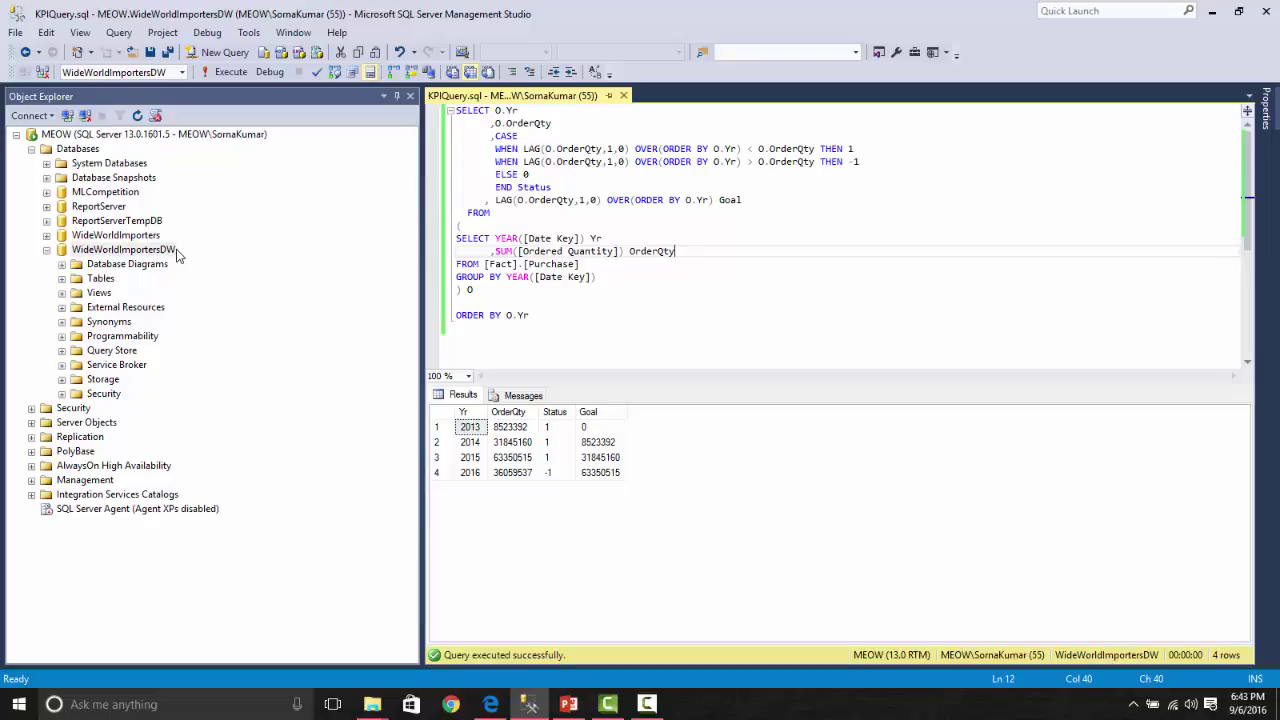
Rerun the KPI query and check 2016's Status -1, OrderQty 36059537 and Goal 63350515.
click(589, 249)
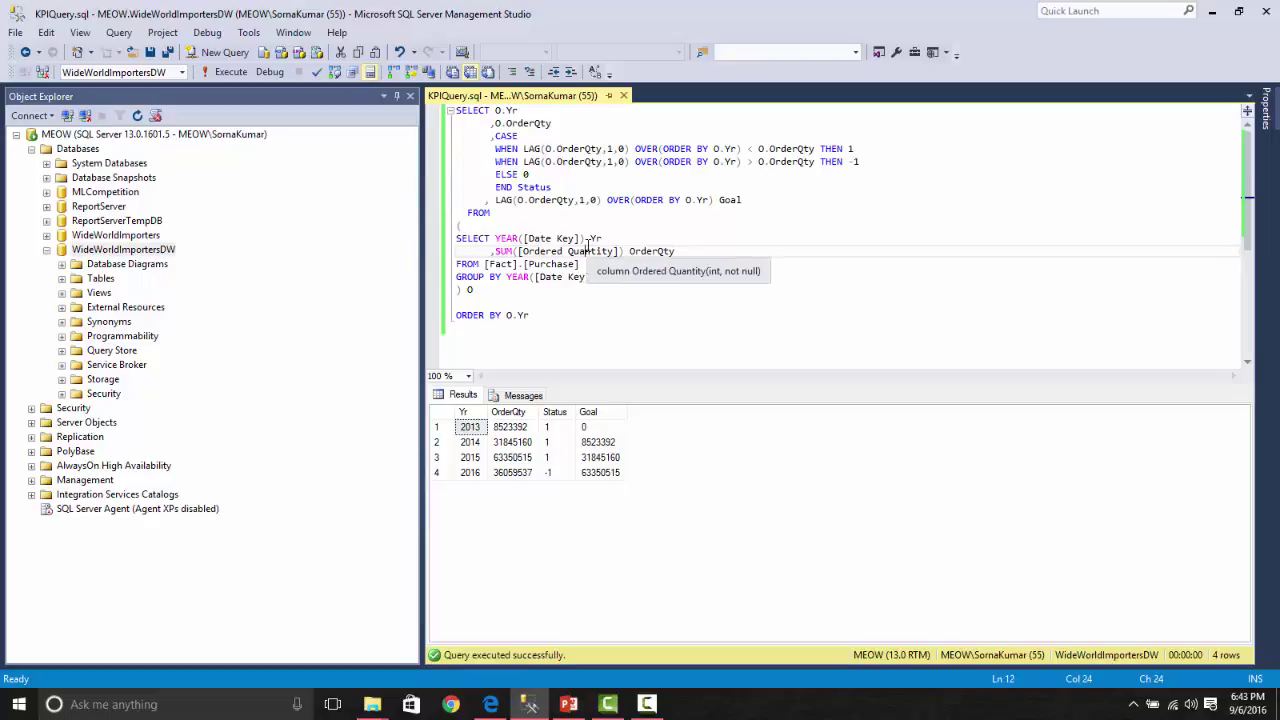
key(F5)
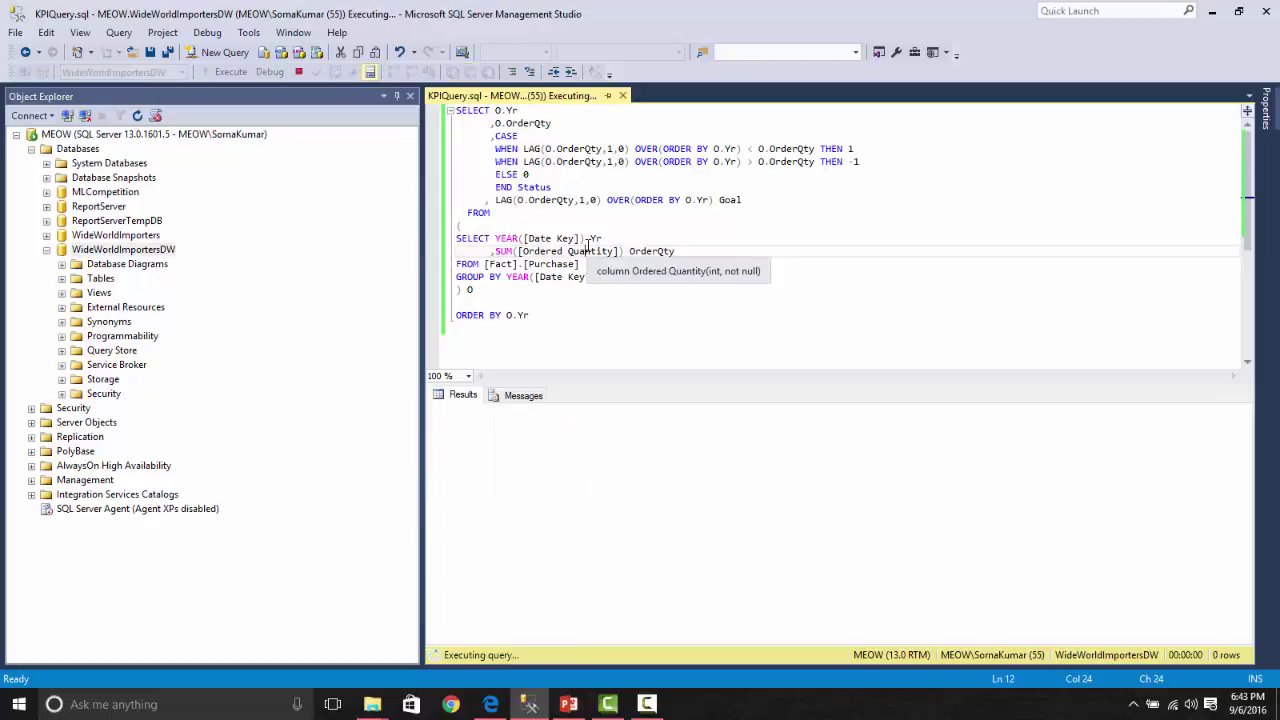
click(648, 300)
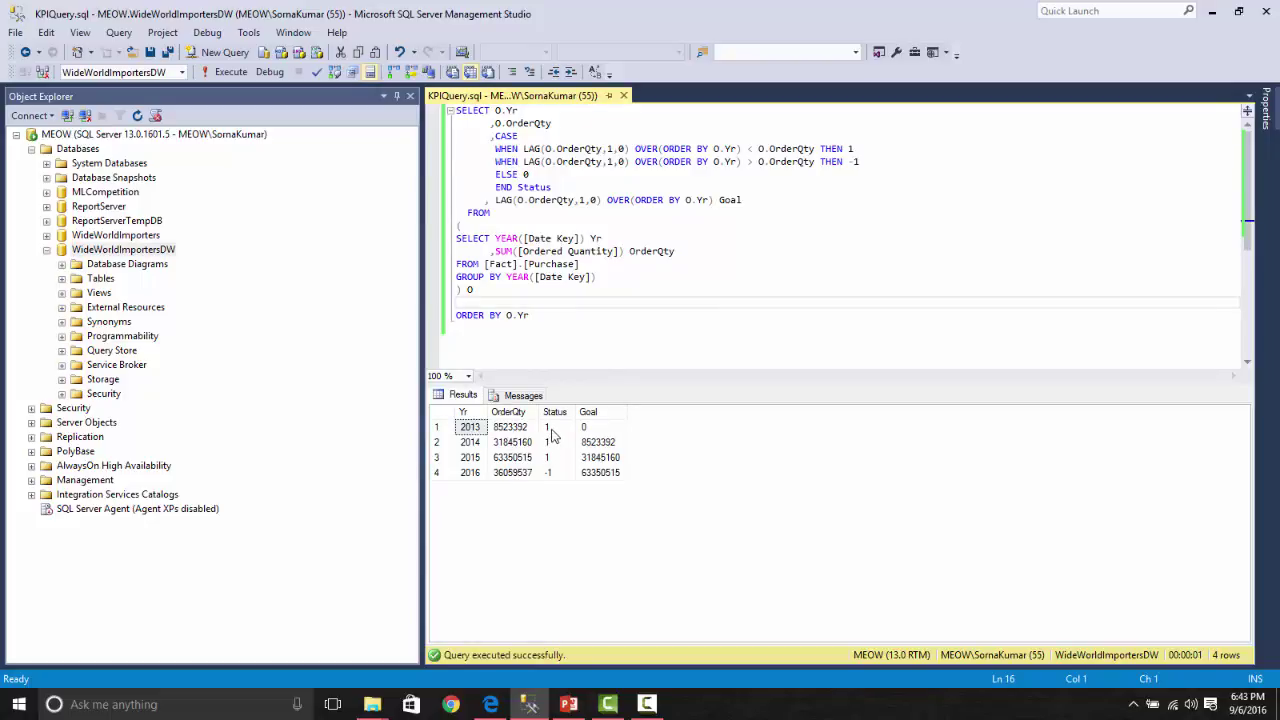
drag(550, 429, 558, 473)
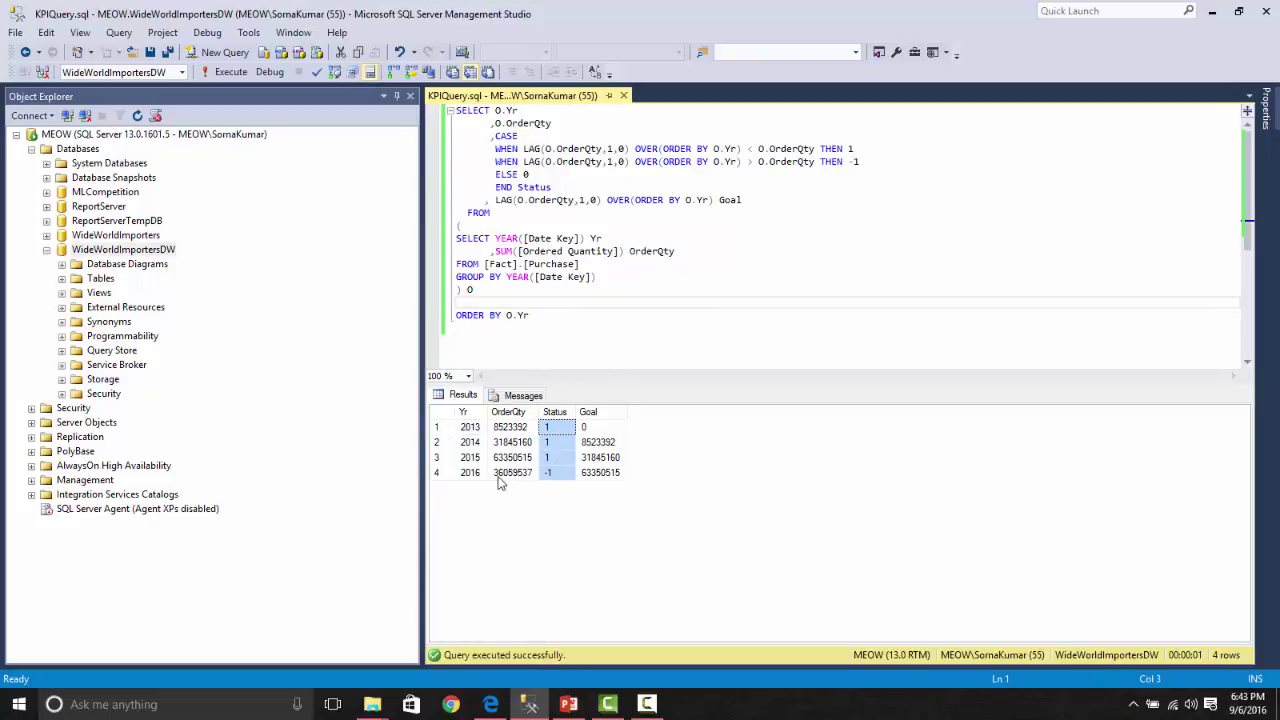
click(513, 478)
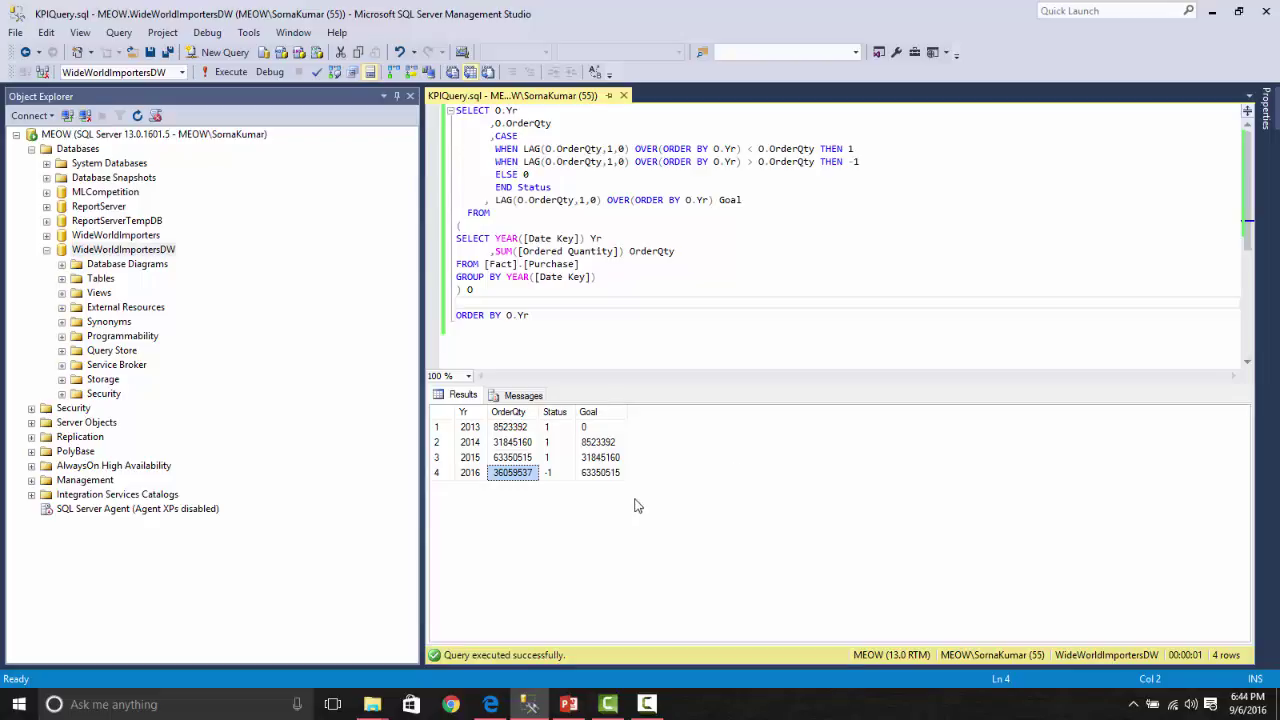
click(602, 474)
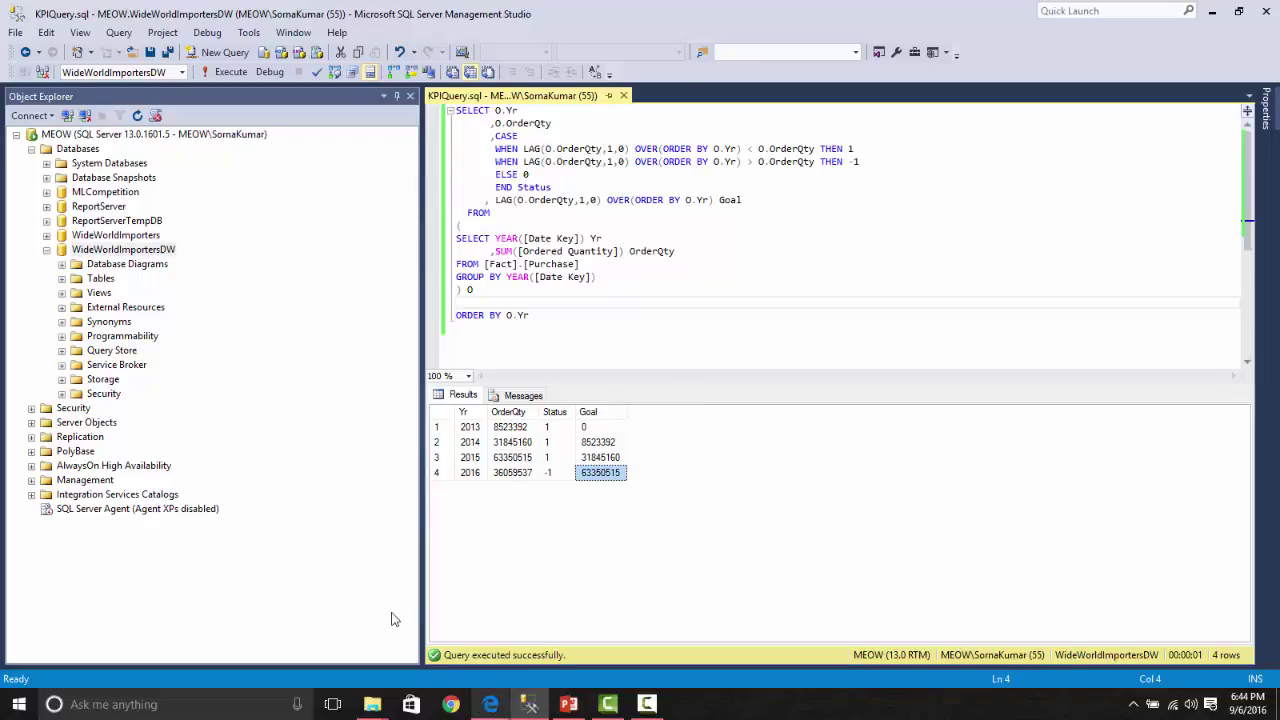
key(alt+Tab)
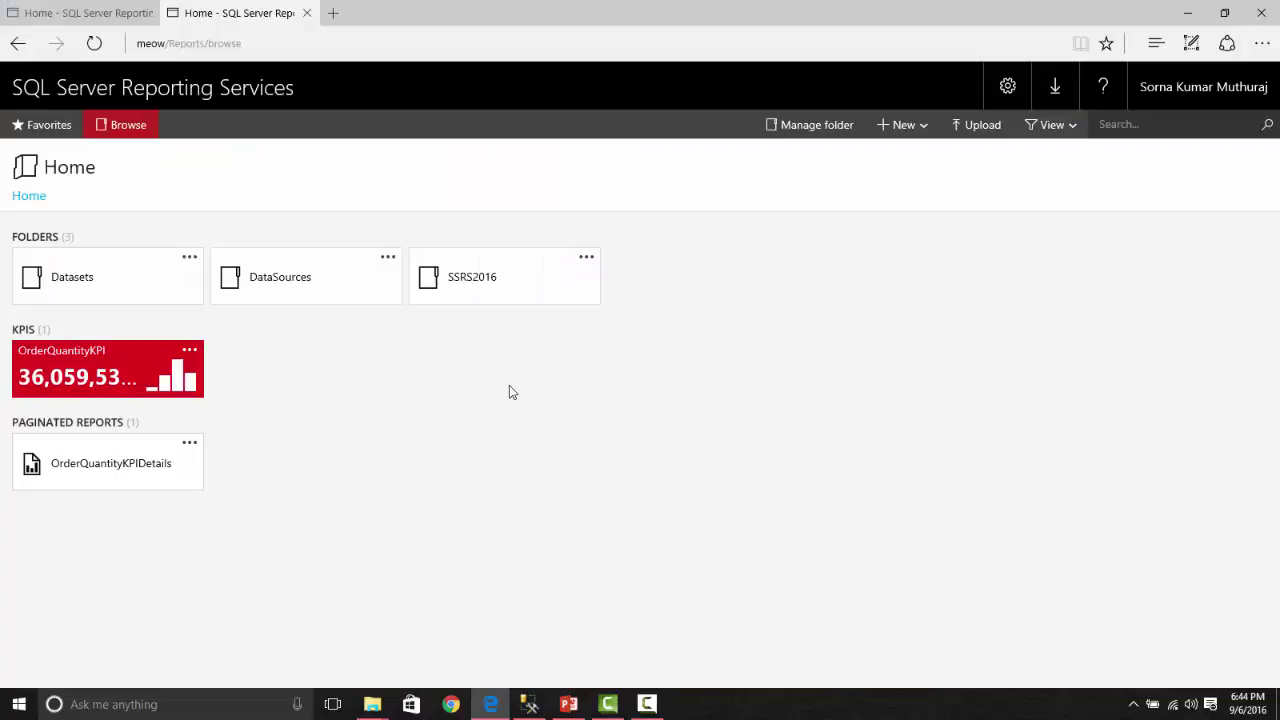
click(120, 367)
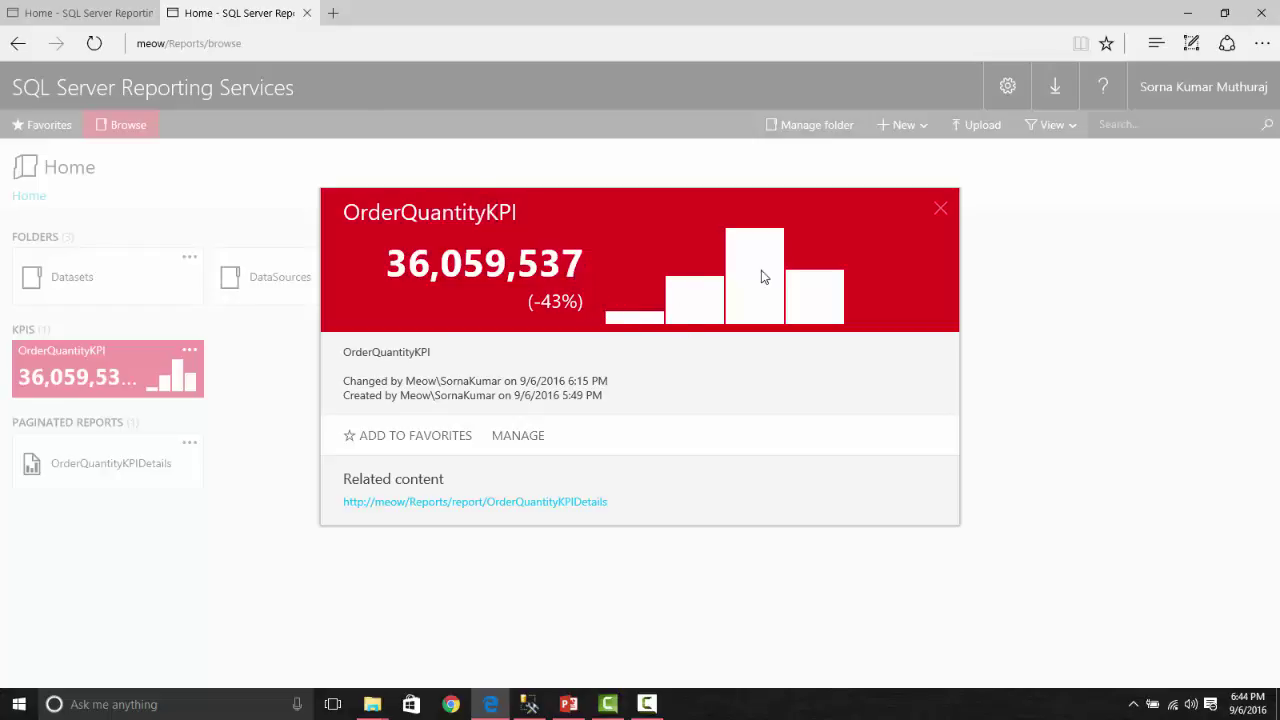
click(529, 704)
drag(512, 427, 524, 478)
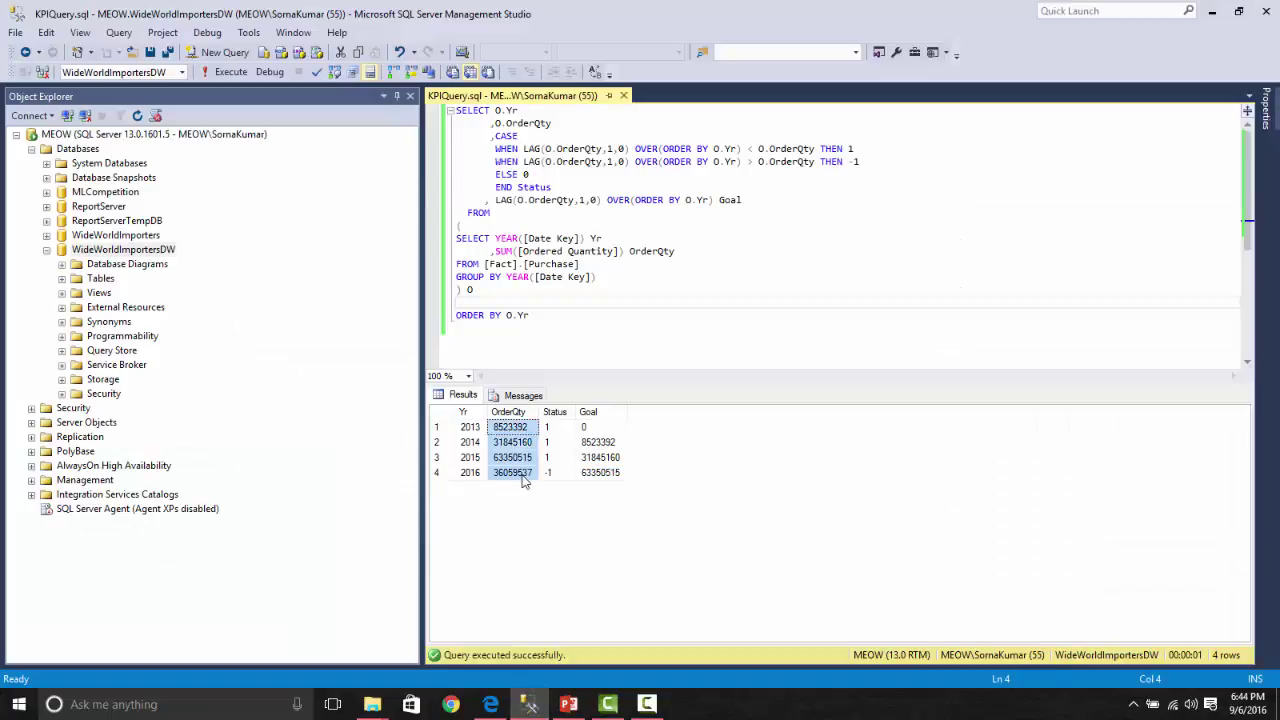
click(490, 704)
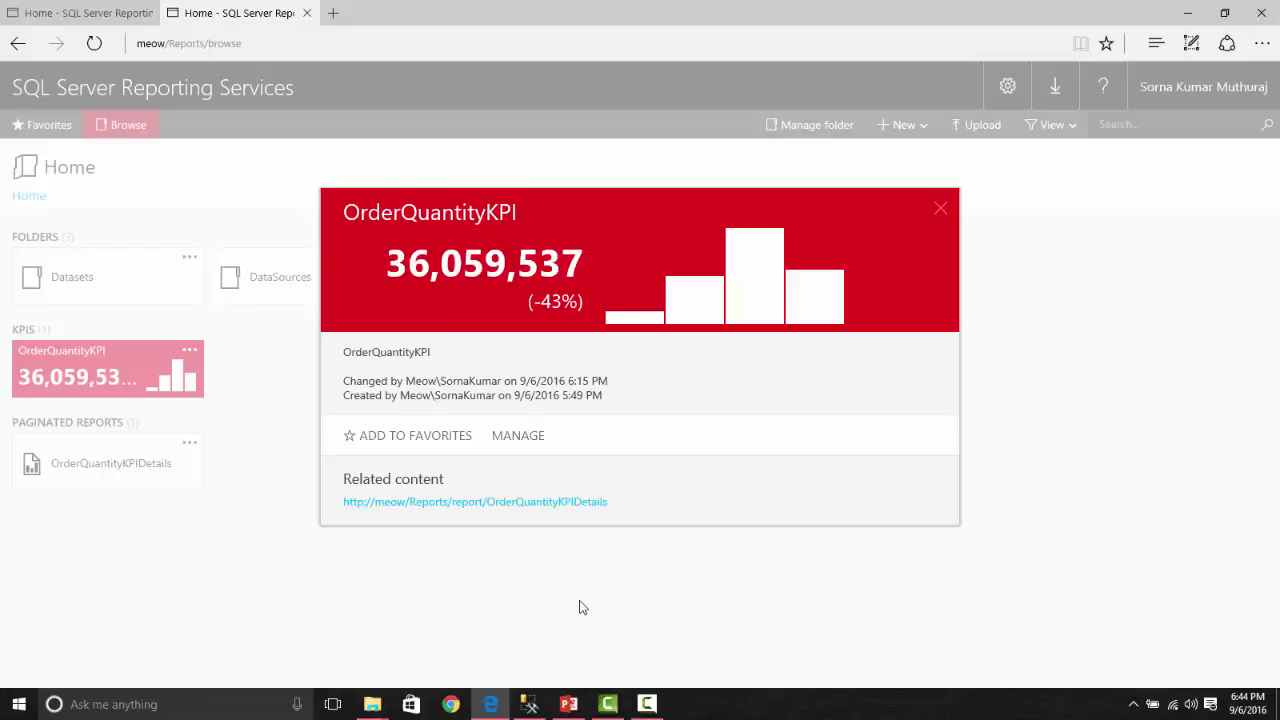
click(530, 704)
click(612, 474)
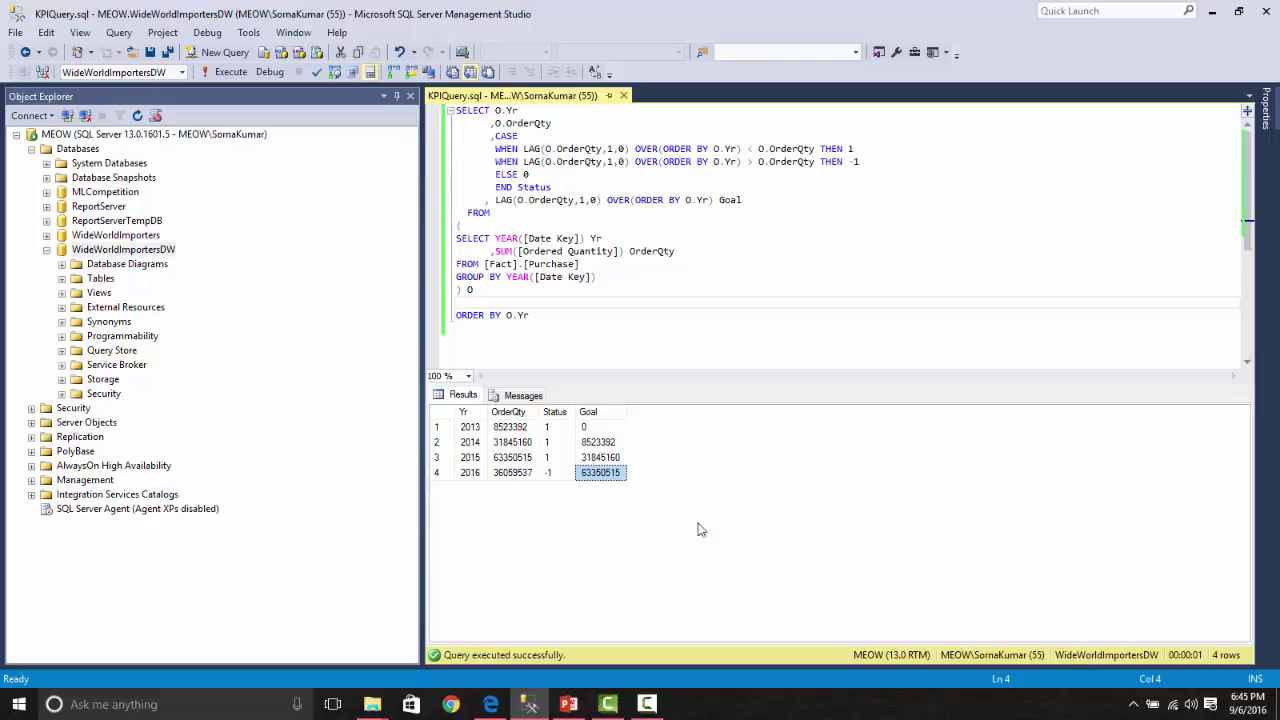
click(490, 704)
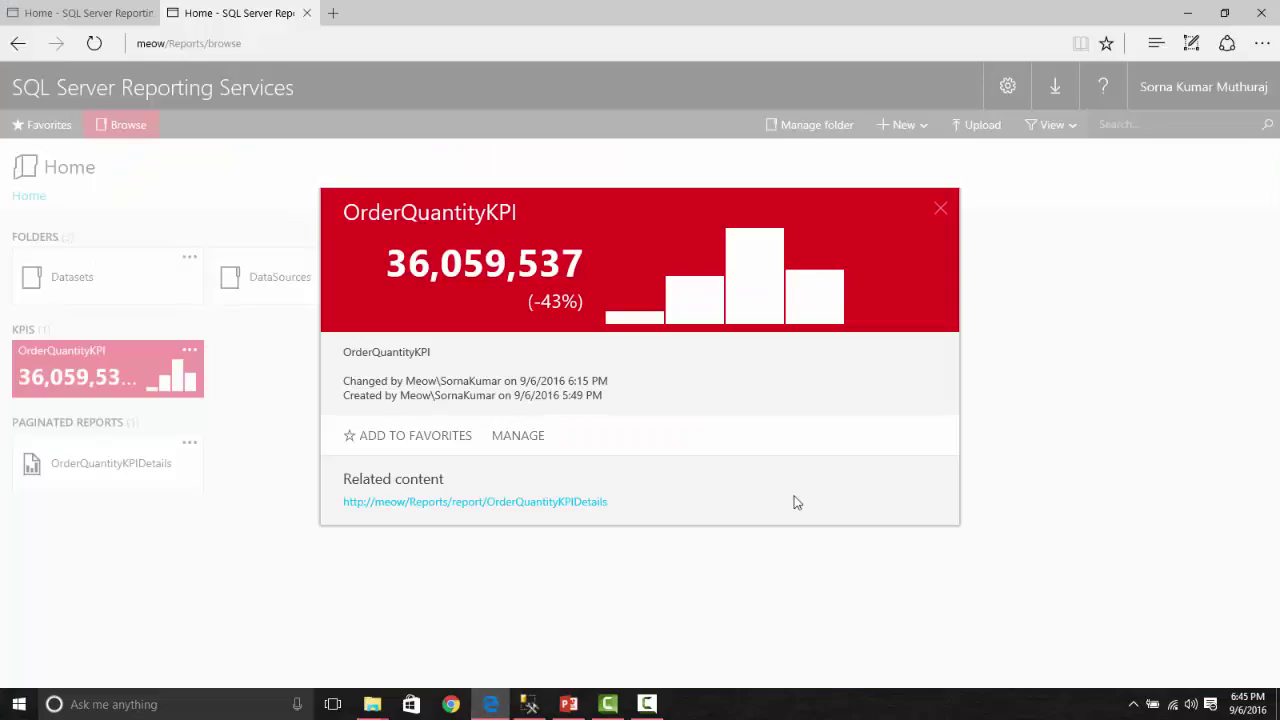
click(941, 212)
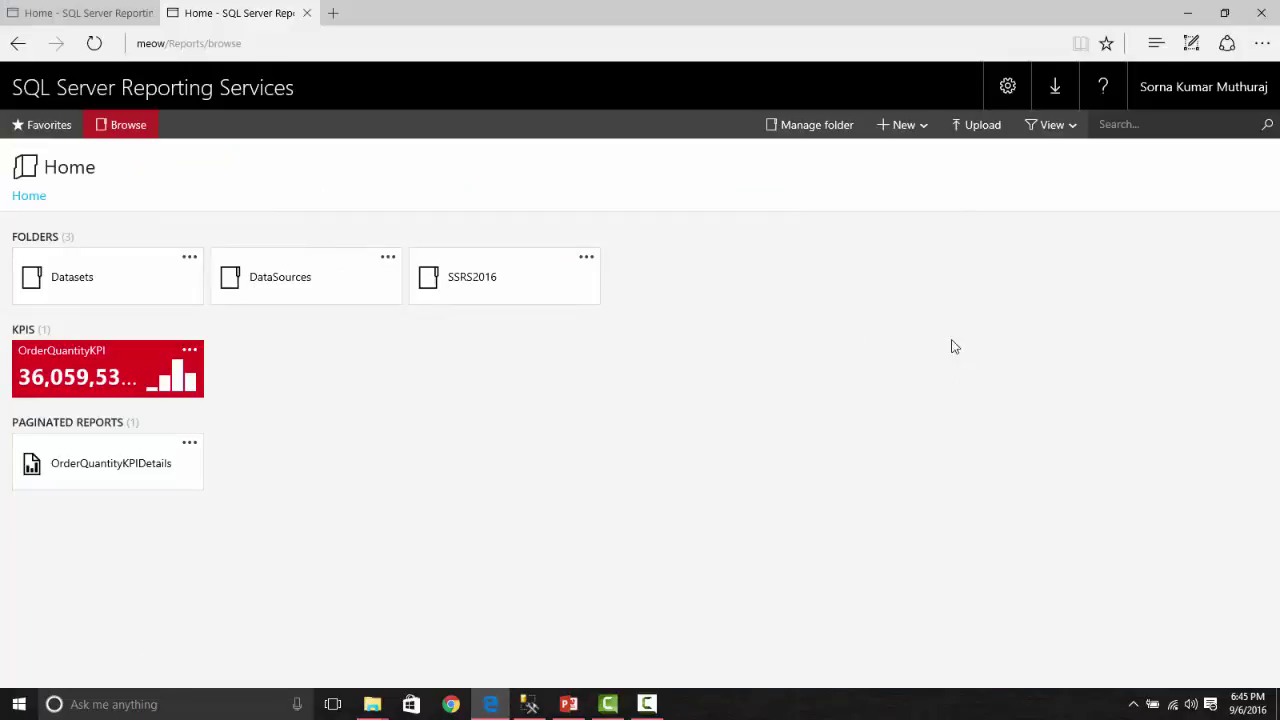
Create a new KPI from the New menu and name it DemoKPI.
click(922, 130)
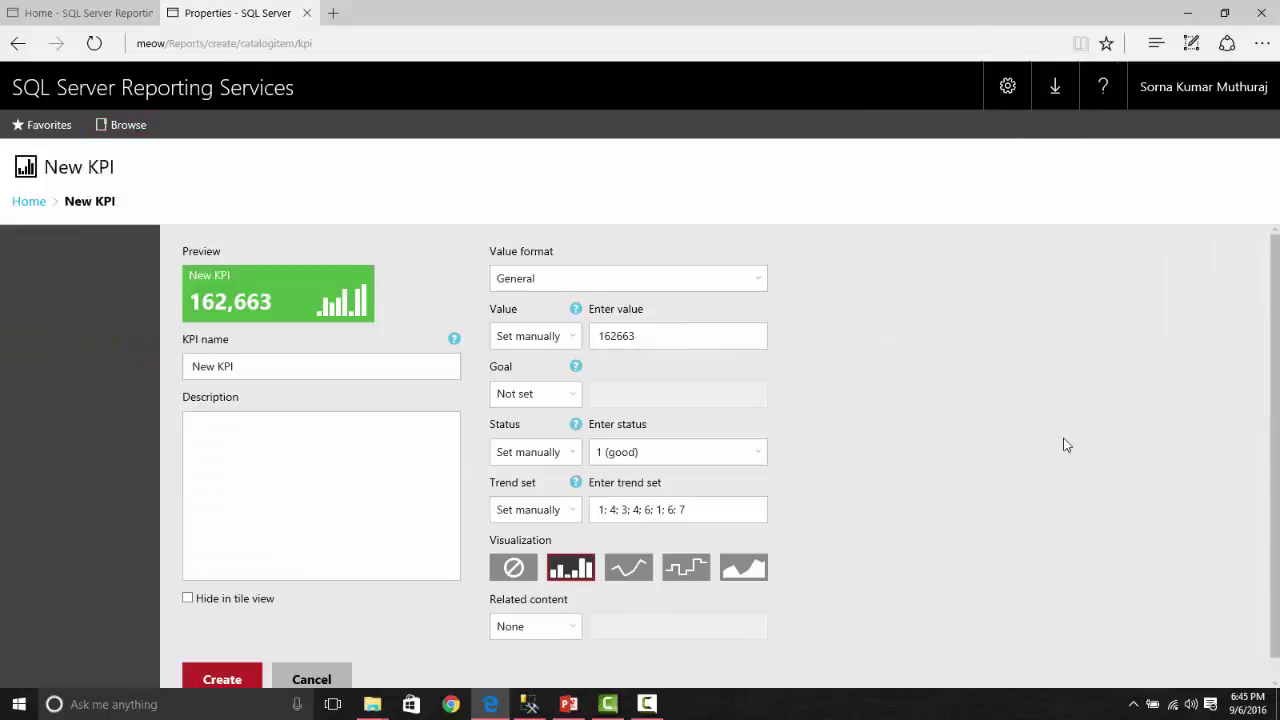
scroll(1278, 375, down, 1)
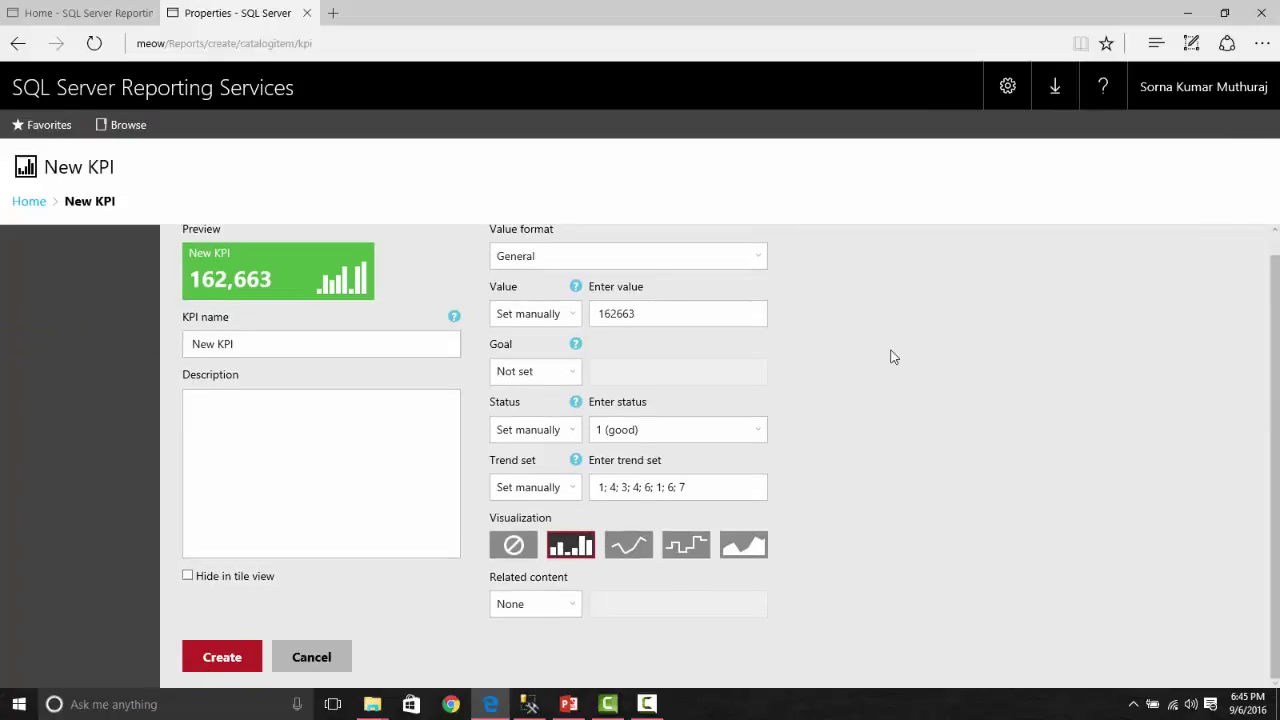
click(259, 340)
drag(259, 340, 200, 348)
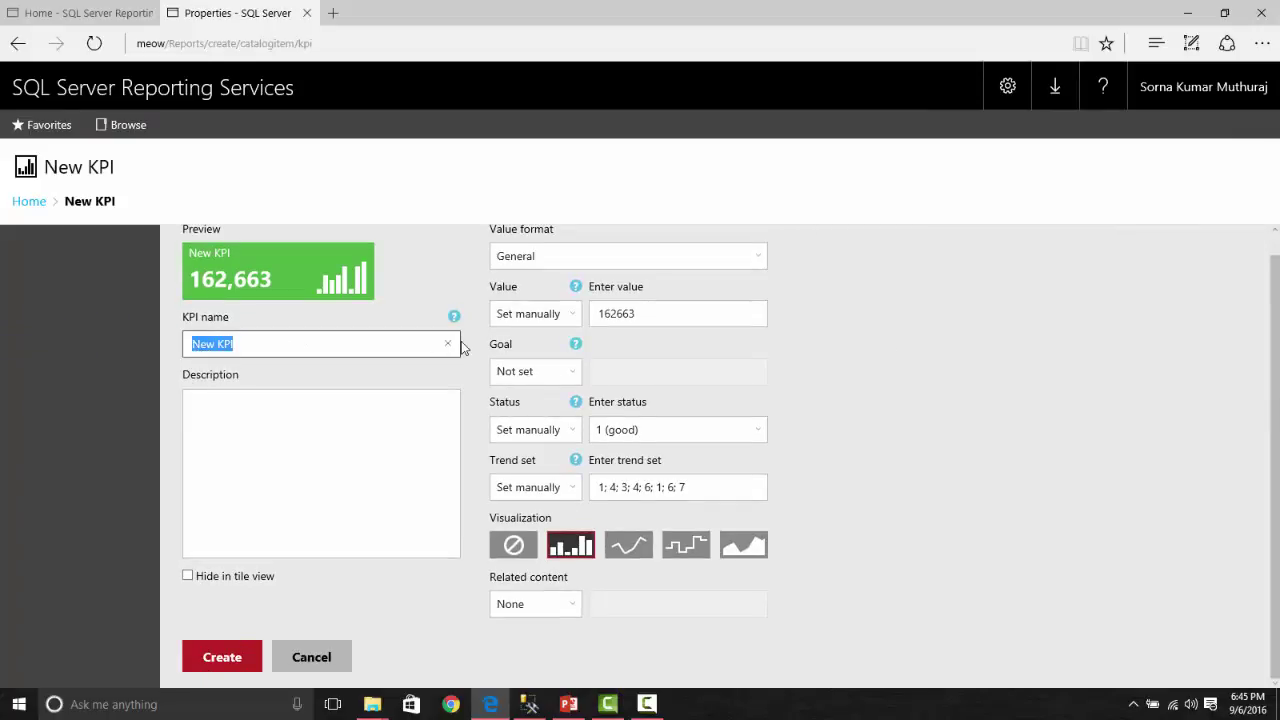
text(DemoKPI)
scroll(463, 346, up, 1)
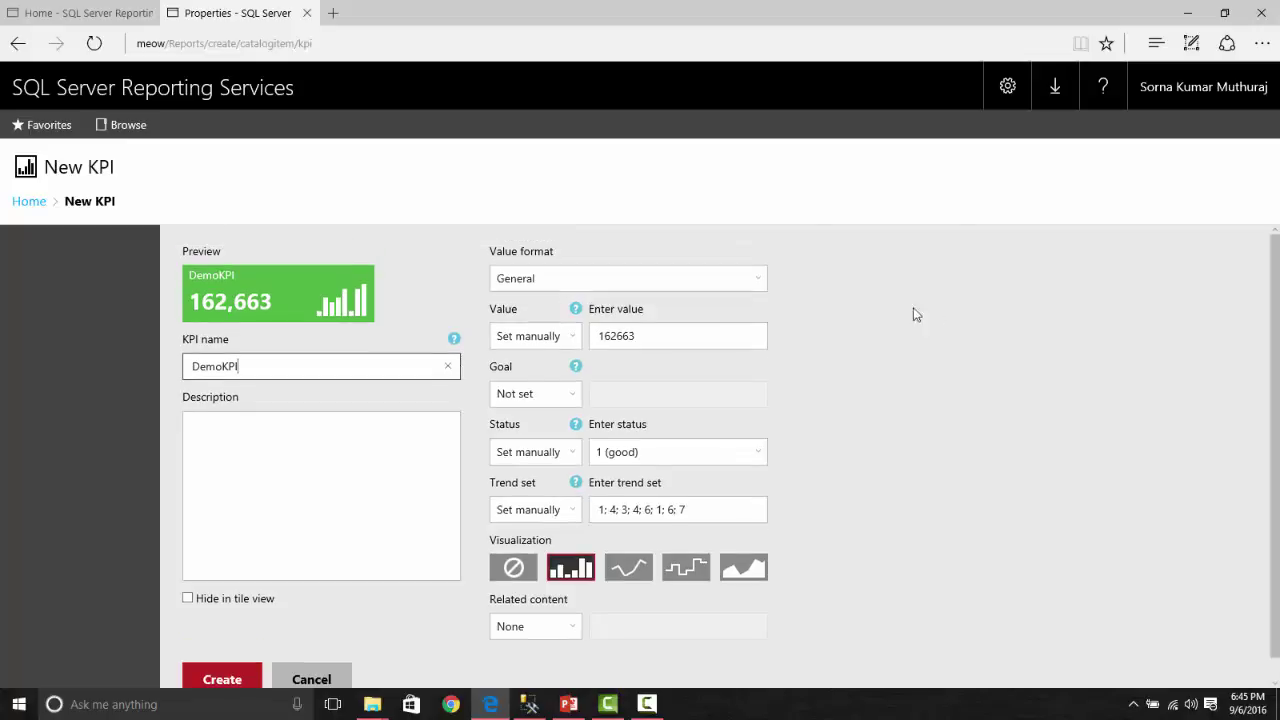
click(626, 286)
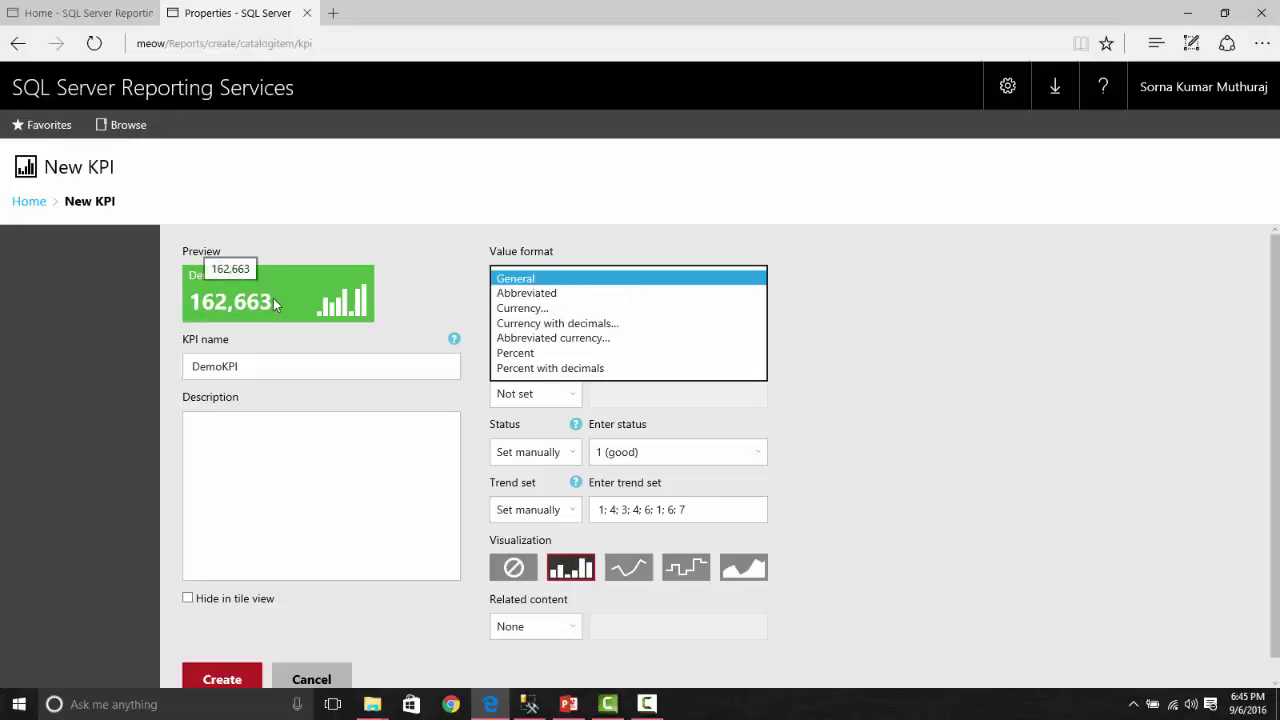
Try out value formats and currencies, settling on USD as the KPI currency.
click(536, 294)
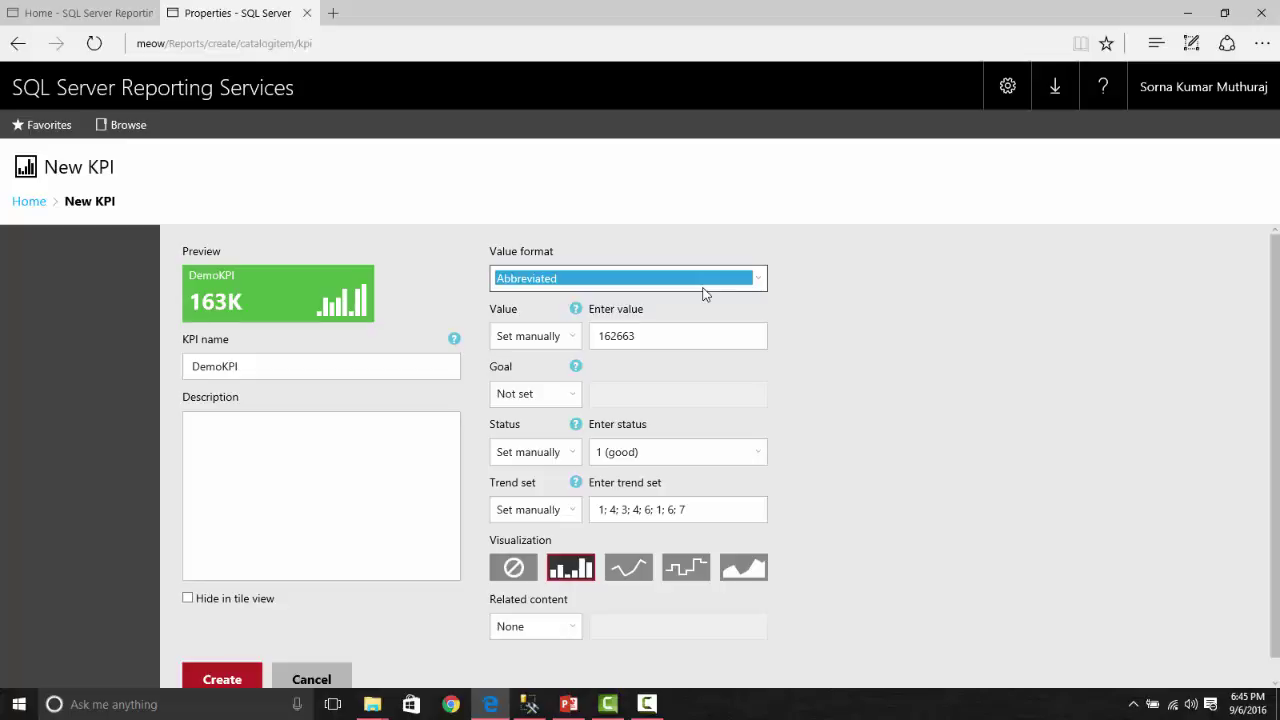
click(706, 286)
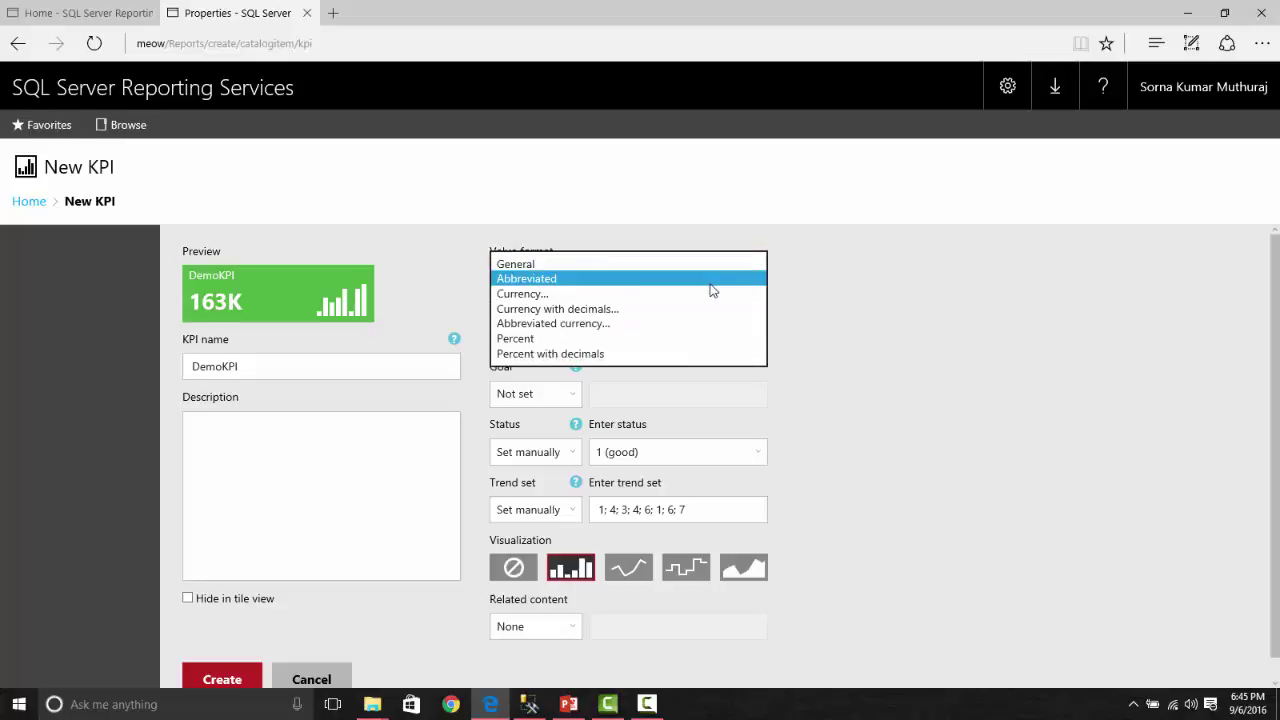
click(600, 294)
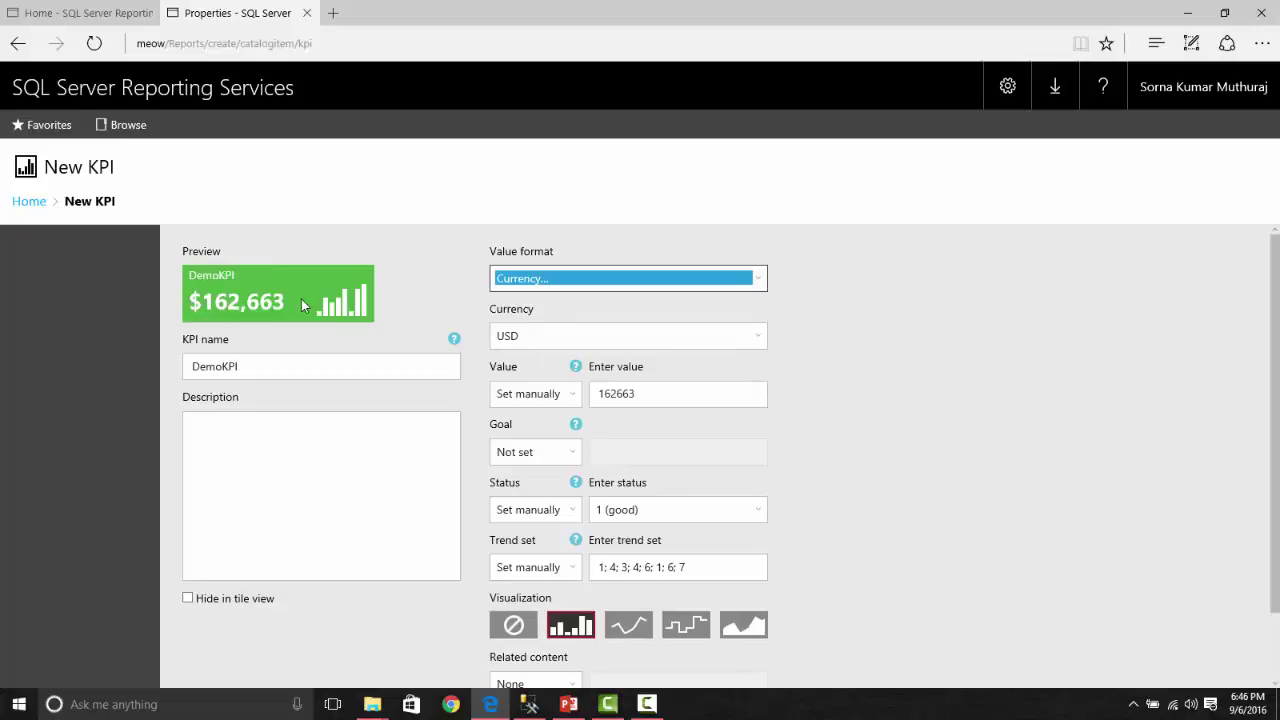
click(593, 338)
click(593, 338)
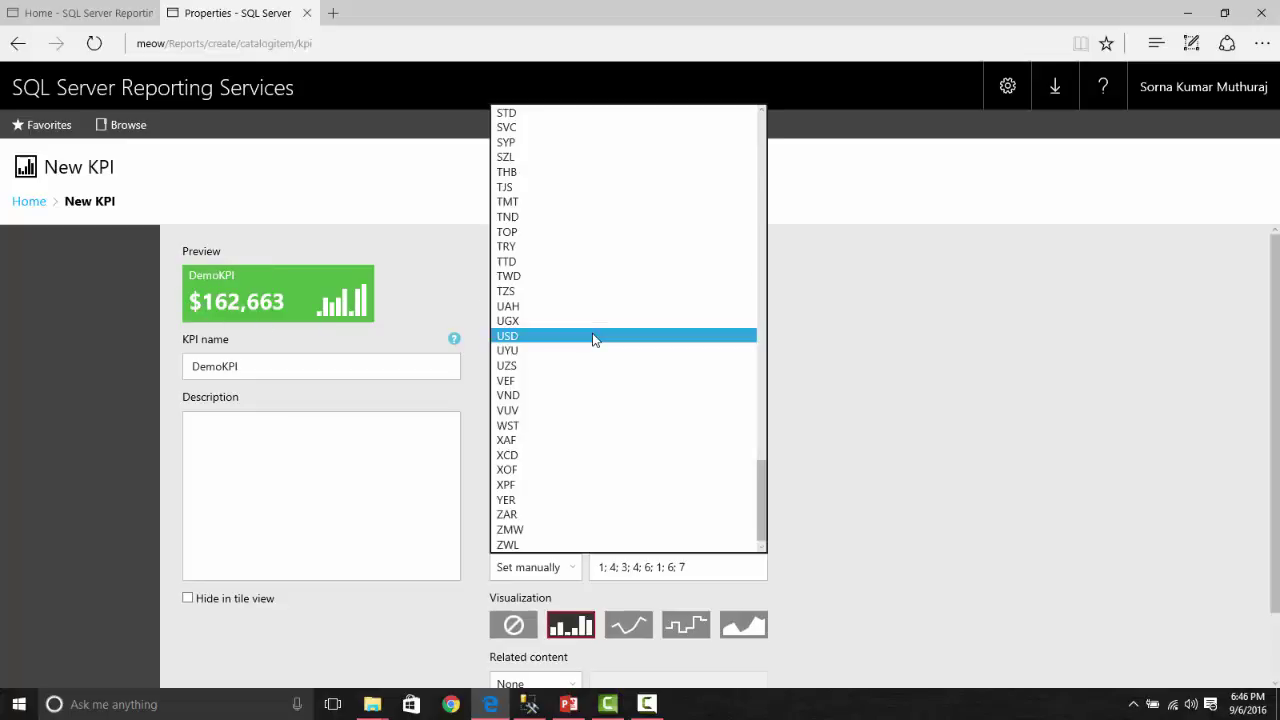
drag(764, 505, 773, 321)
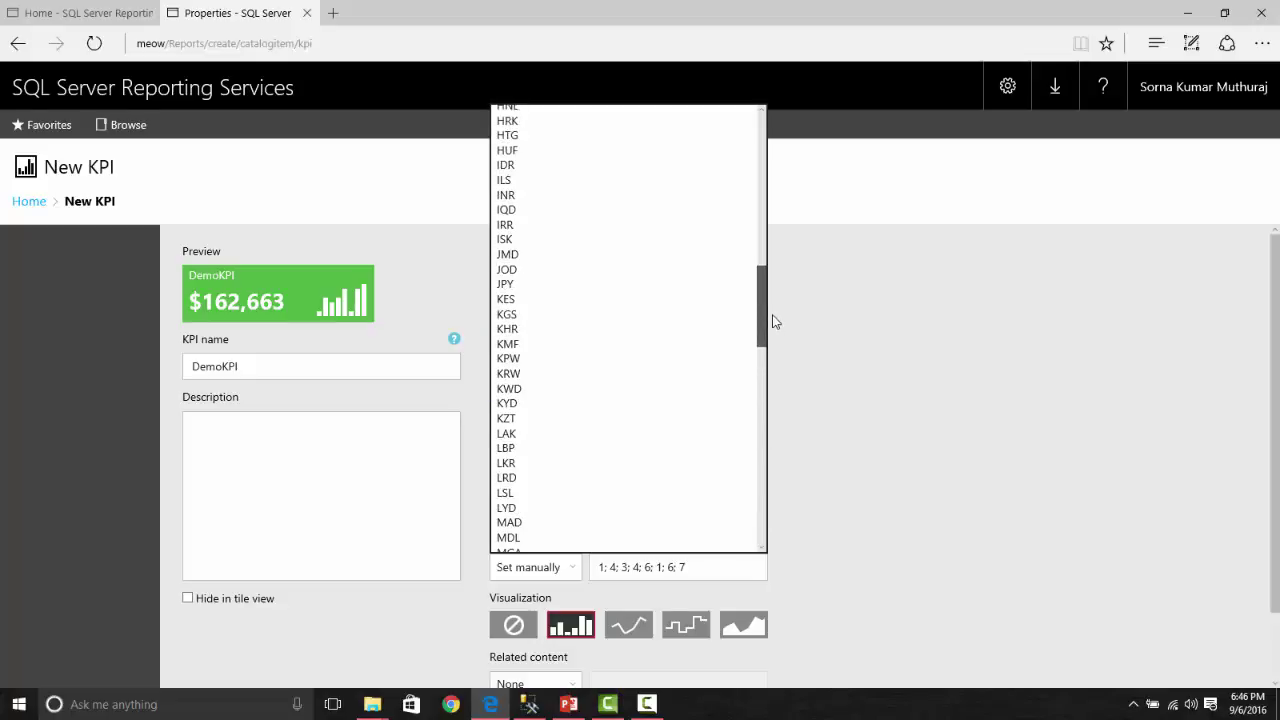
click(603, 196)
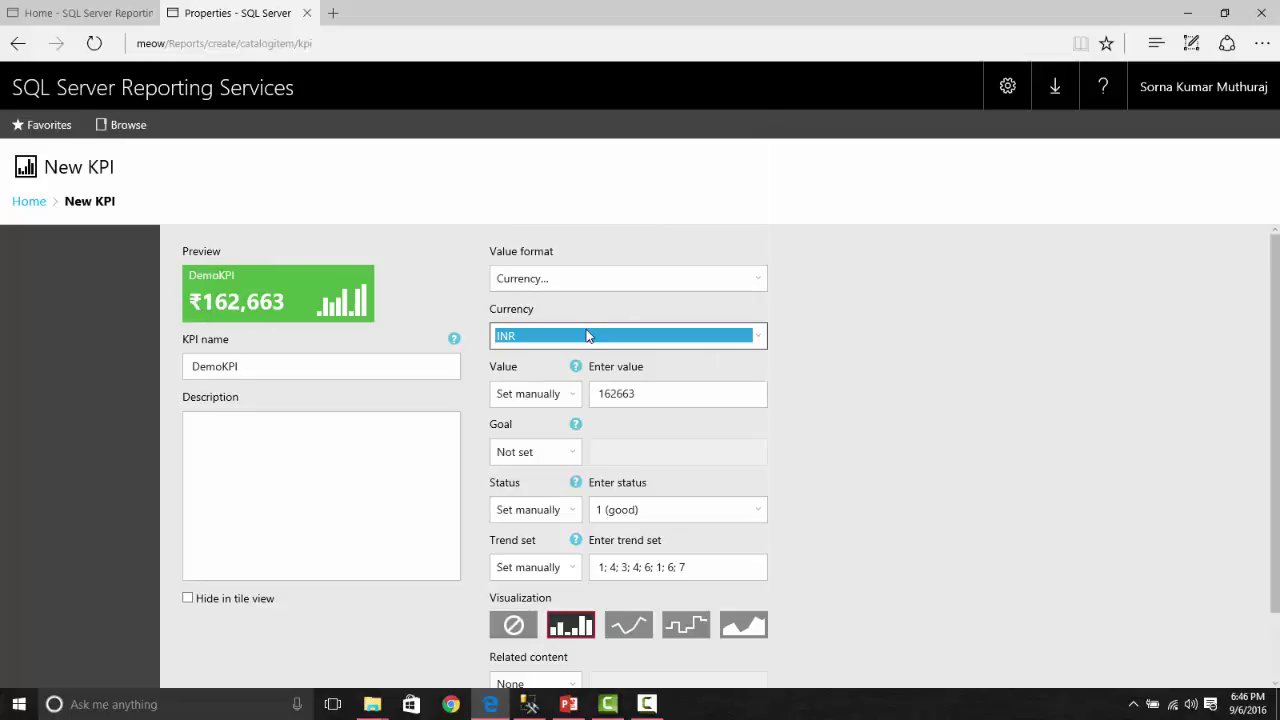
key(u)
click(608, 337)
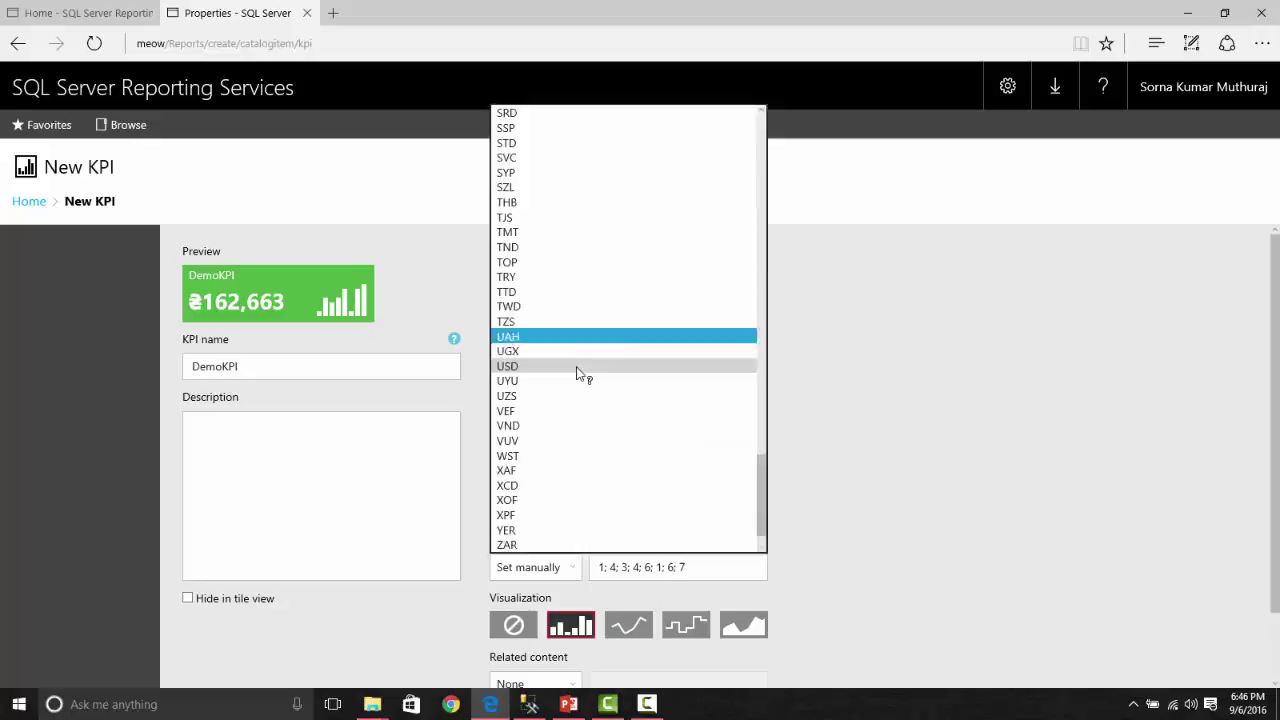
click(579, 366)
Choose Abbreviated currency as the value format so the preview reads $163K, then view SSMS results.
click(682, 281)
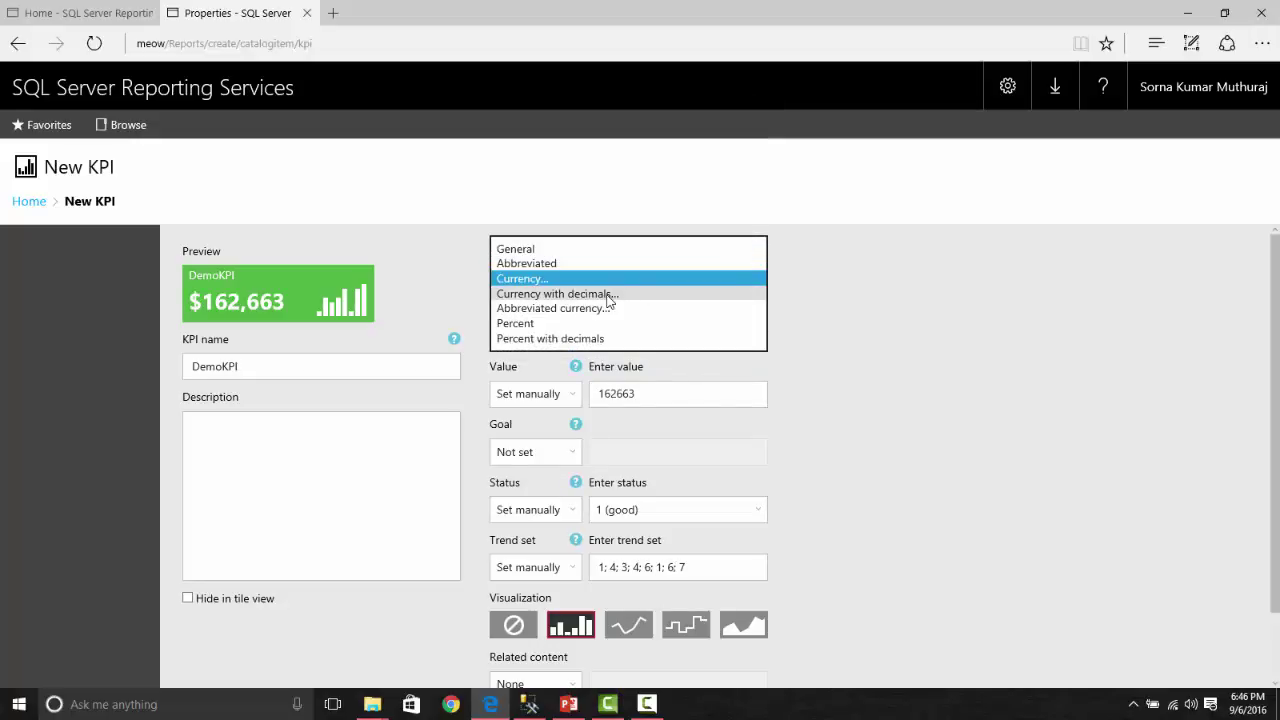
click(609, 295)
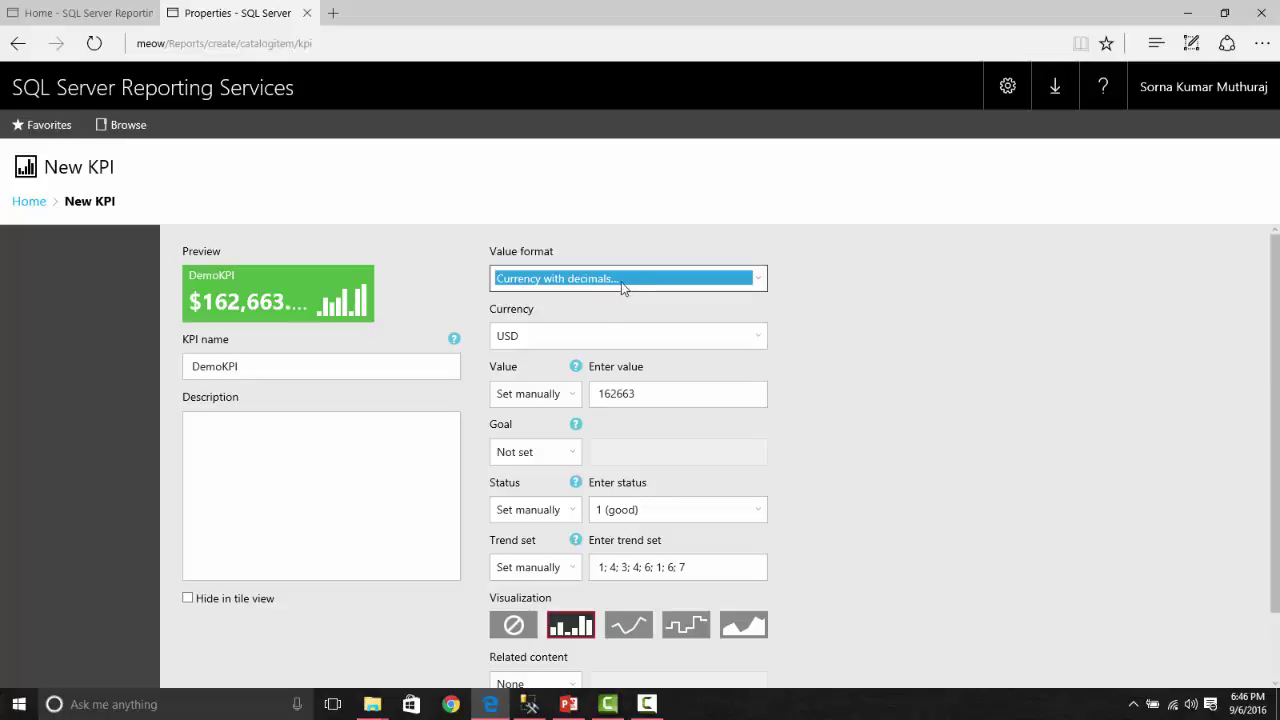
click(629, 279)
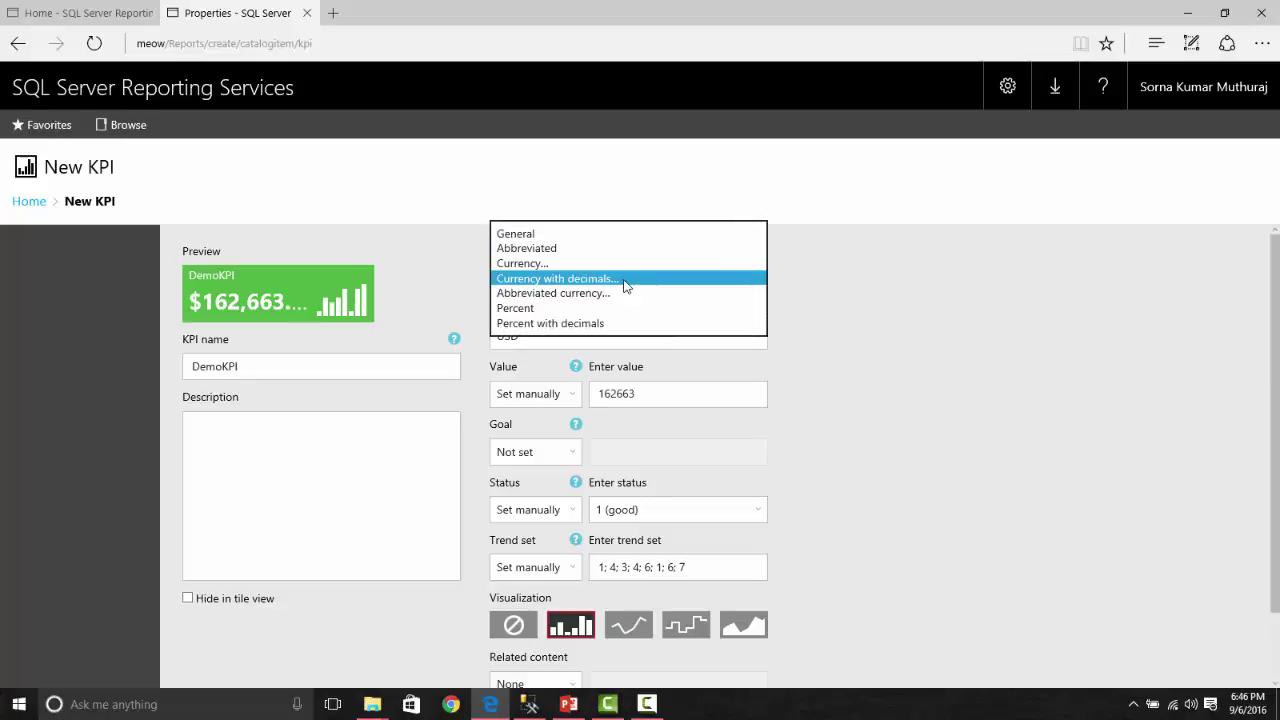
click(600, 293)
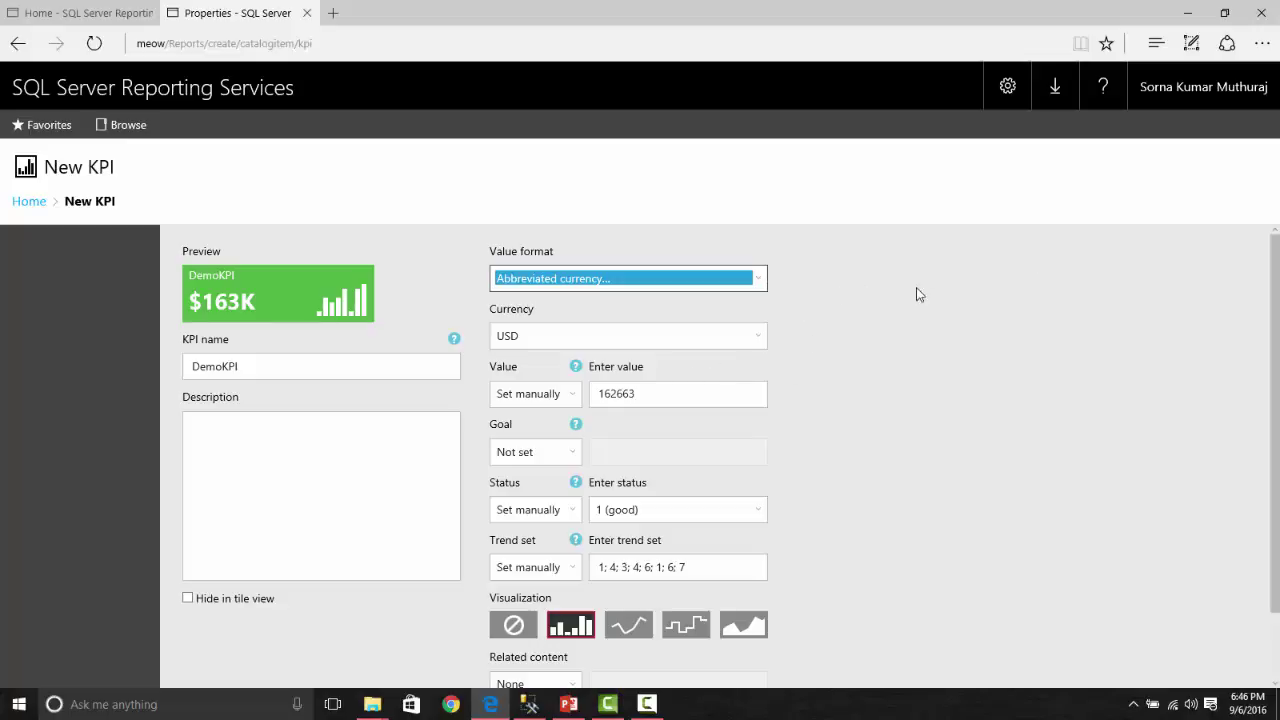
click(965, 295)
scroll(883, 297, down, 1)
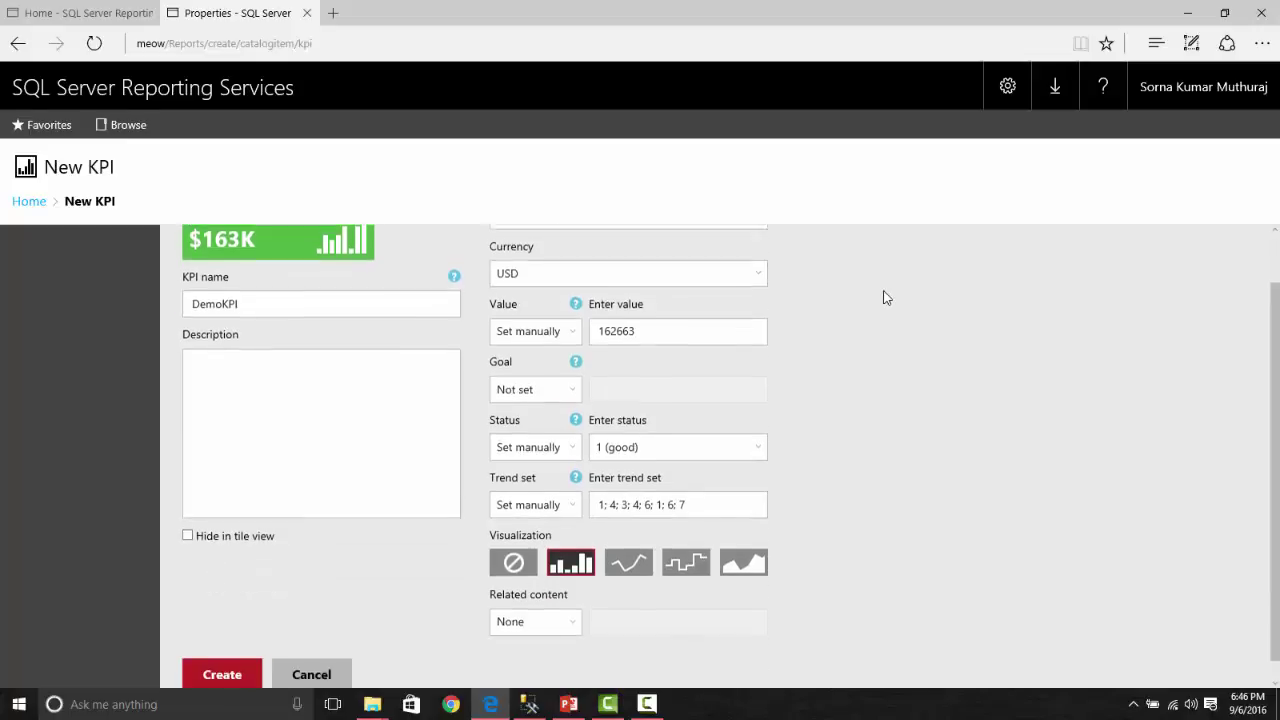
scroll(883, 297, up, 1)
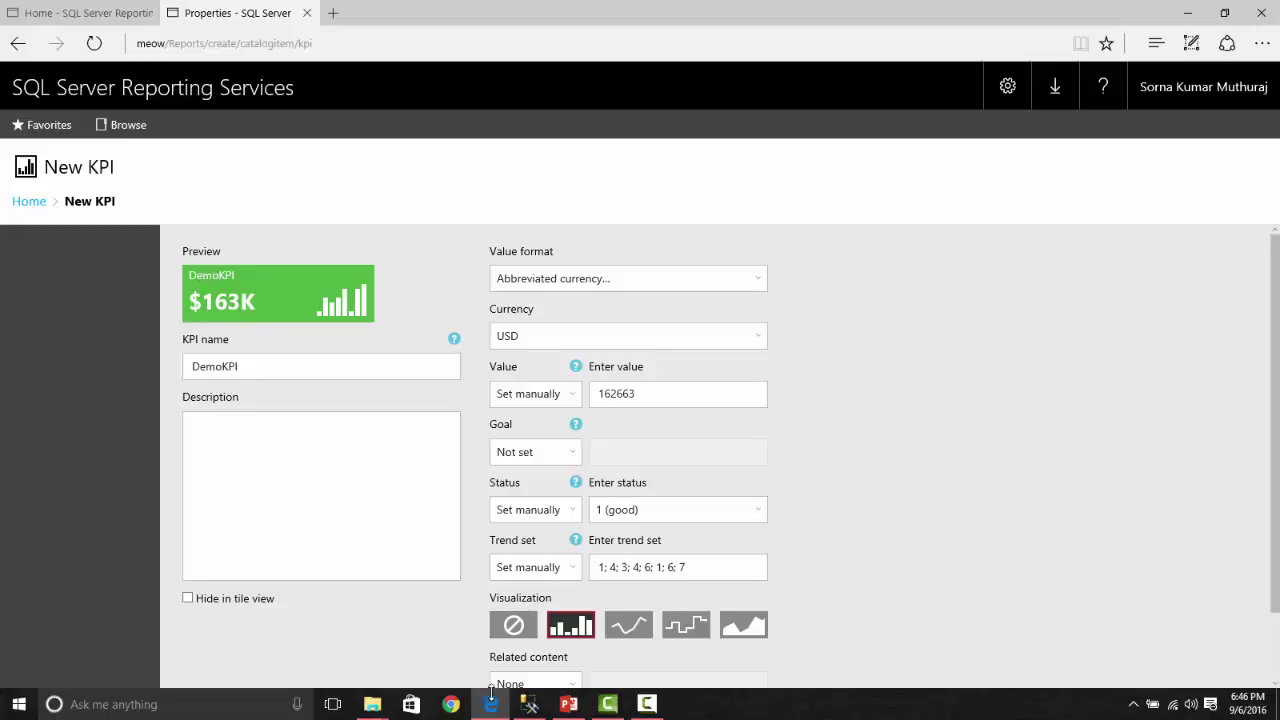
click(529, 704)
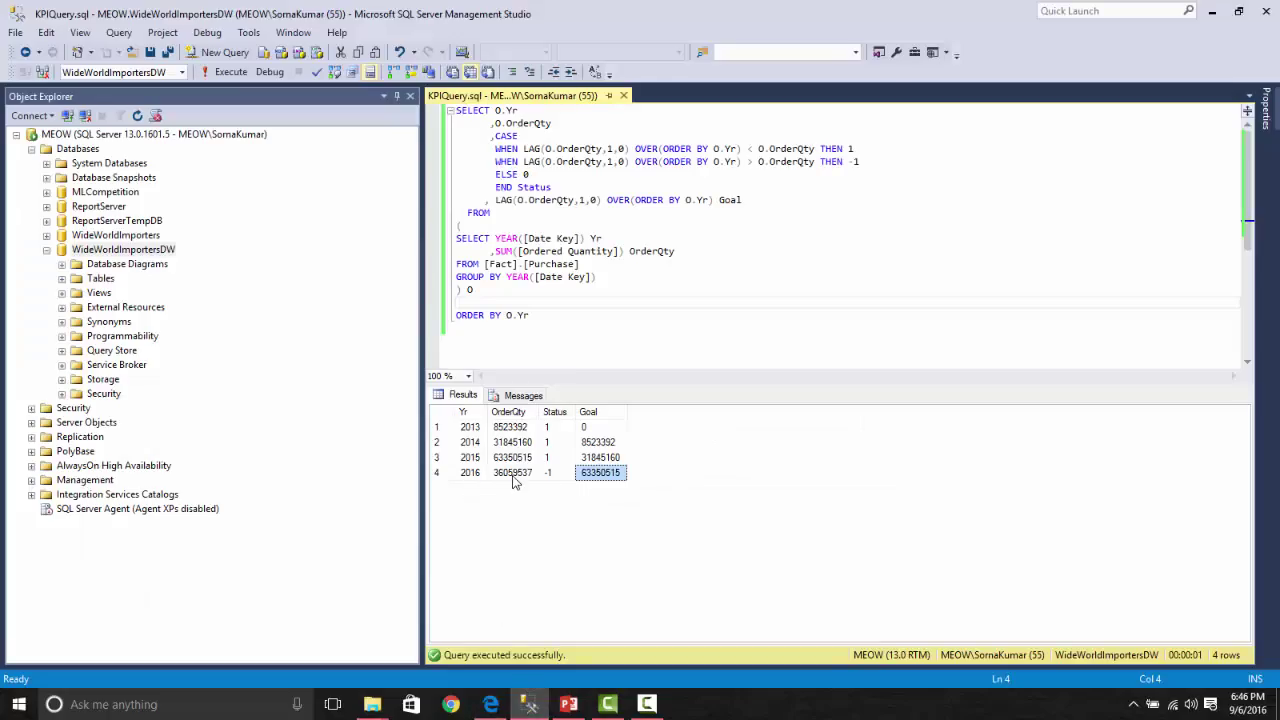
Back on the New KPI page, change the Value source from Set manually to Dataset field.
click(500, 704)
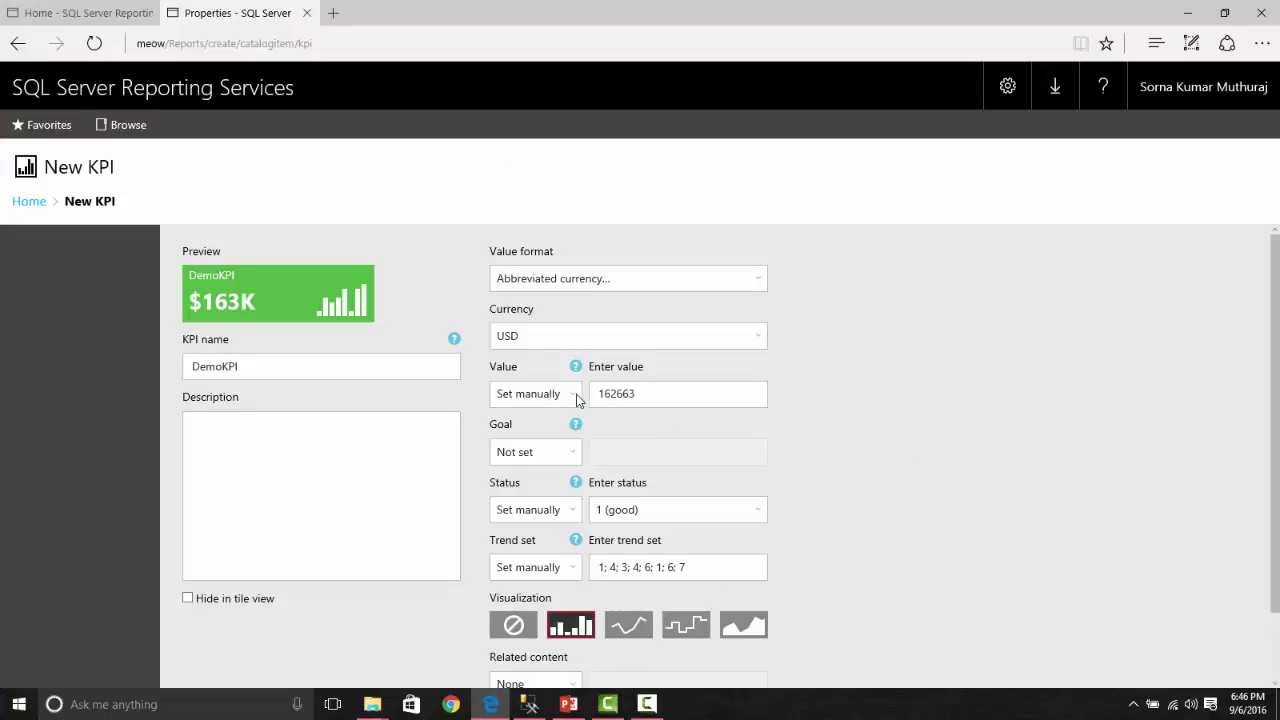
click(578, 397)
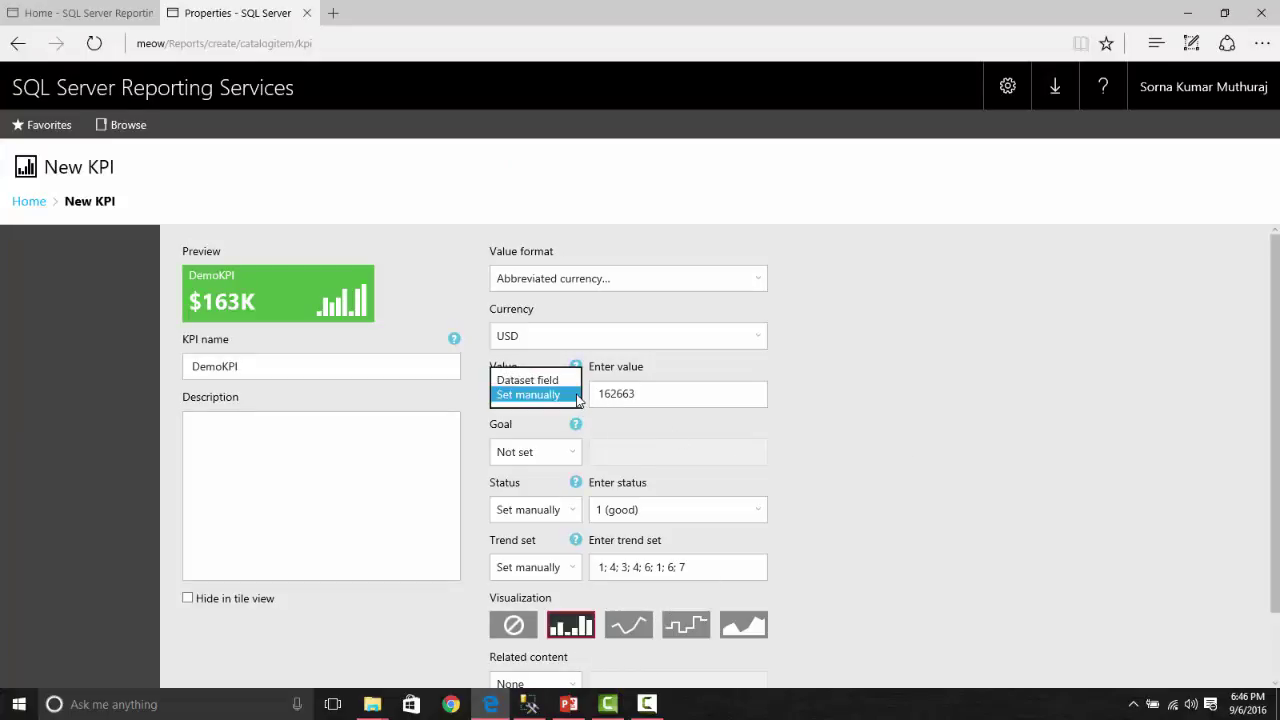
click(660, 393)
drag(677, 393, 591, 393)
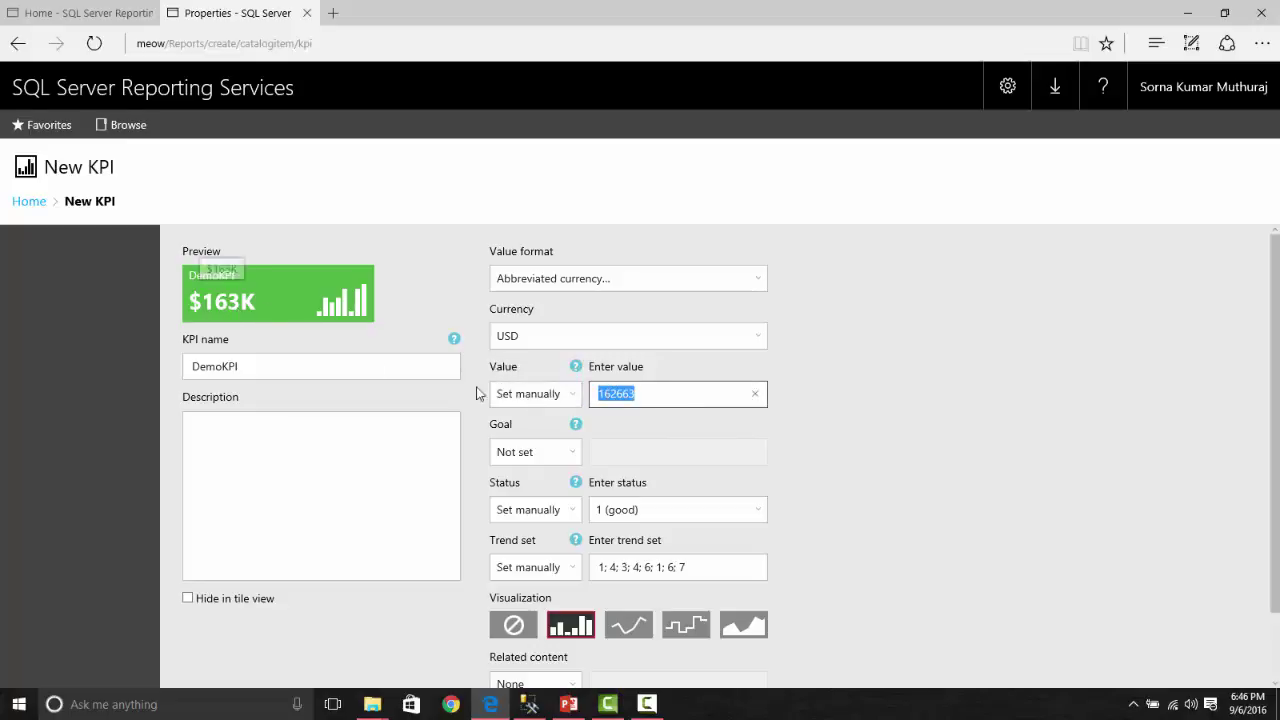
click(569, 400)
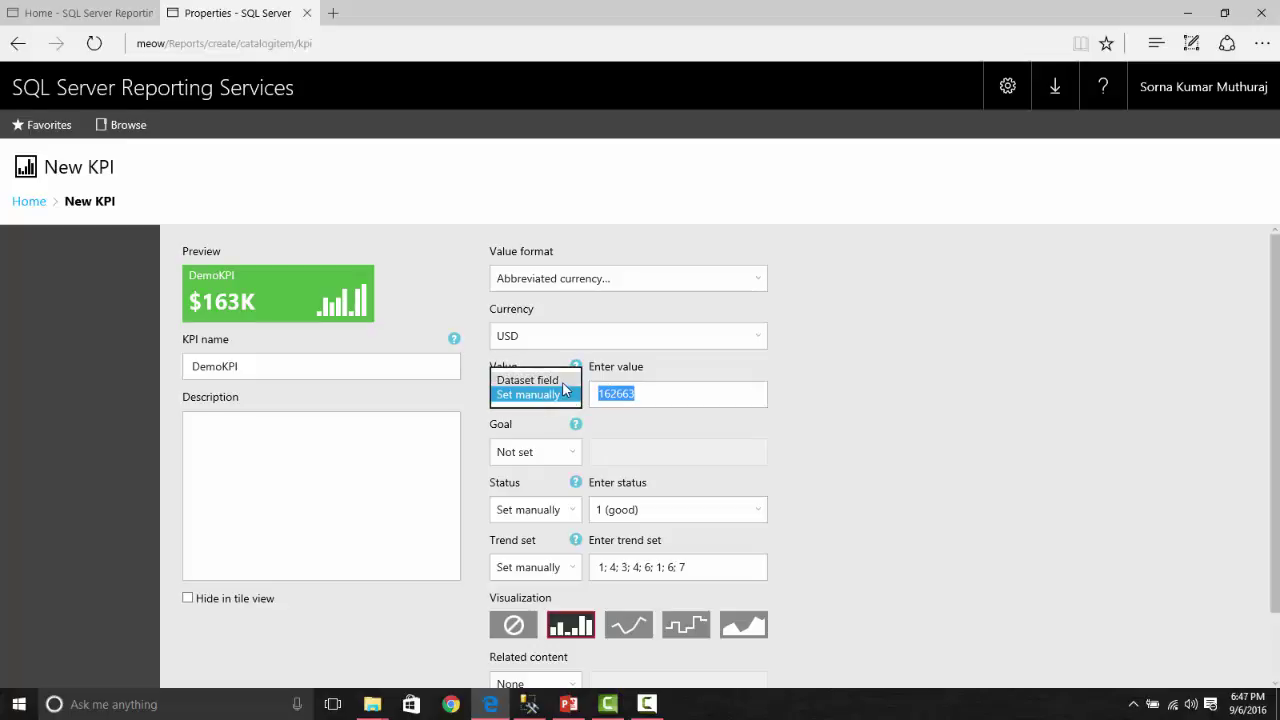
key(Up)
key(Return)
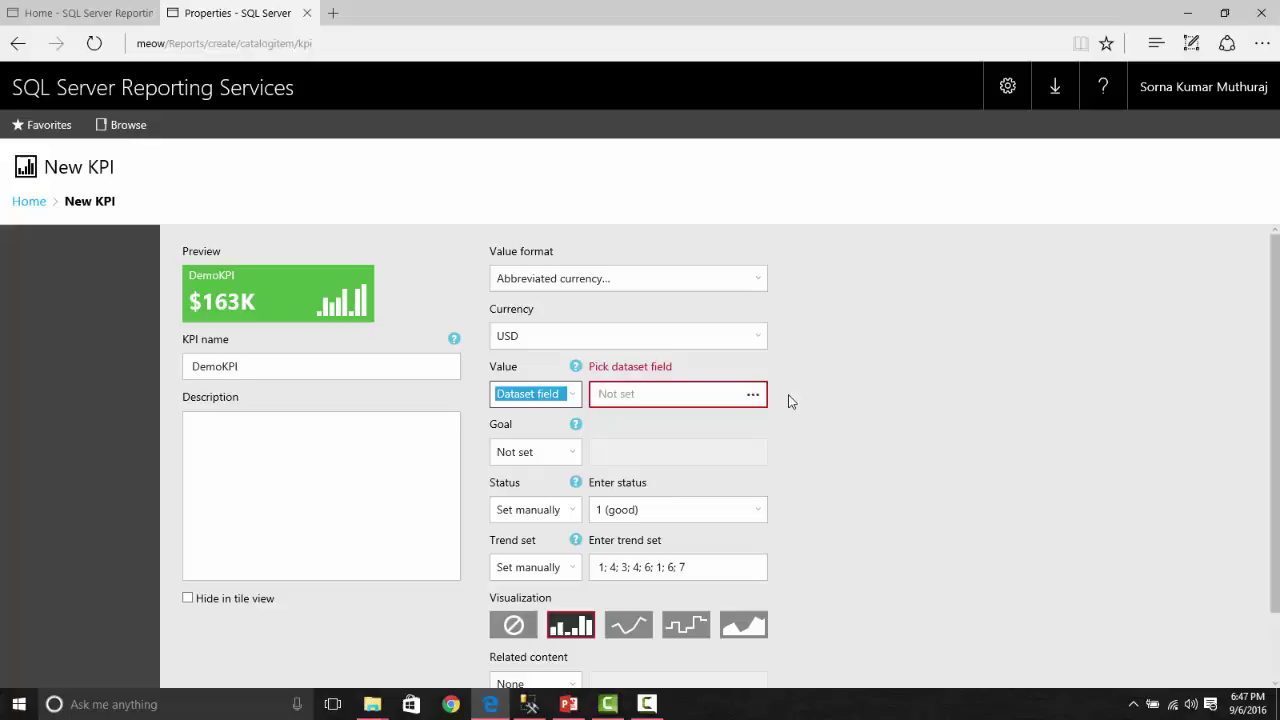
Bind the KPI Value to dstKPIDemo.OrderQty with Last aggregation, previewing $36.1M.
click(753, 394)
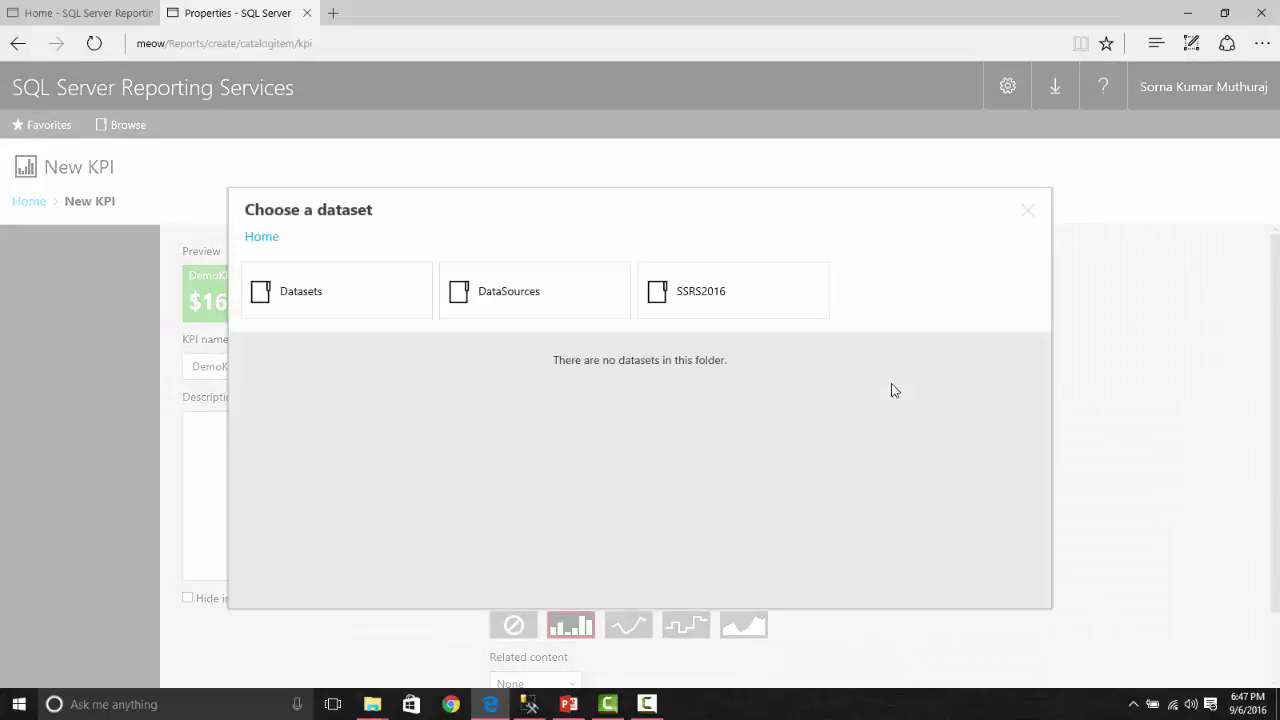
click(371, 306)
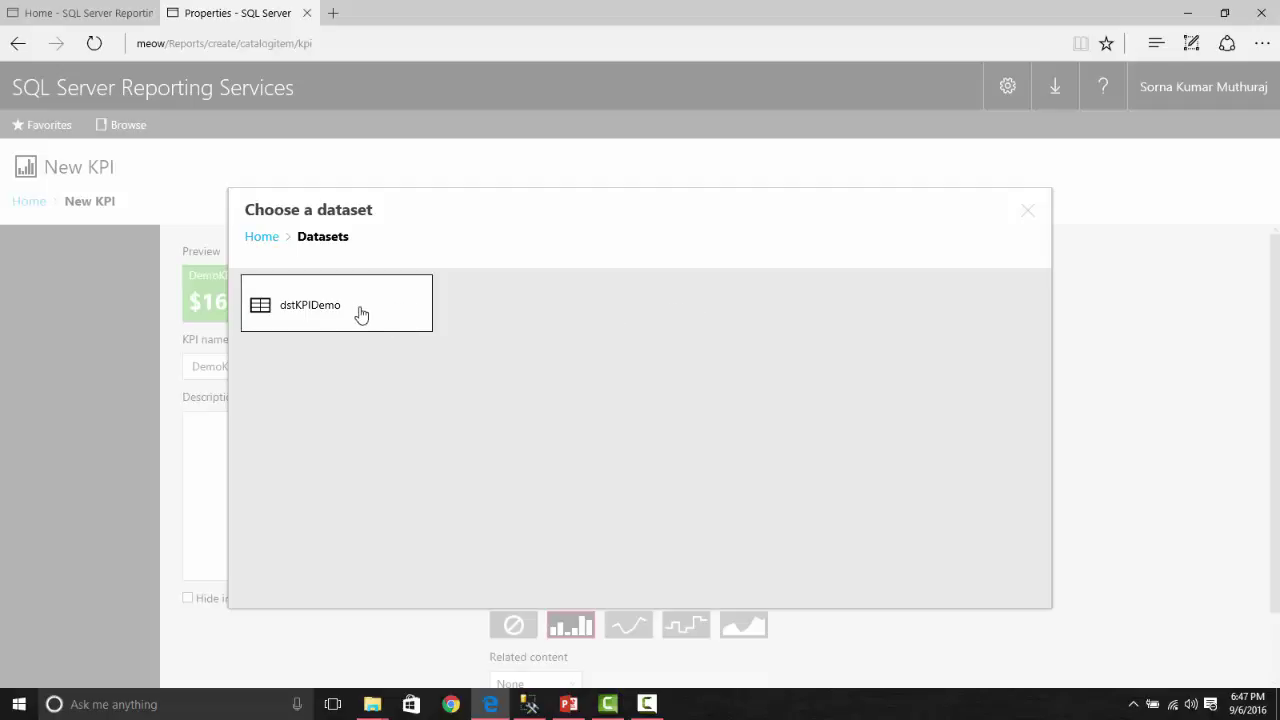
click(323, 306)
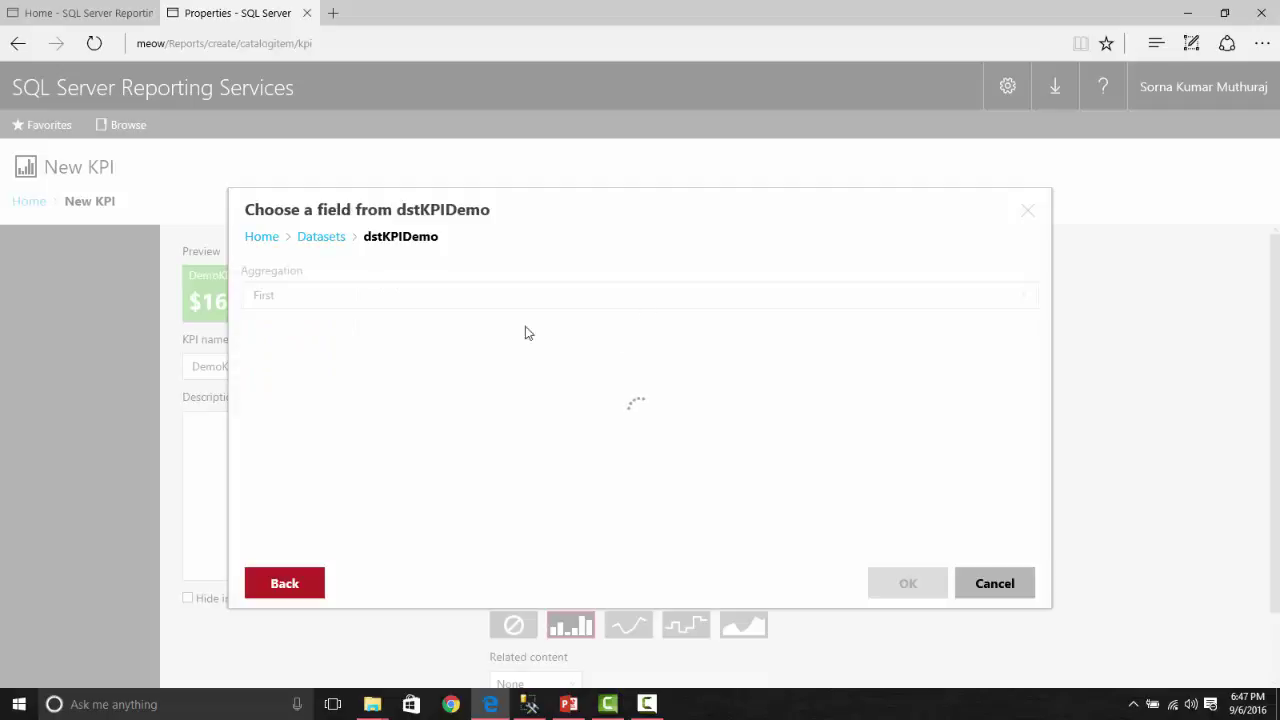
click(536, 709)
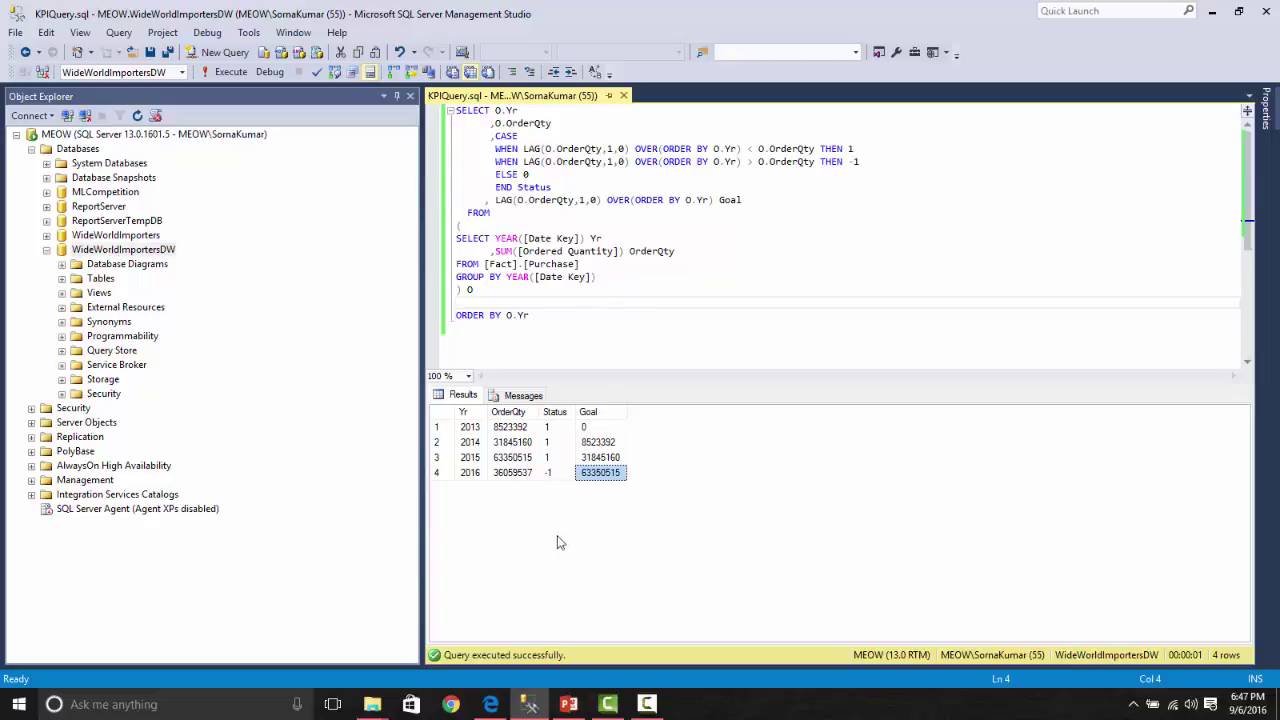
click(490, 704)
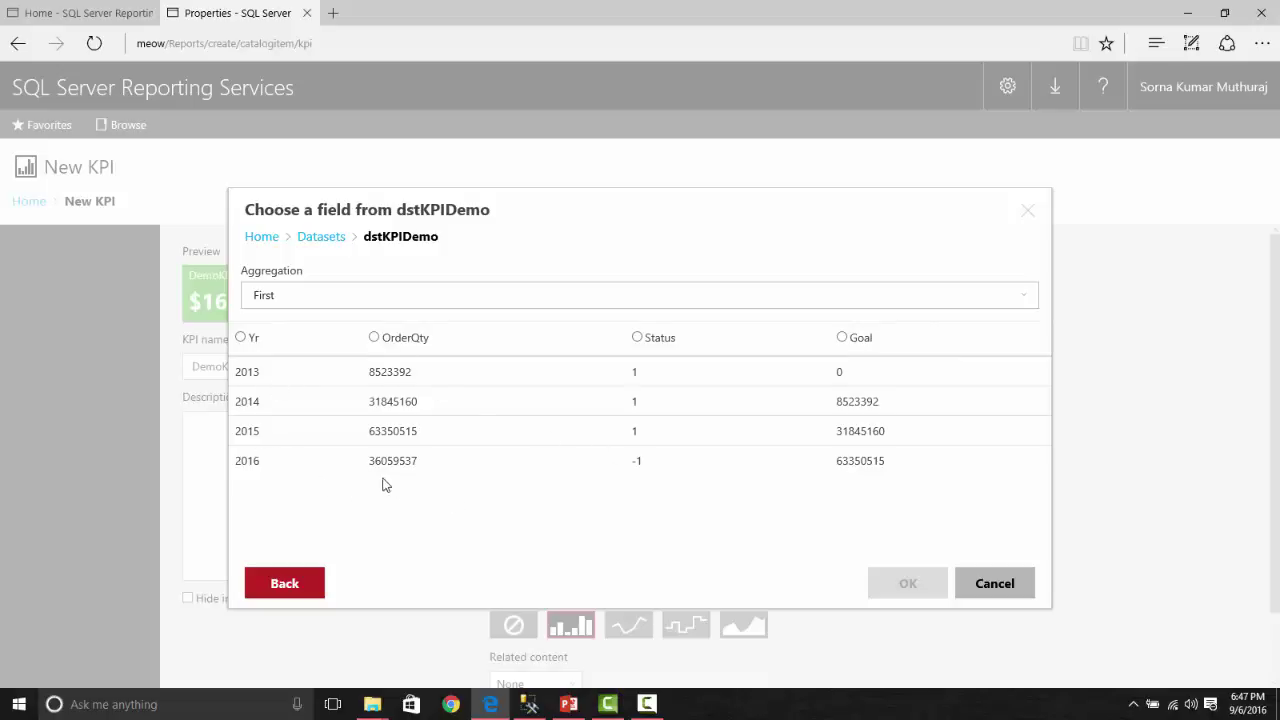
click(287, 295)
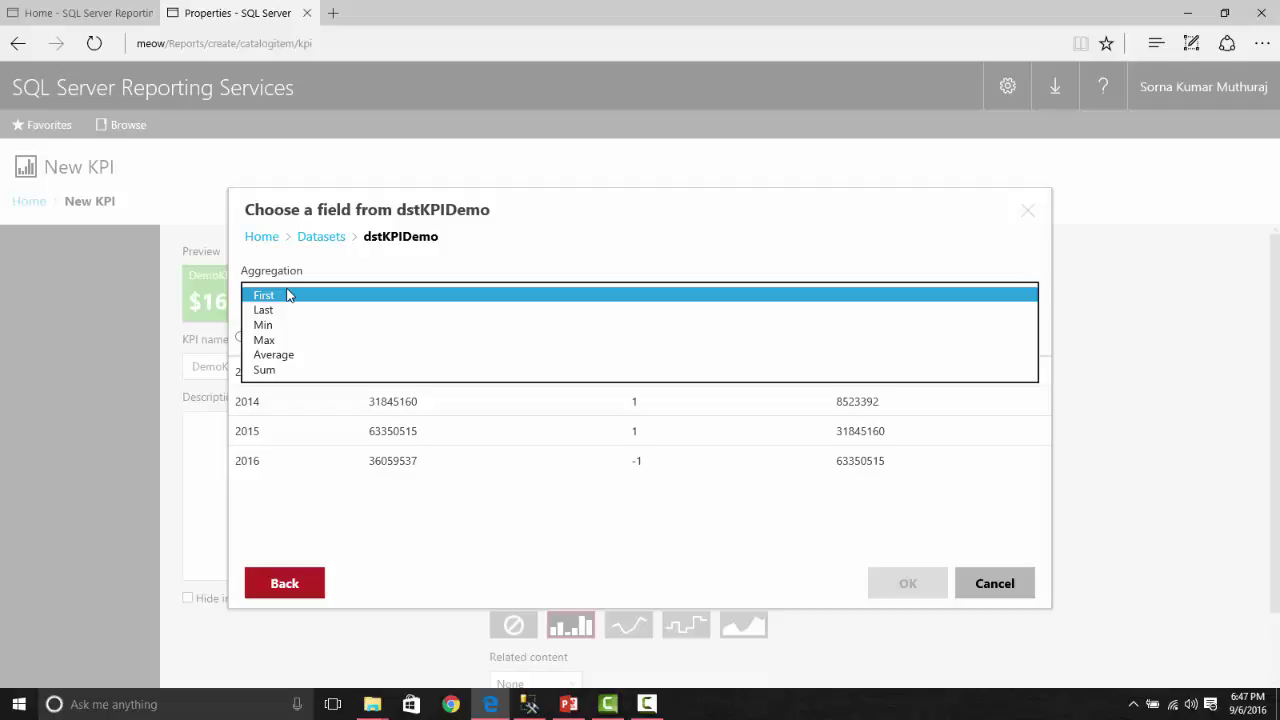
click(280, 310)
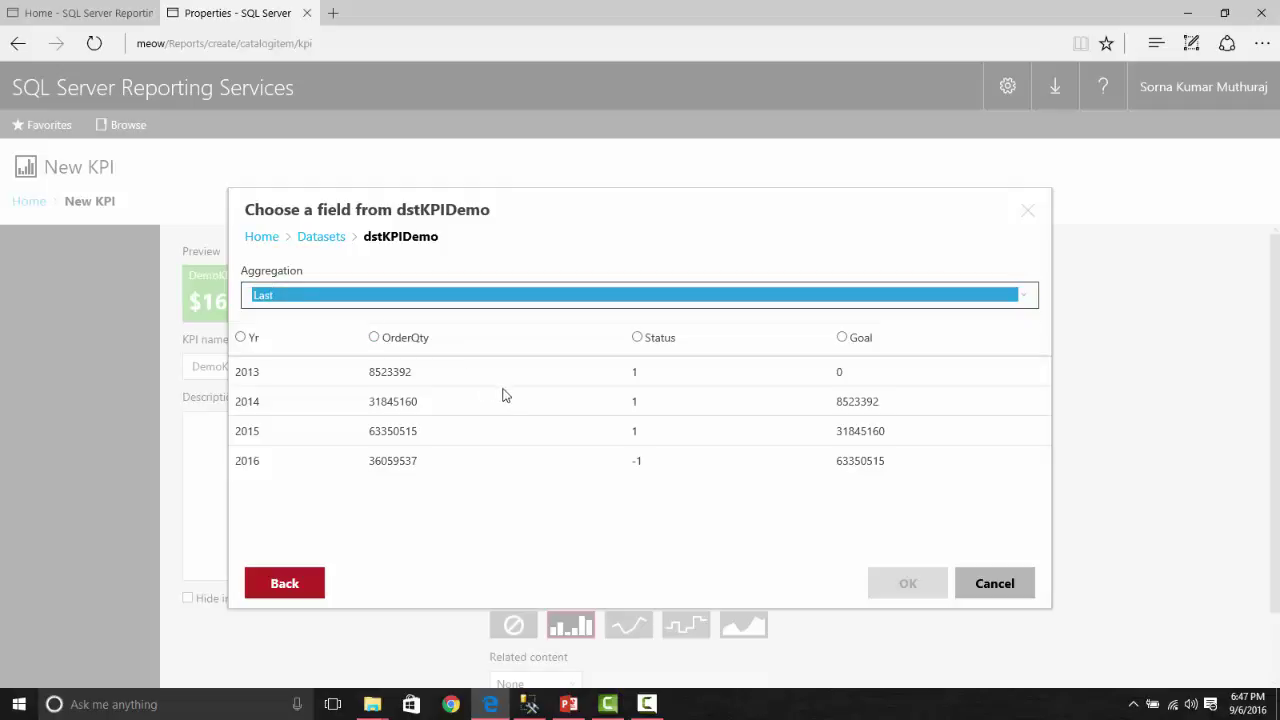
click(375, 339)
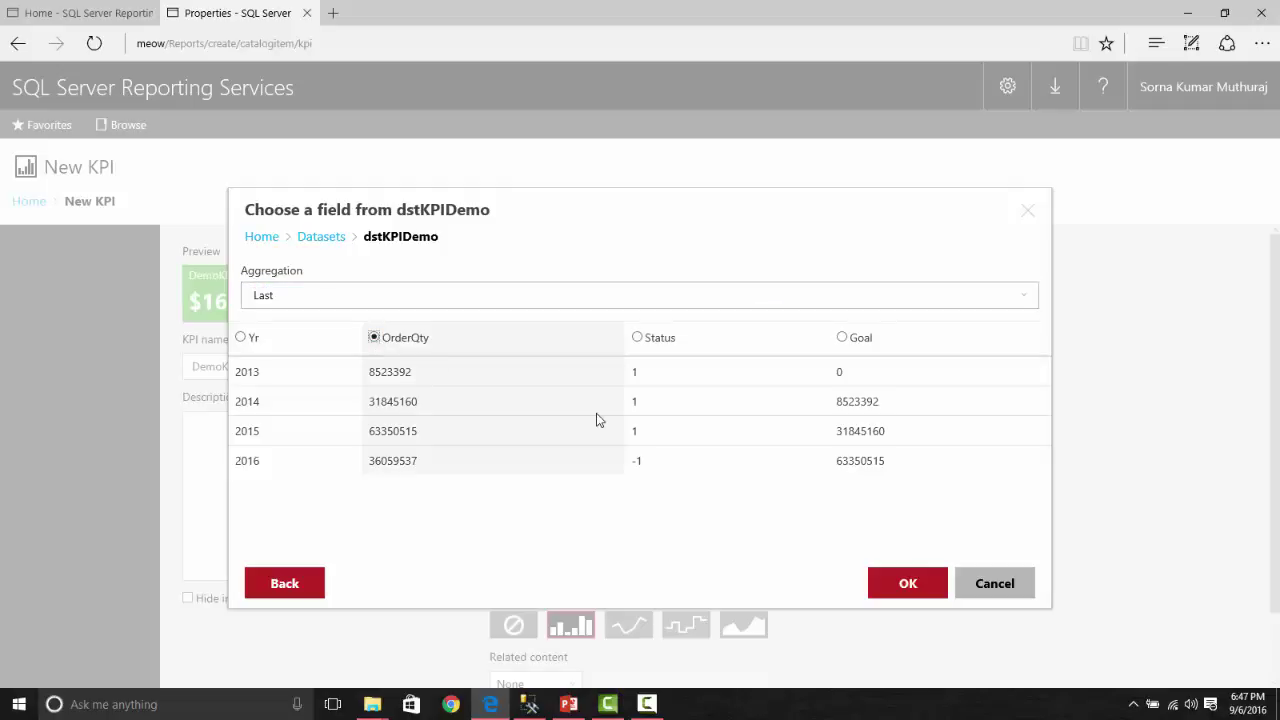
click(907, 588)
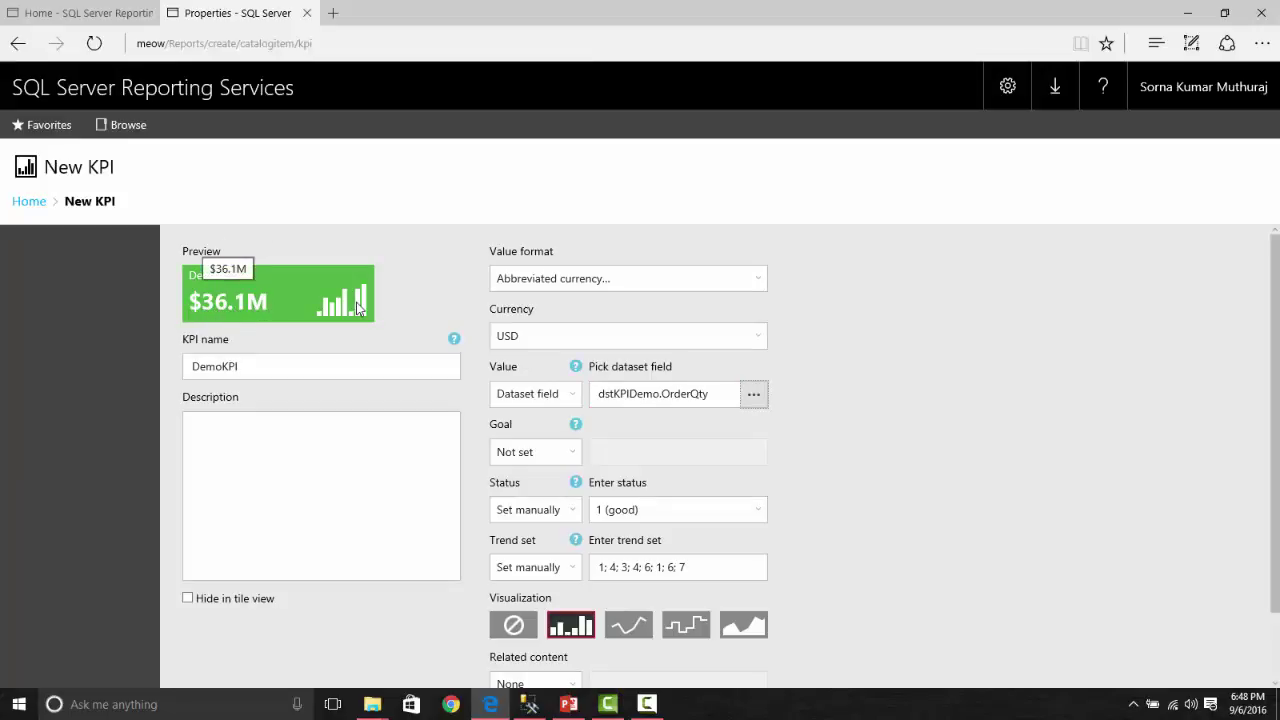
Set the value format to General so the tile shows 36,059,537, and list the Goal source options.
click(537, 706)
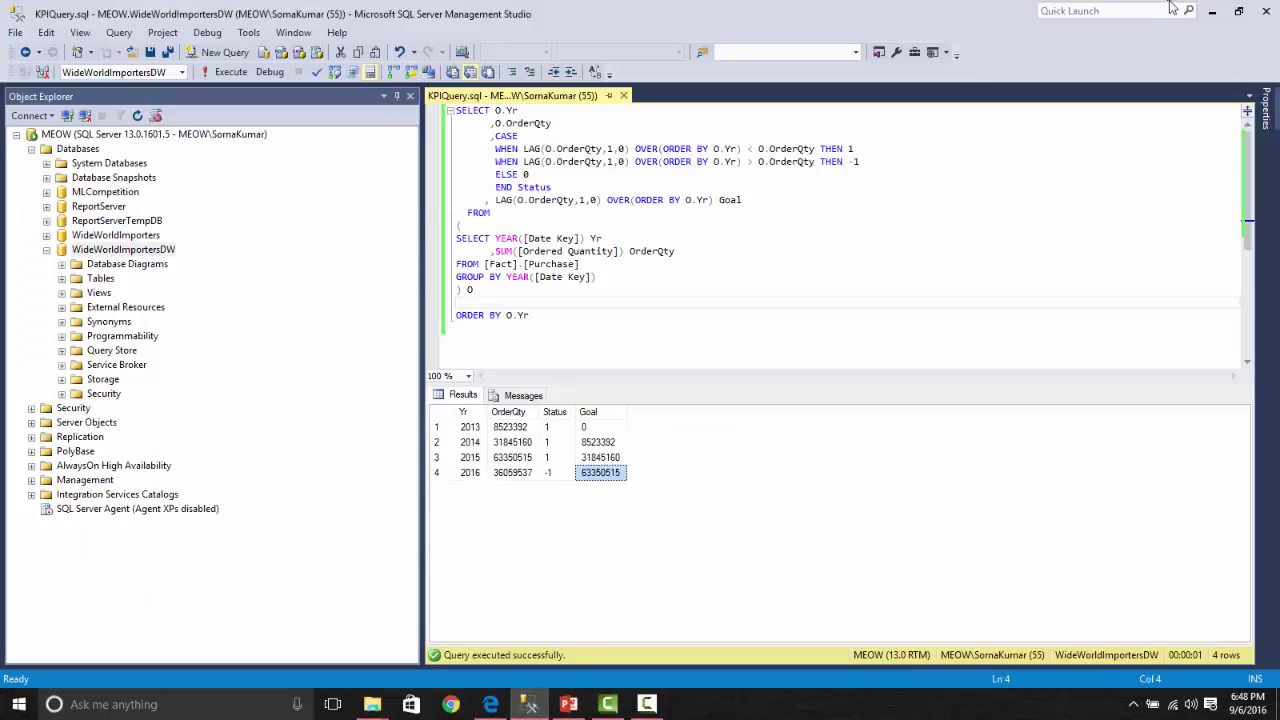
click(1211, 12)
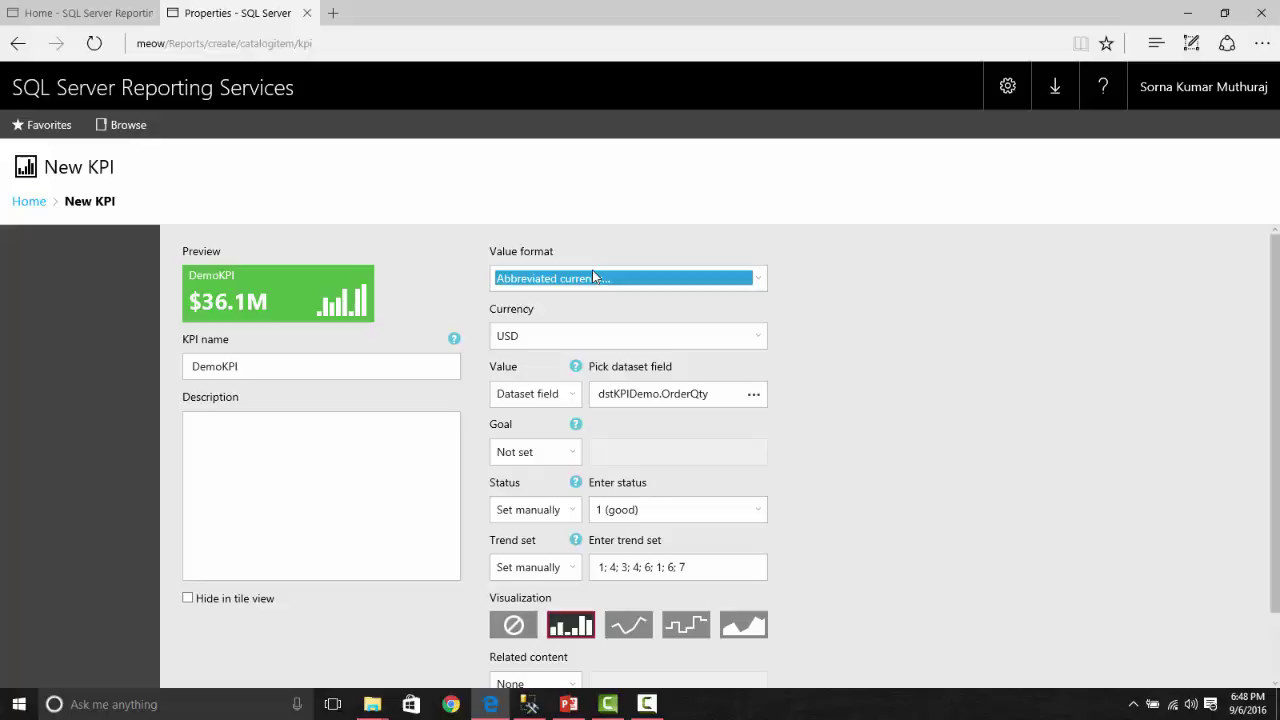
click(593, 272)
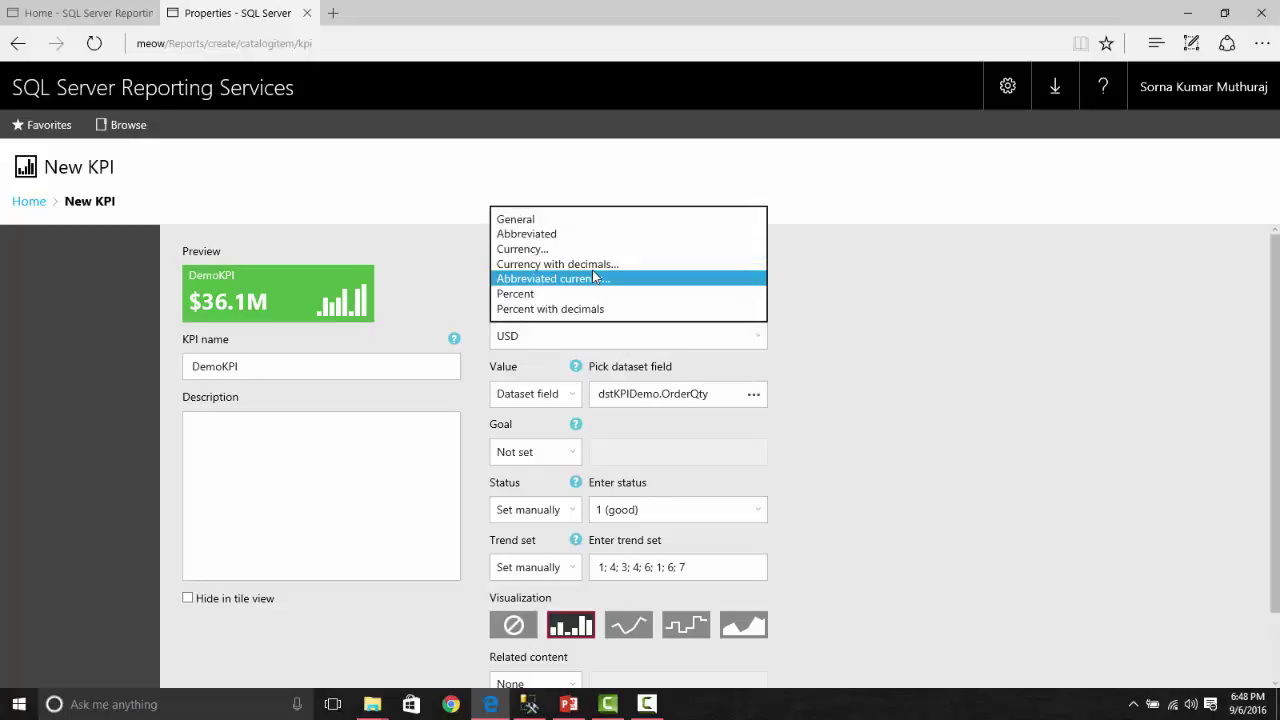
click(570, 220)
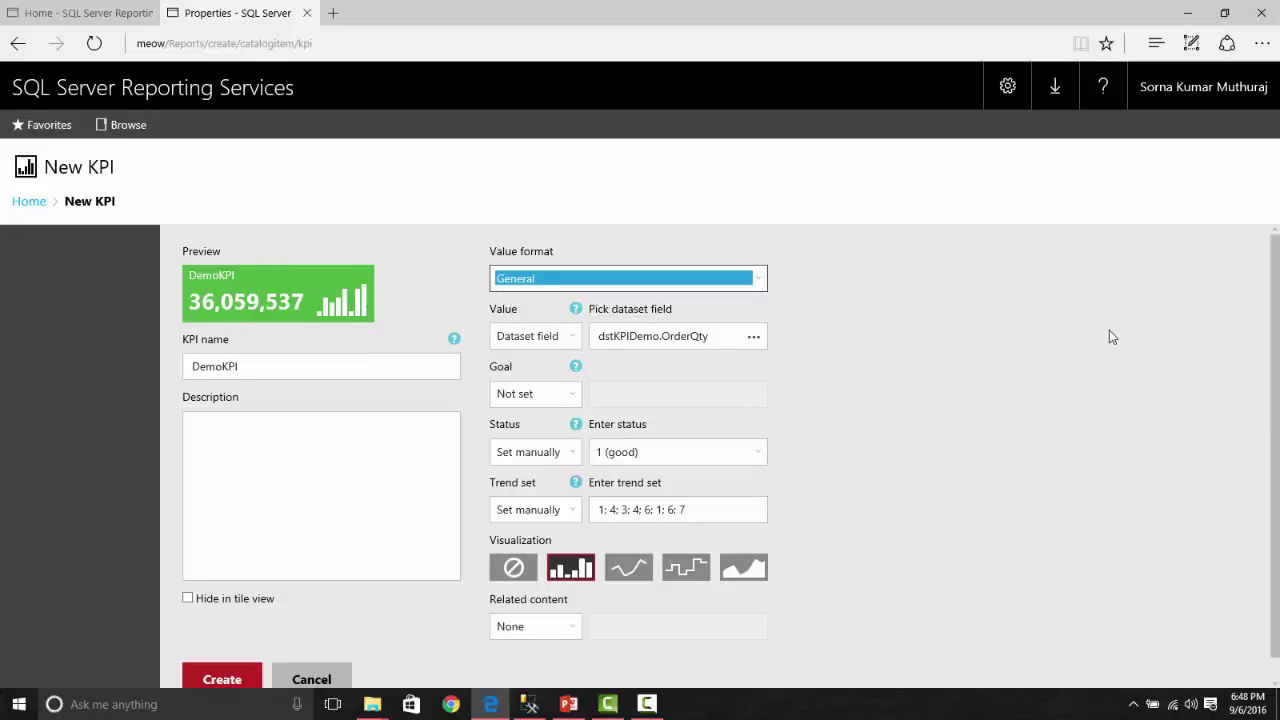
click(573, 397)
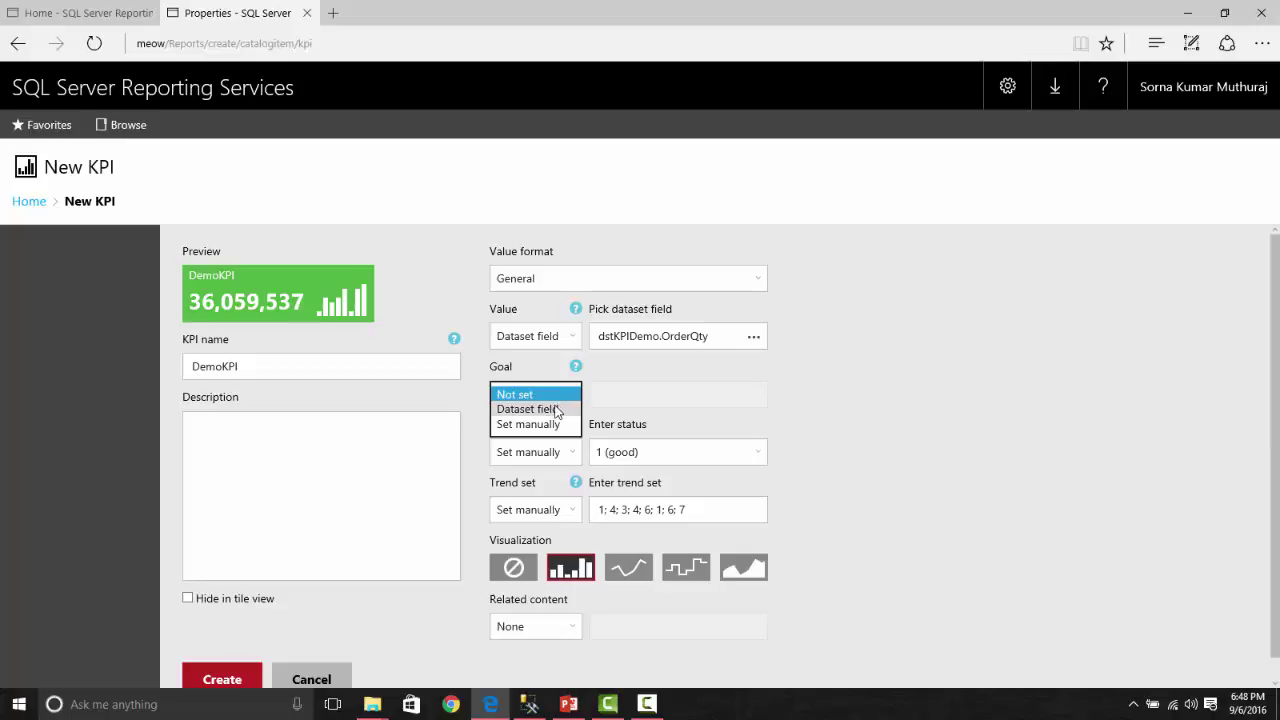
Bind the KPI Goal to the dstKPIDemo.Goal field using Last aggregation.
click(556, 410)
click(755, 394)
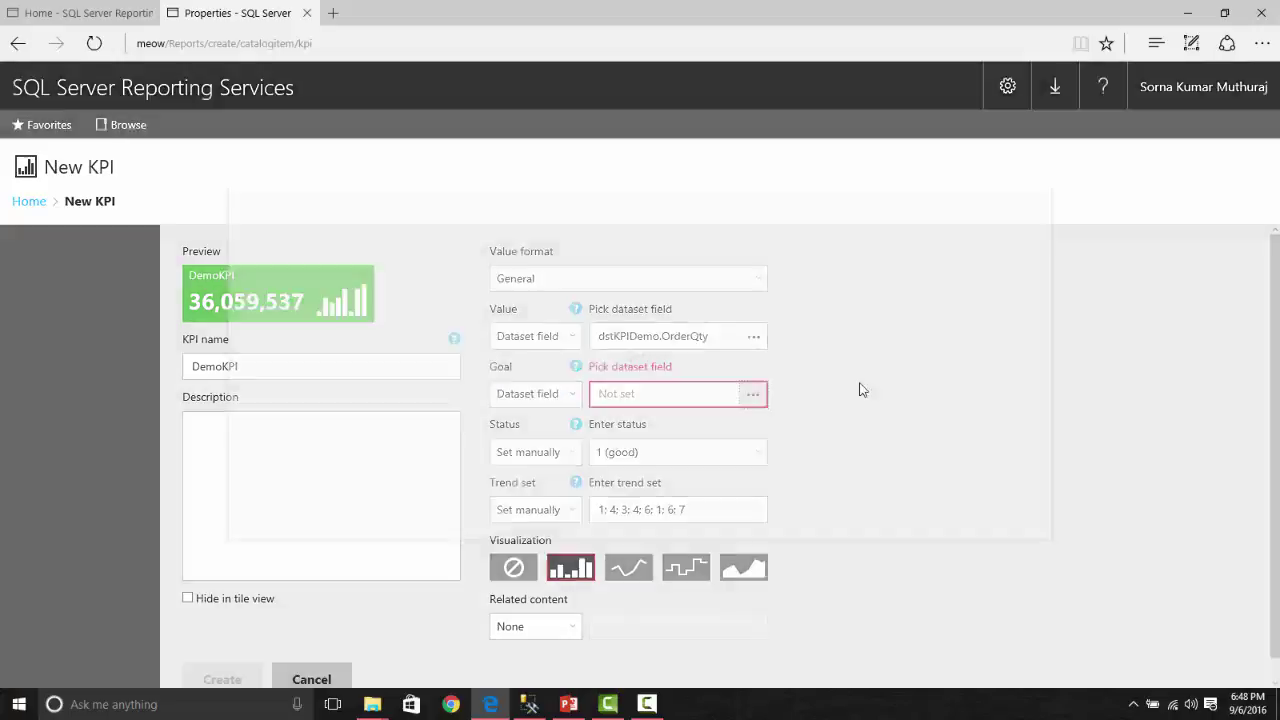
click(400, 302)
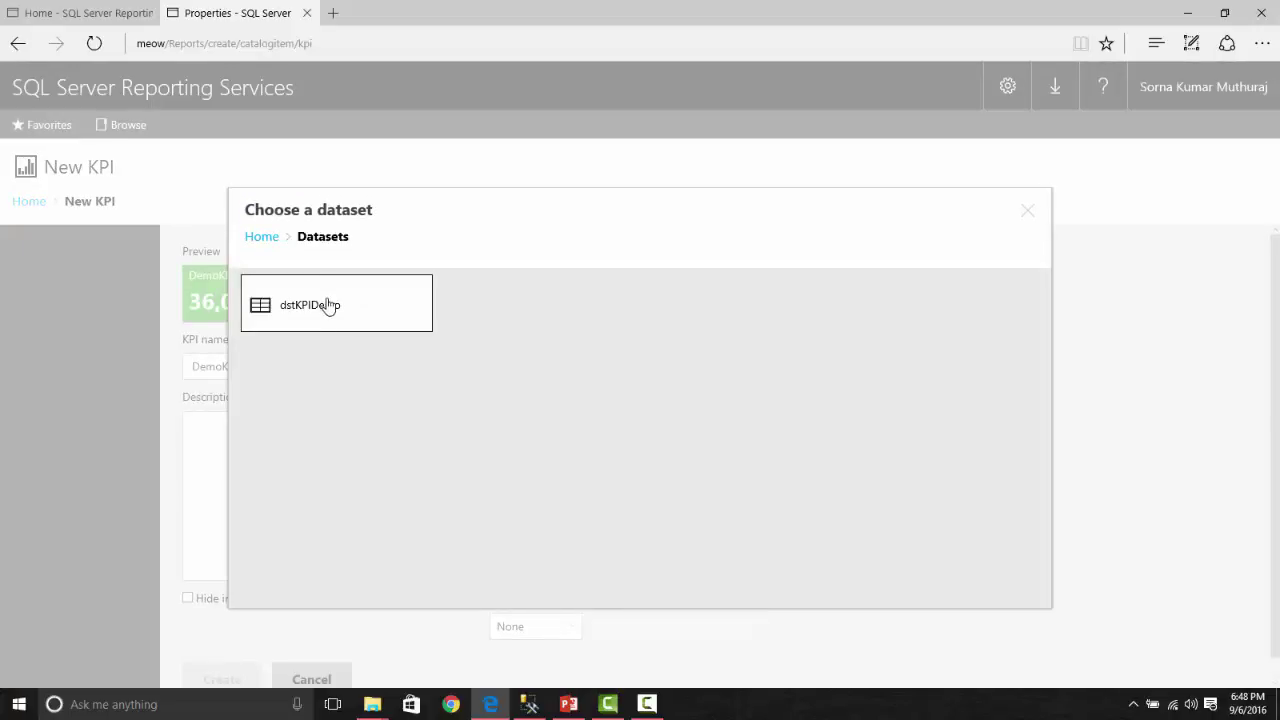
click(329, 305)
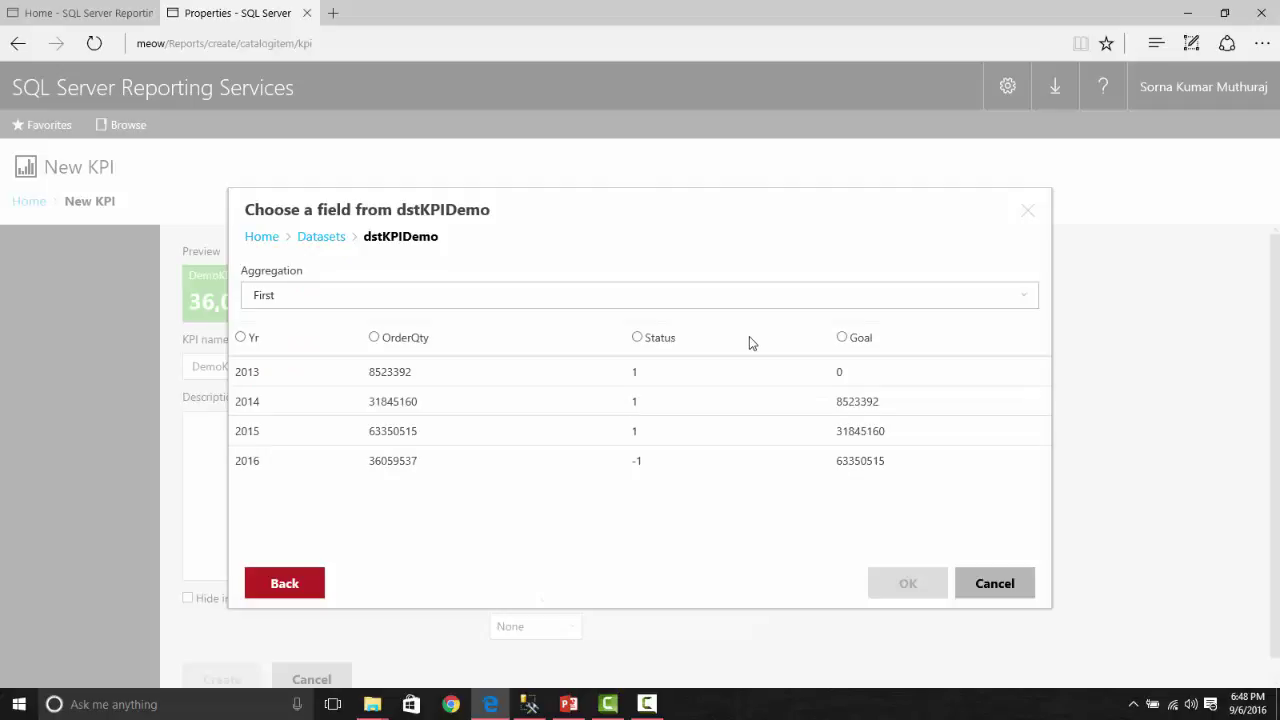
click(842, 338)
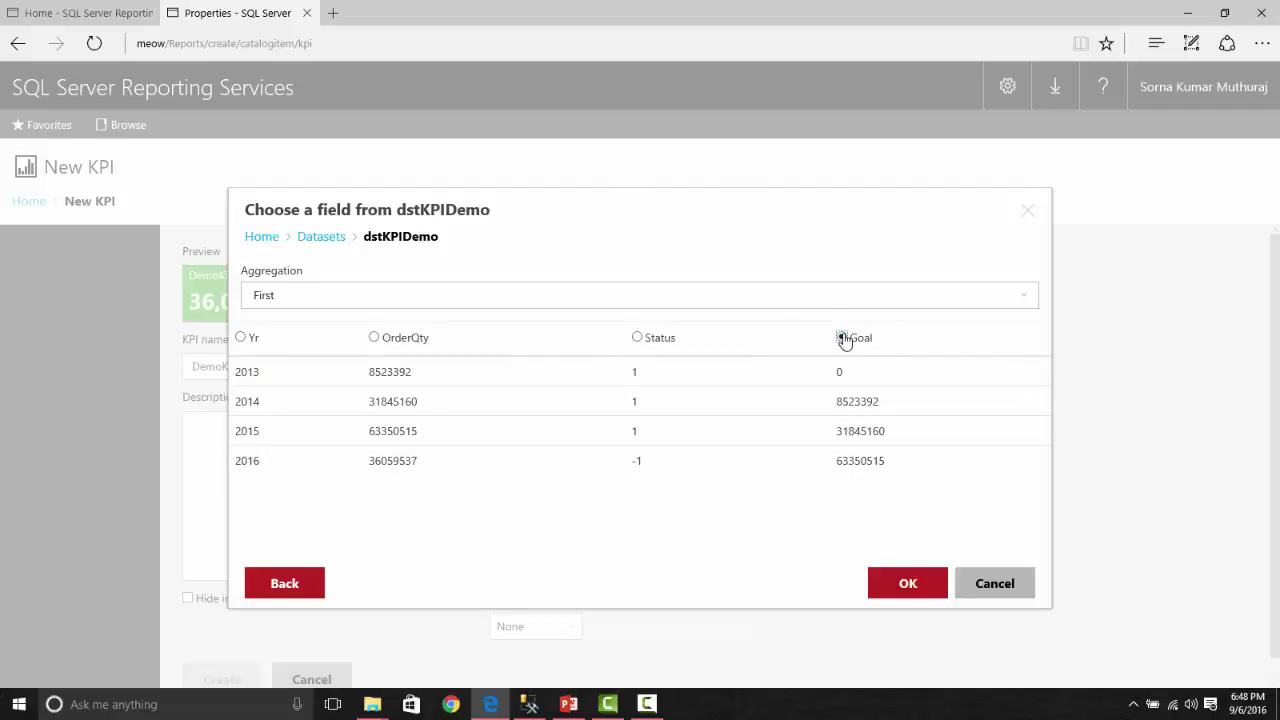
click(374, 292)
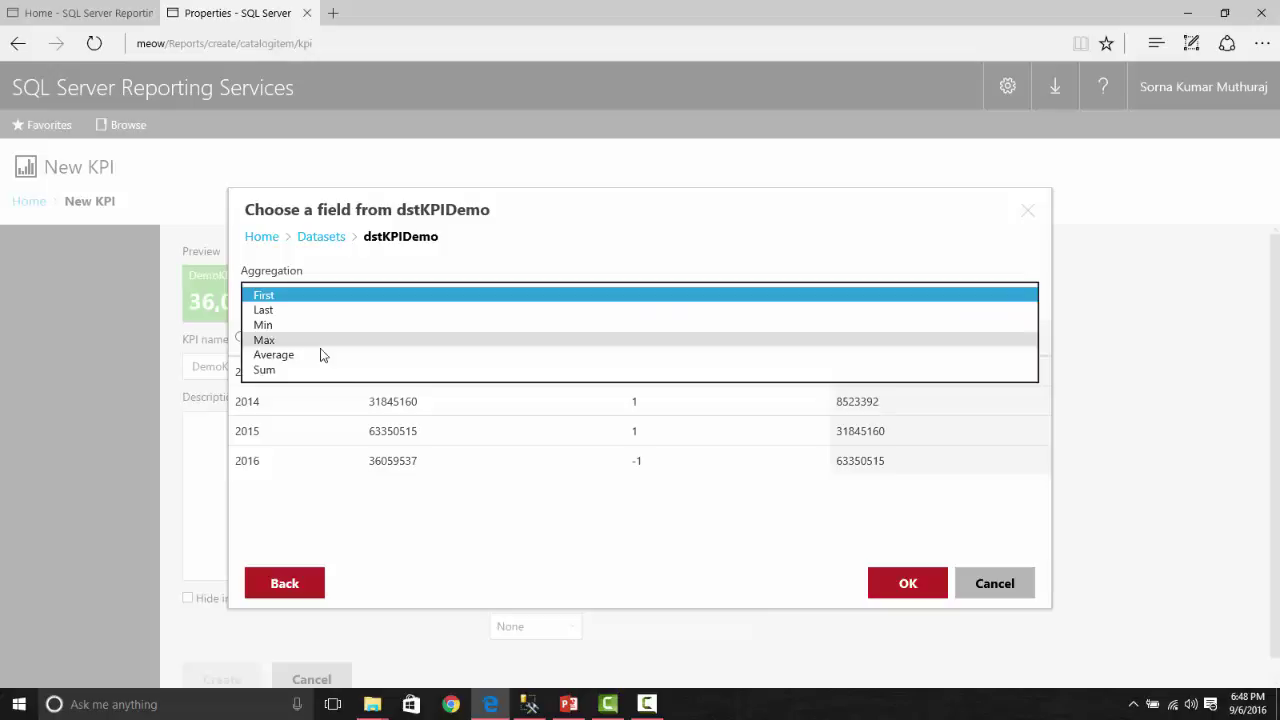
click(310, 310)
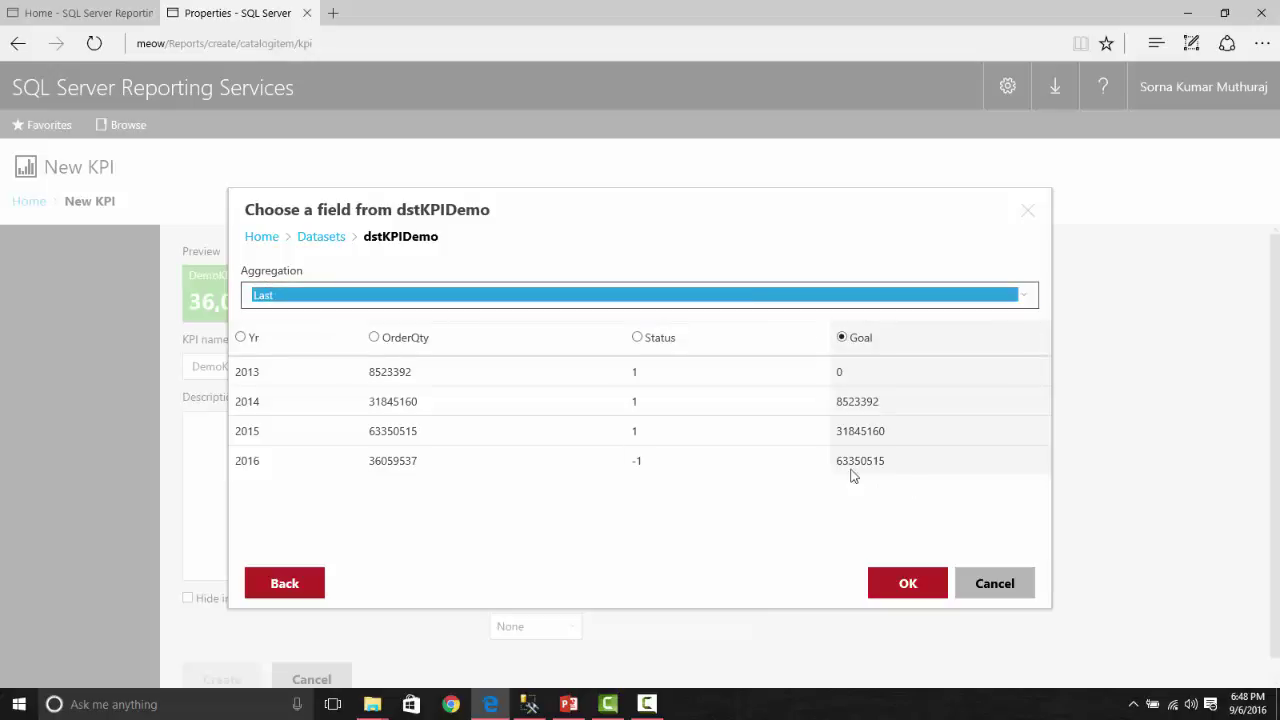
click(909, 586)
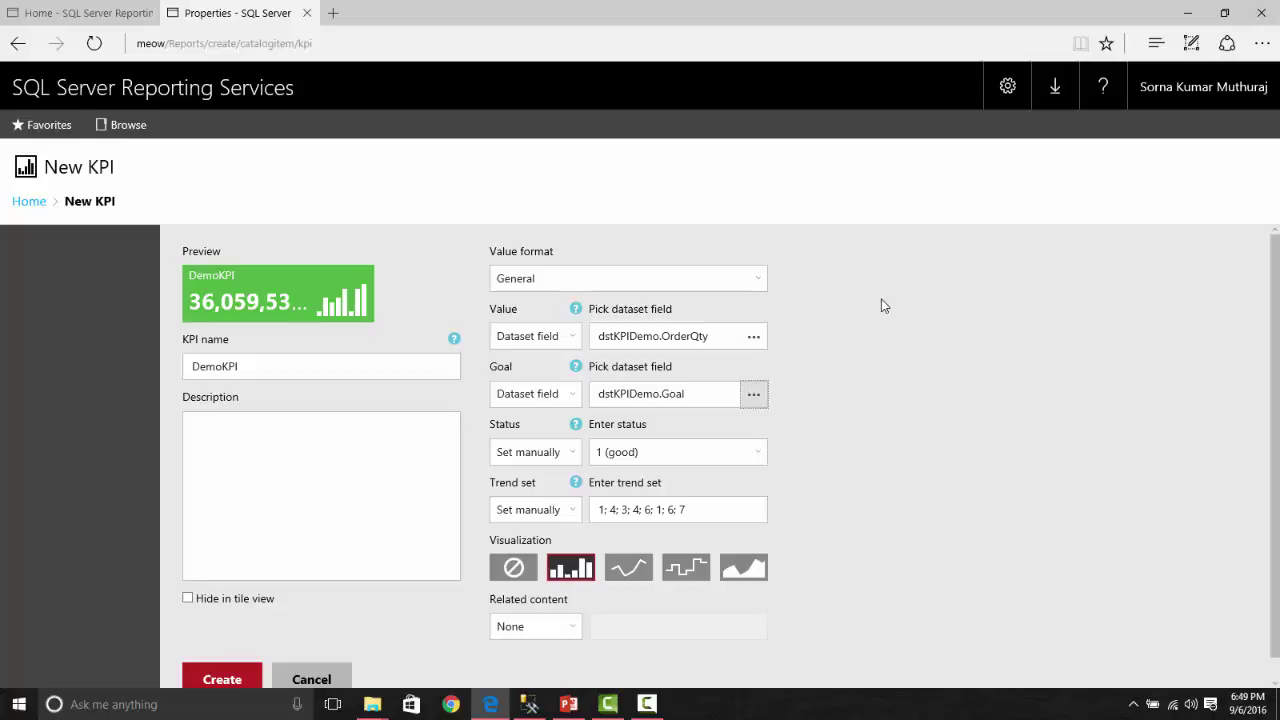
Confirm the Goal and Value both stay sourced from a Dataset field.
click(568, 396)
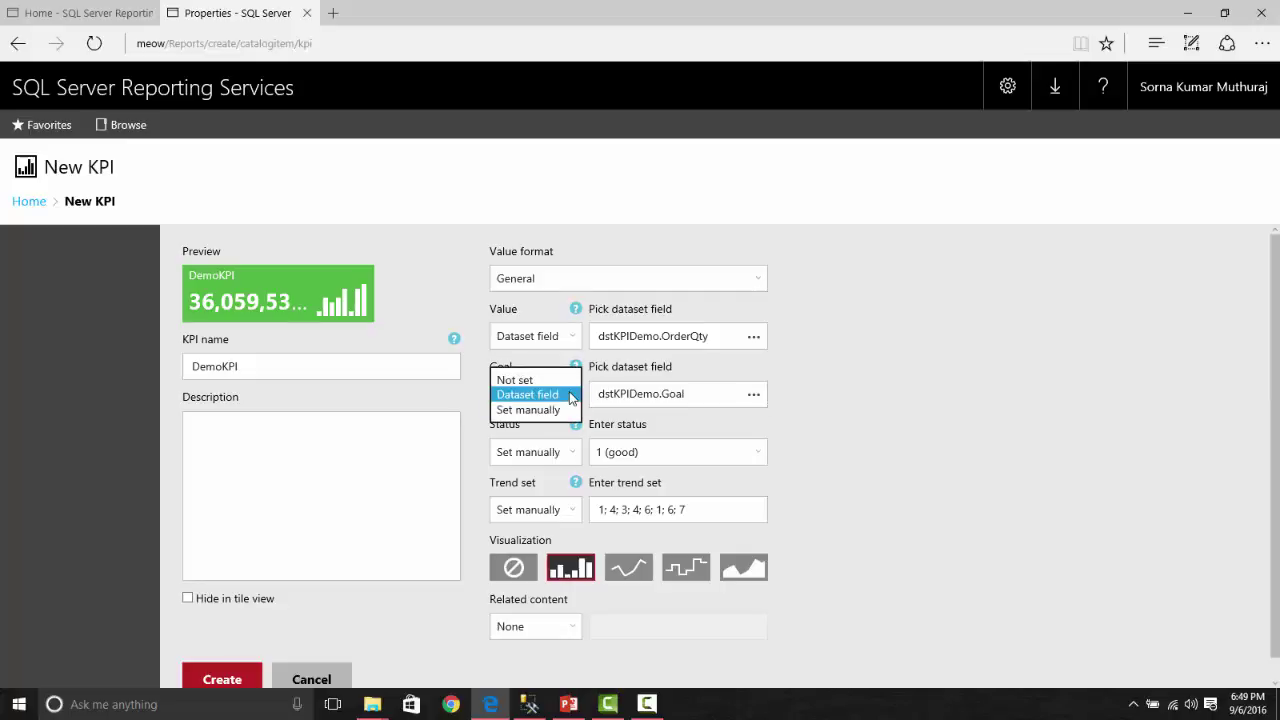
click(572, 396)
click(573, 339)
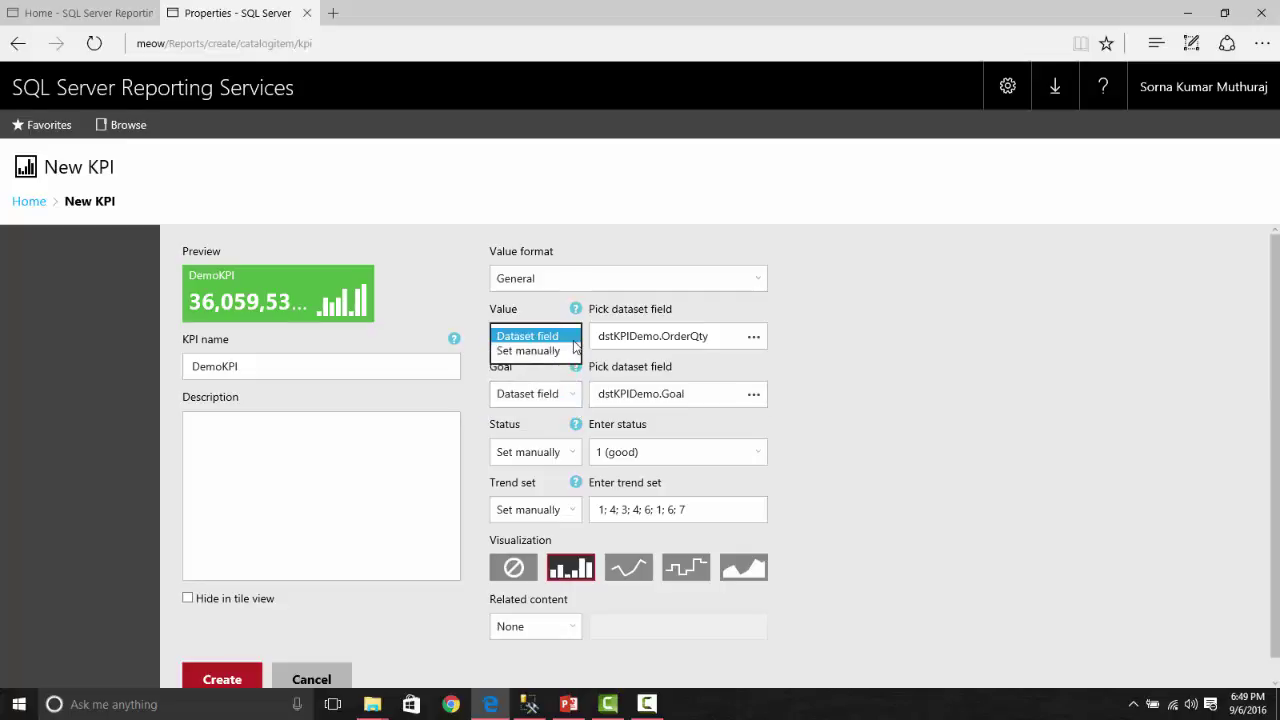
click(573, 340)
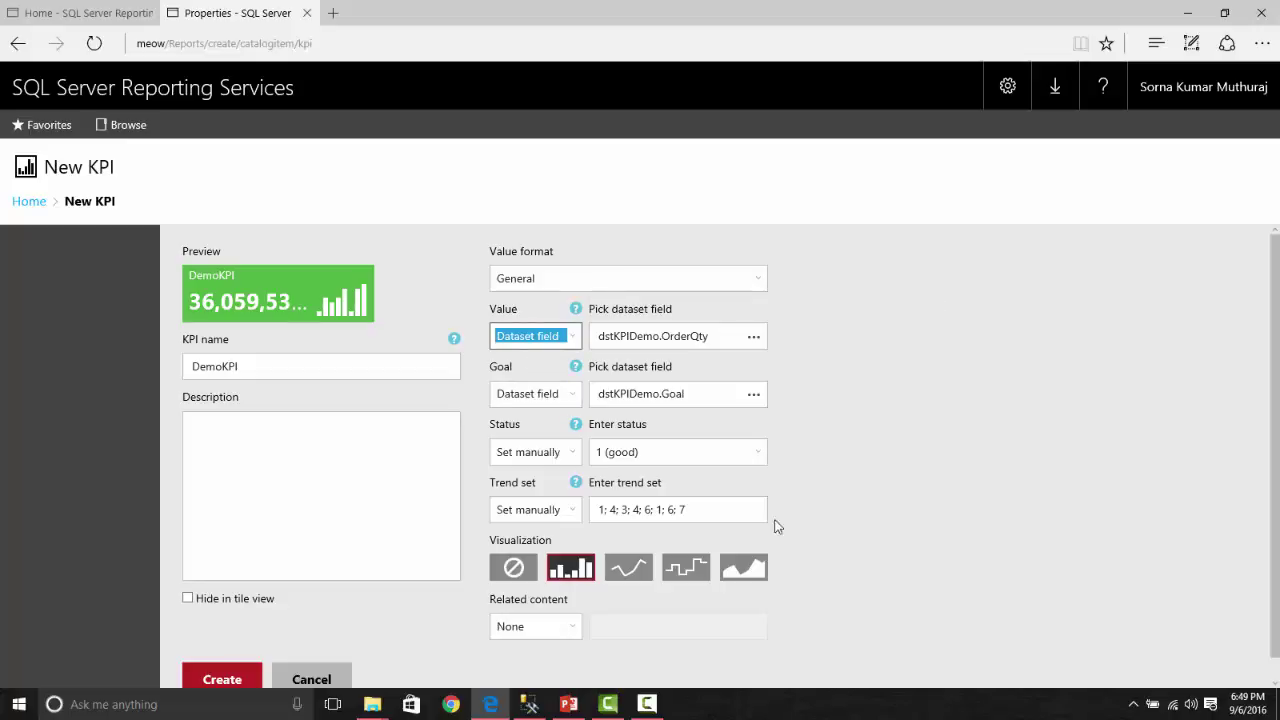
Bind Status to dstKPIDemo.Status with Last aggregation, turning the preview tile red.
click(576, 460)
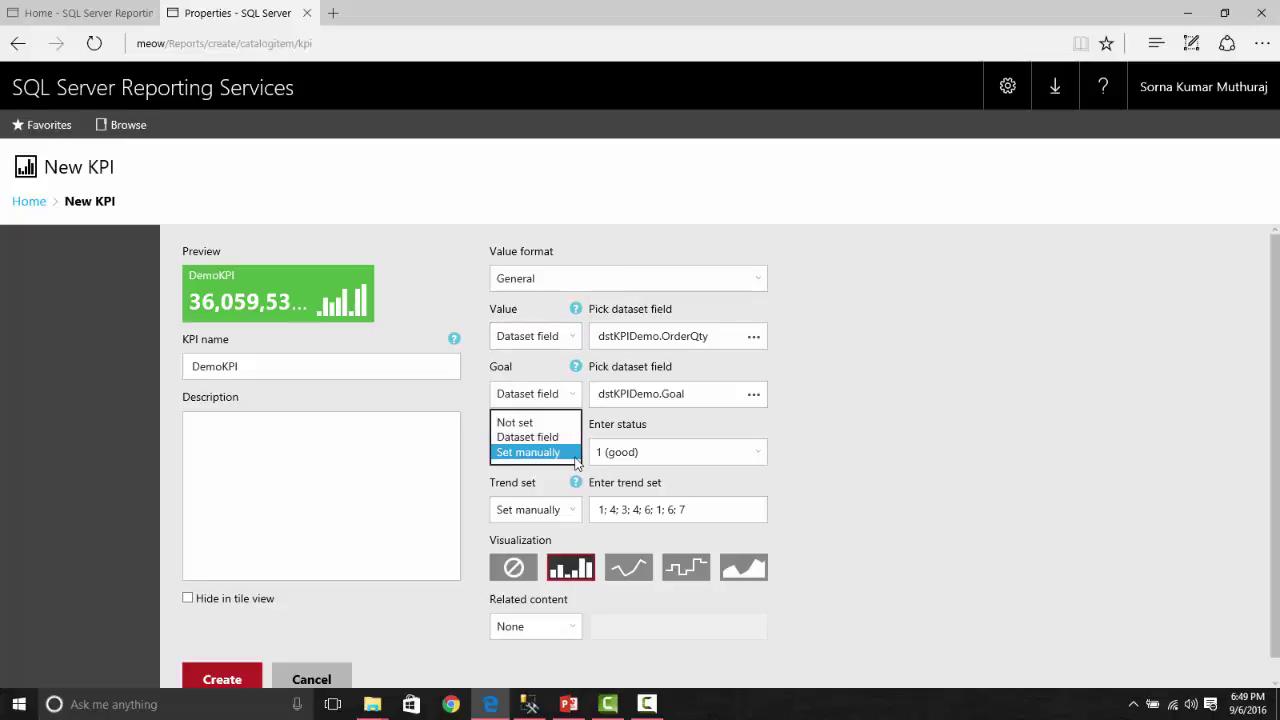
click(529, 452)
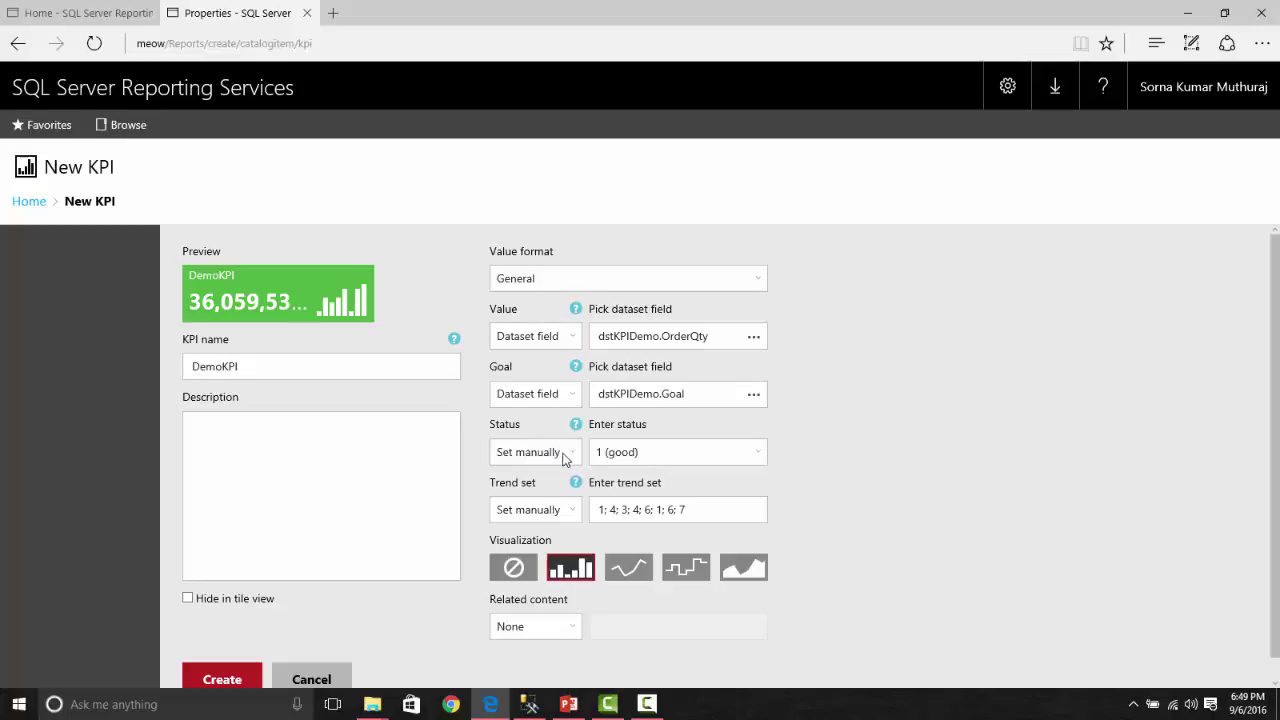
click(558, 453)
click(542, 440)
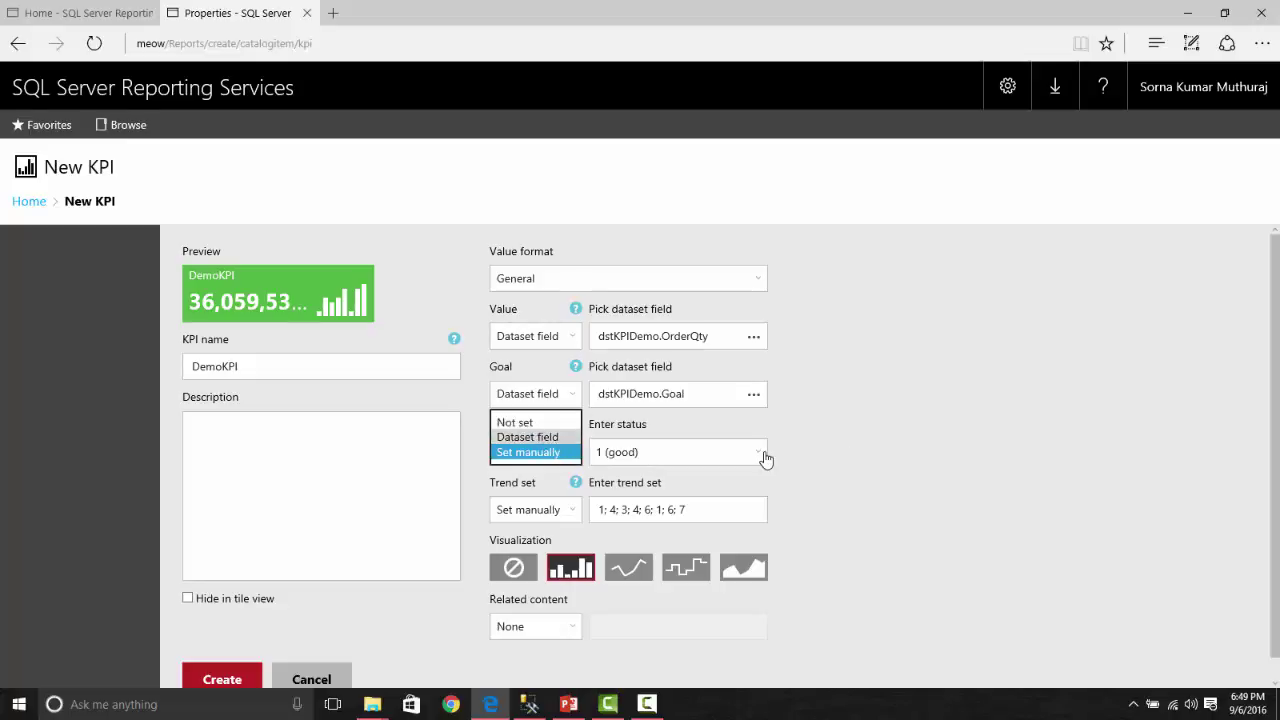
click(754, 452)
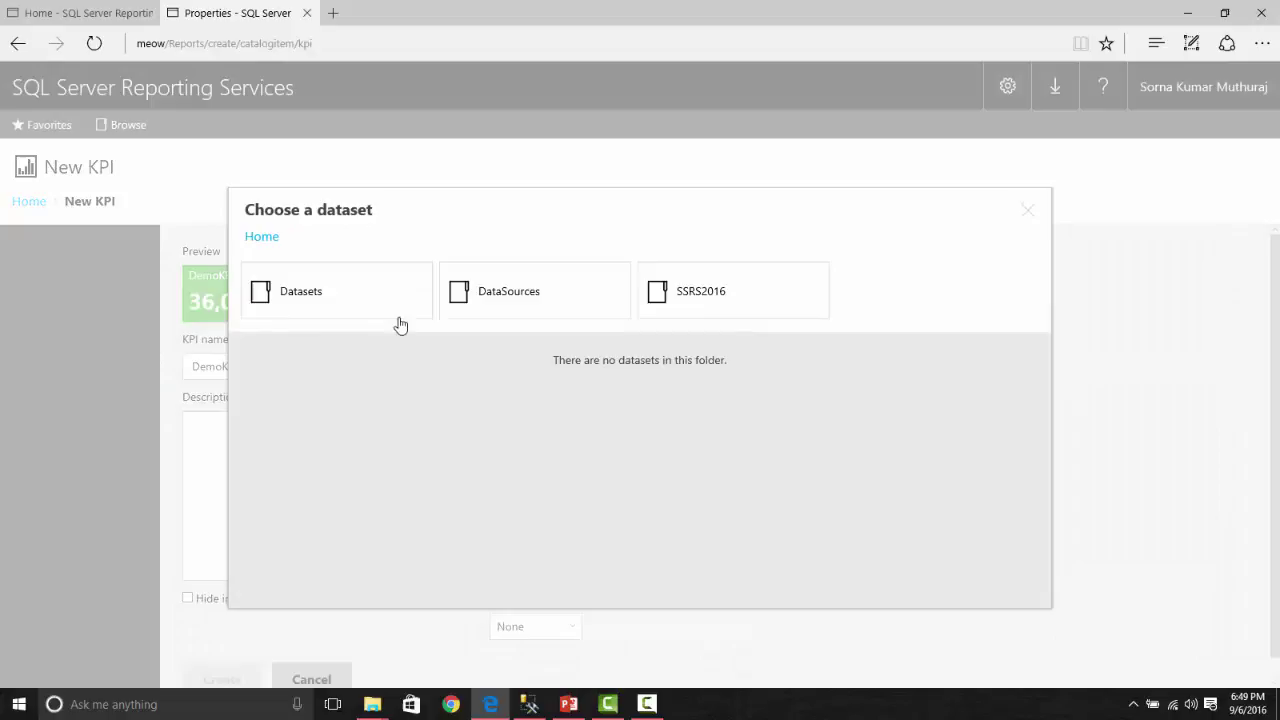
click(314, 309)
click(314, 310)
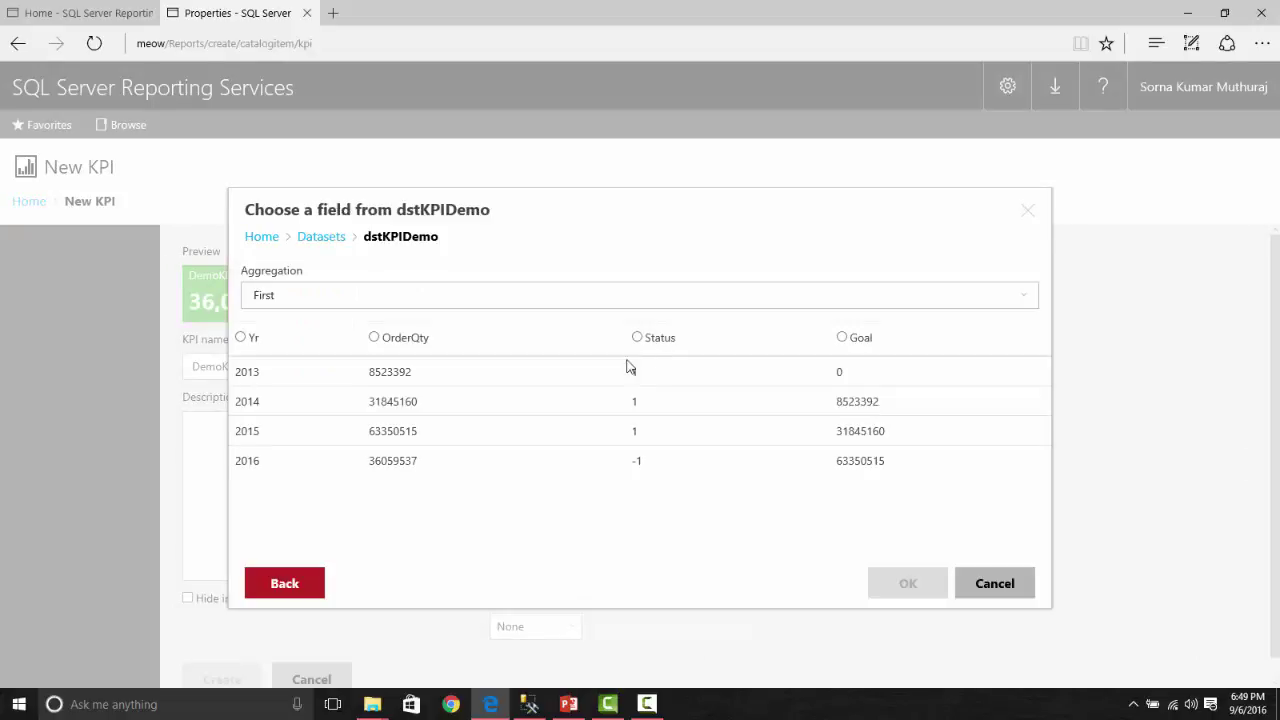
click(543, 300)
click(514, 313)
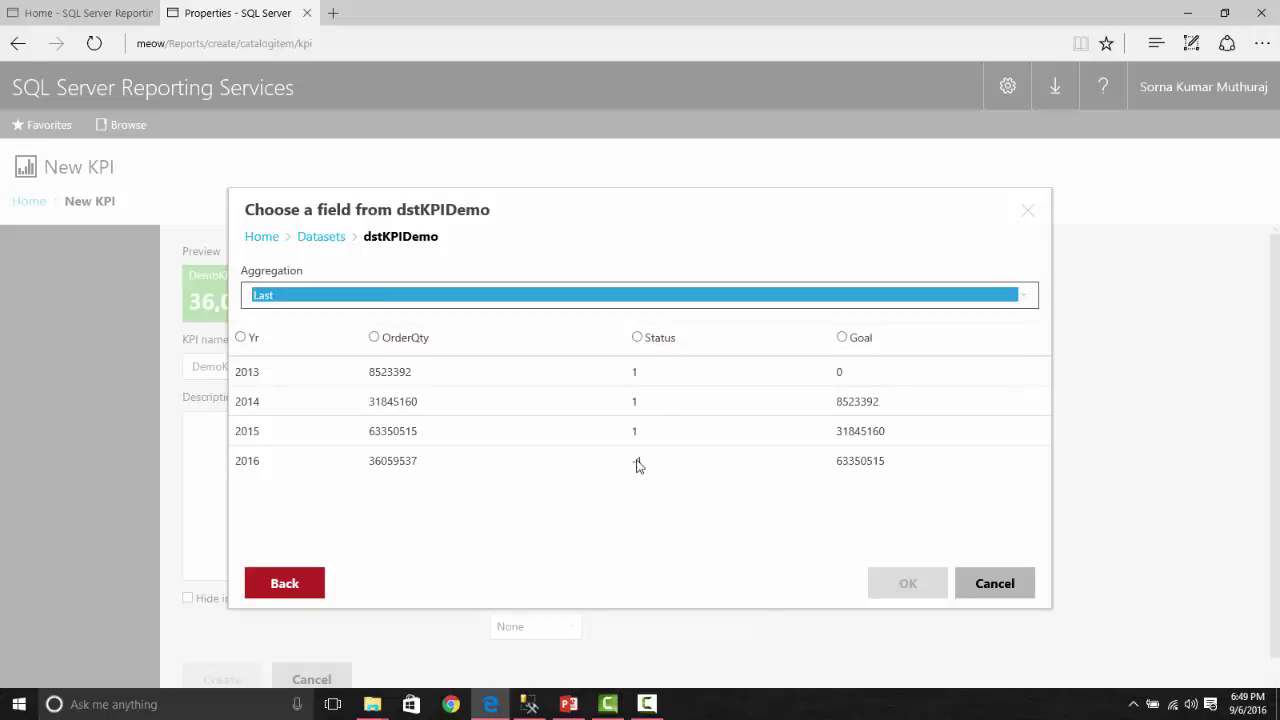
click(637, 338)
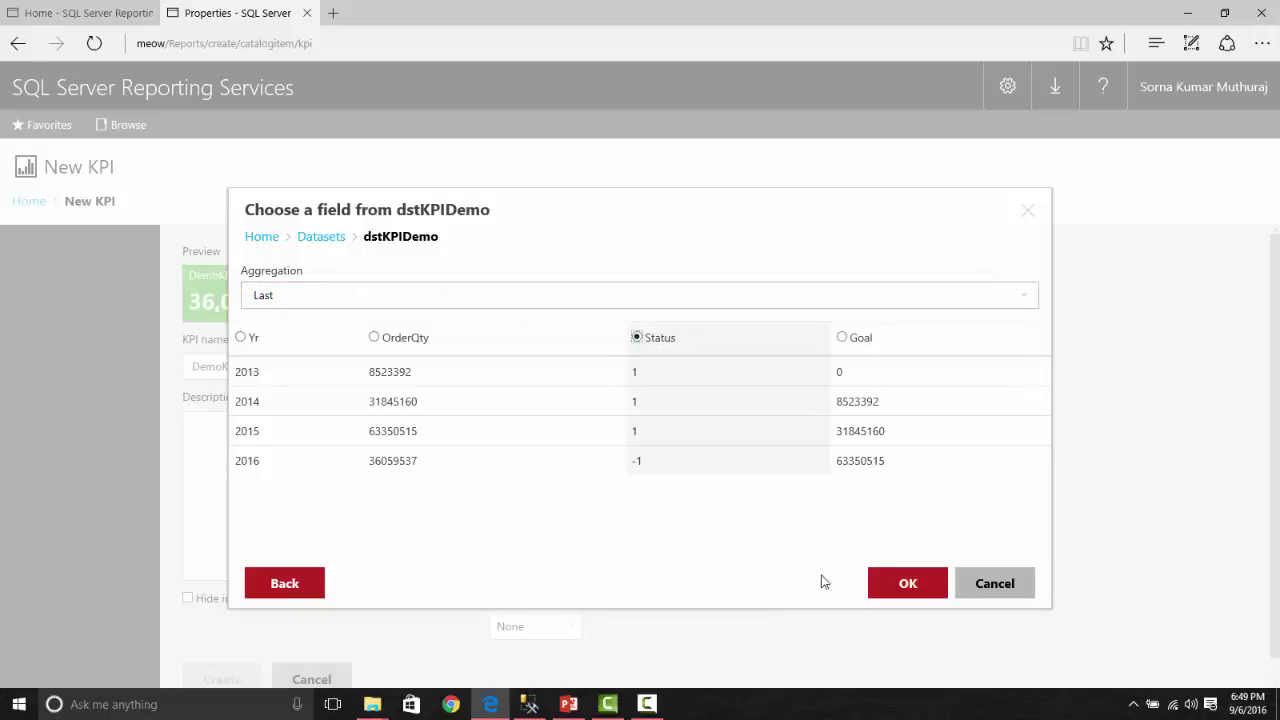
click(886, 584)
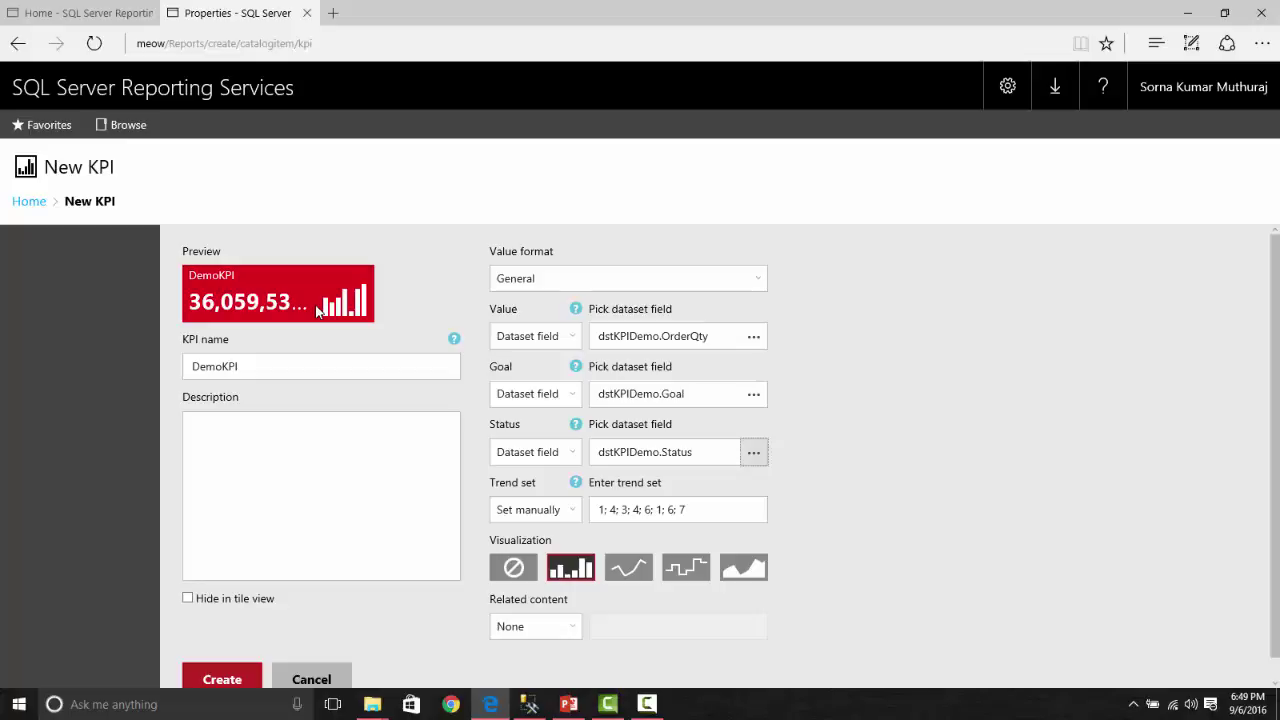
click(530, 704)
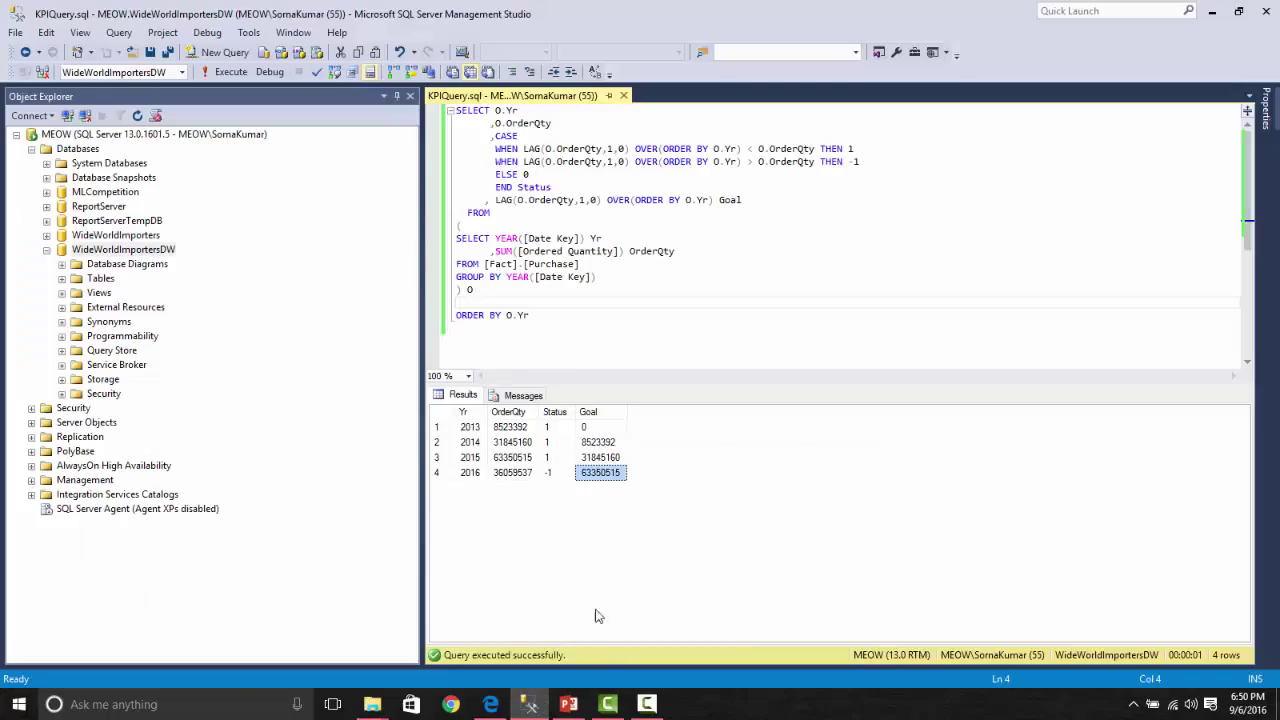
click(551, 475)
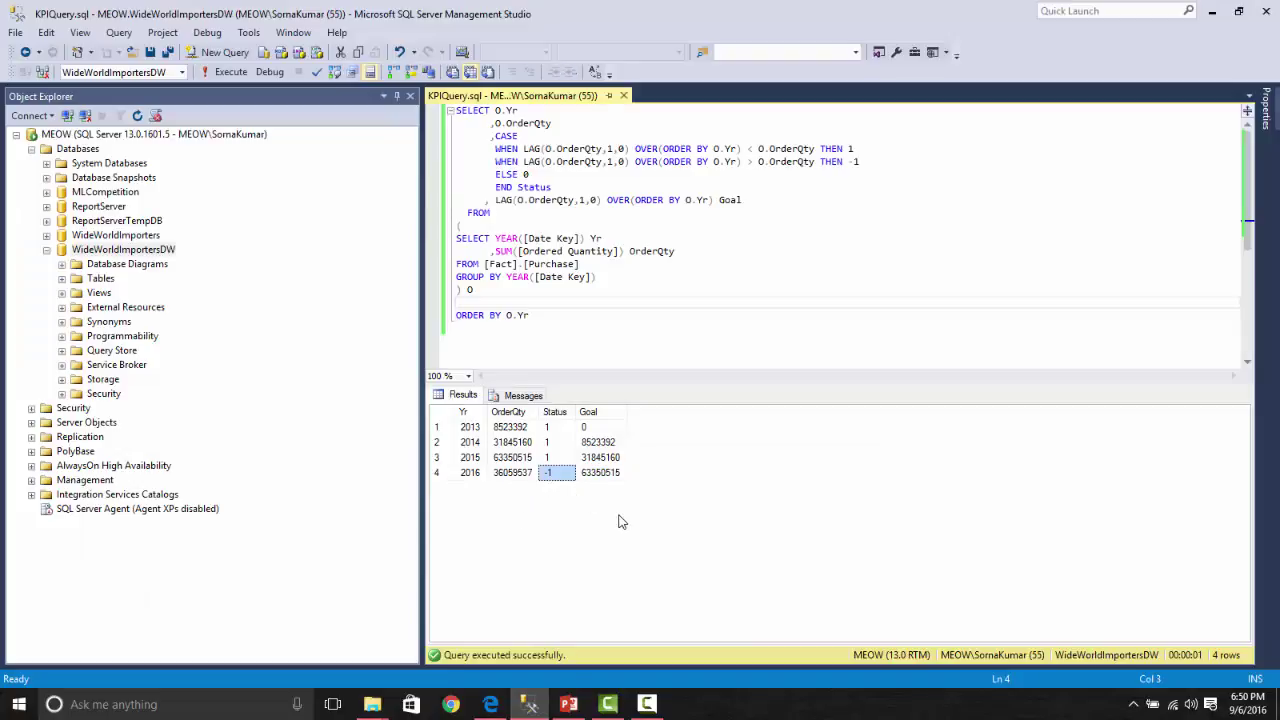
click(512, 473)
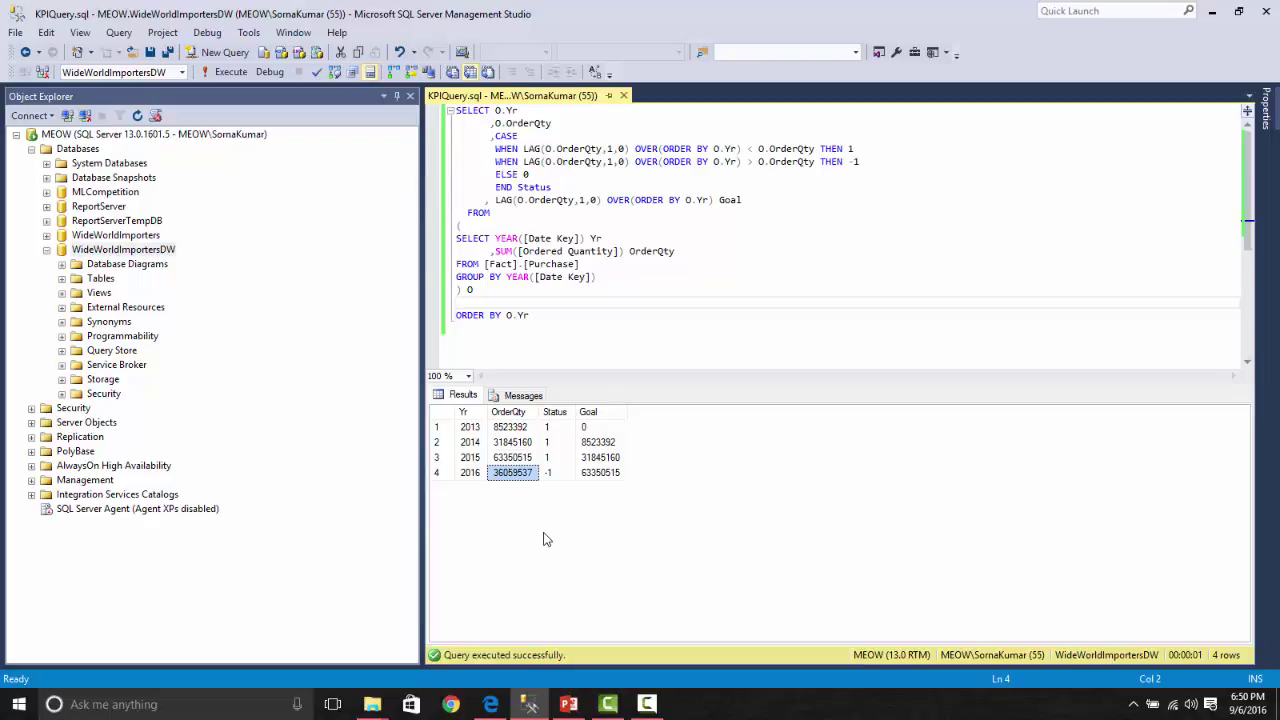
click(604, 475)
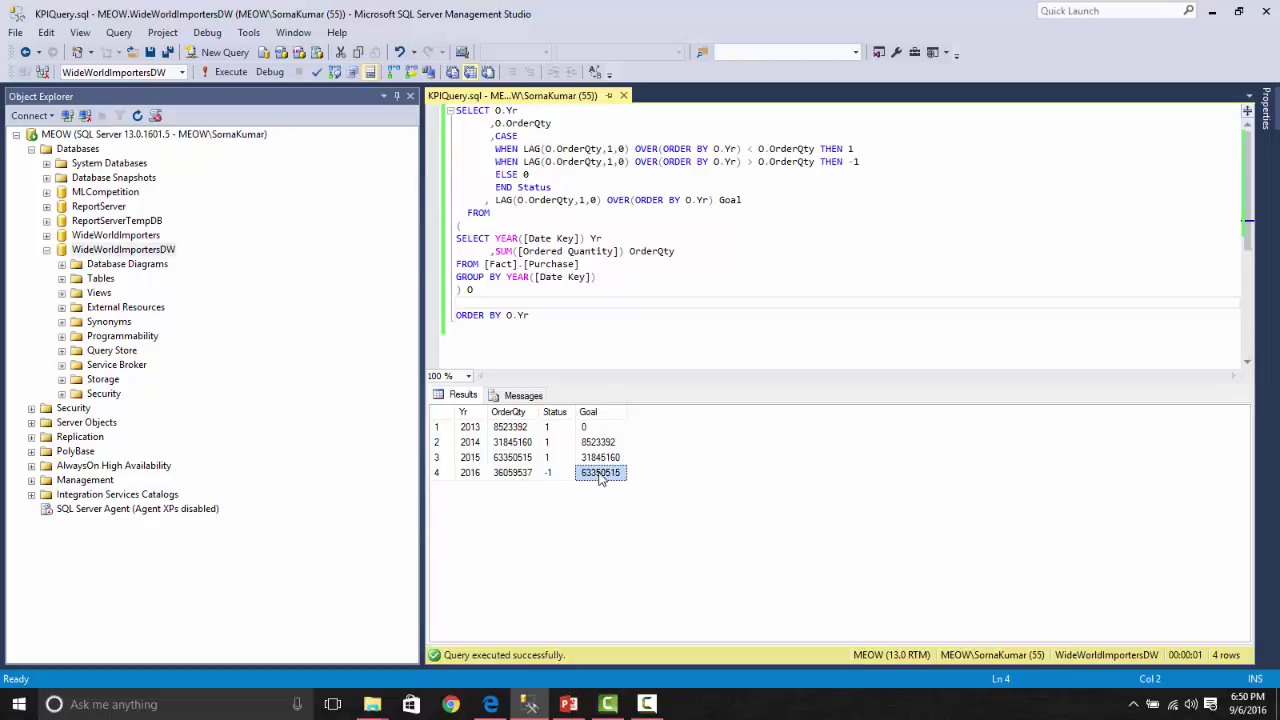
click(555, 474)
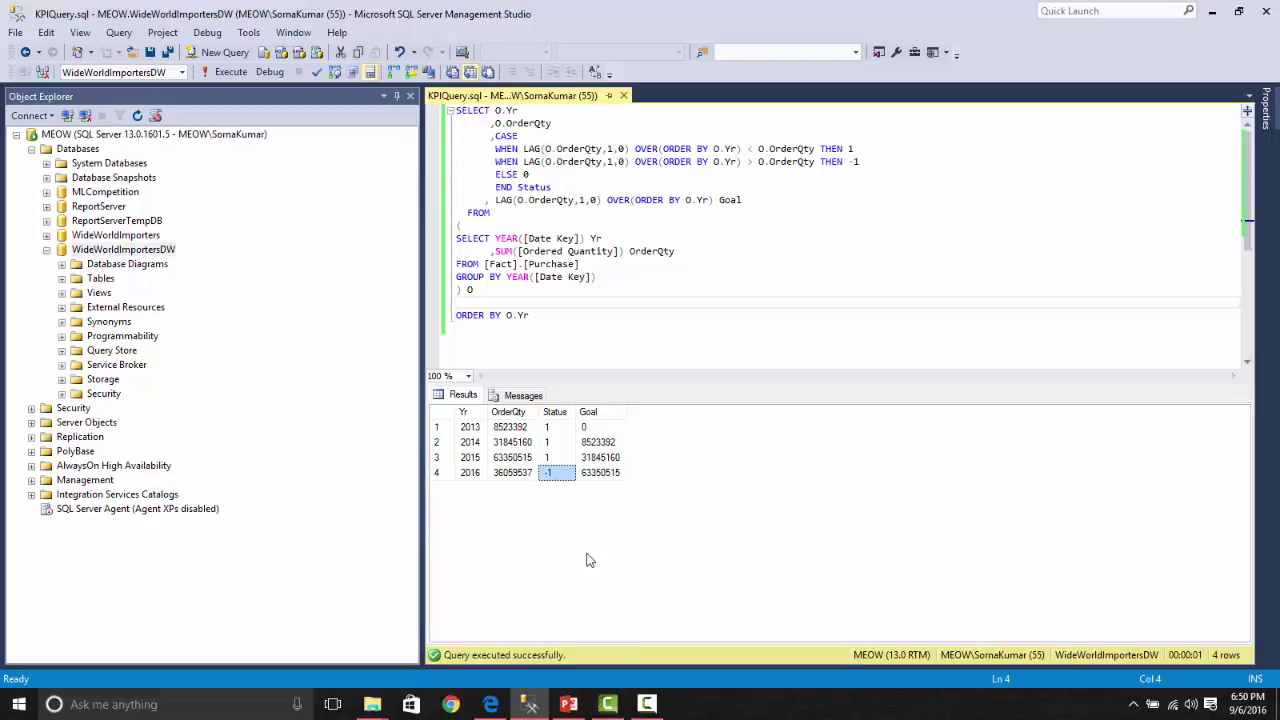
click(490, 704)
Make DemoKPI's trend set a dataset trend using the OrderQty column of dstKPIDemo.
scroll(949, 393, down, 1)
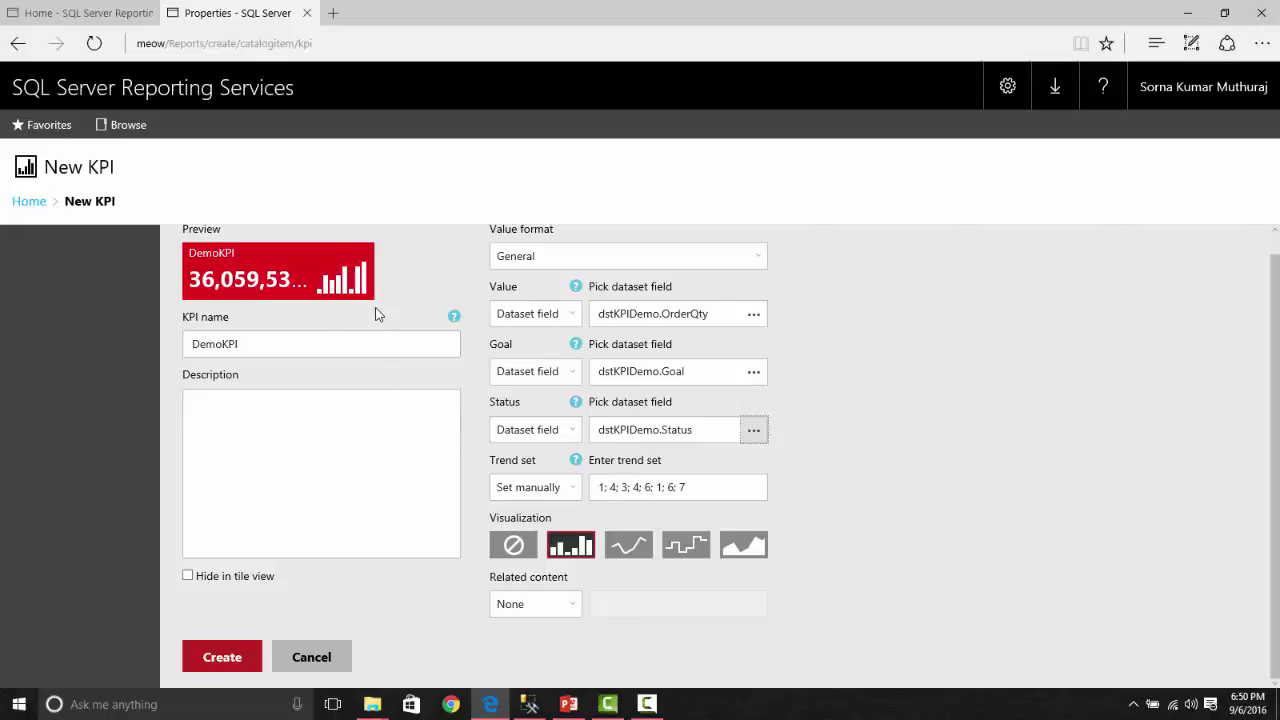
click(574, 489)
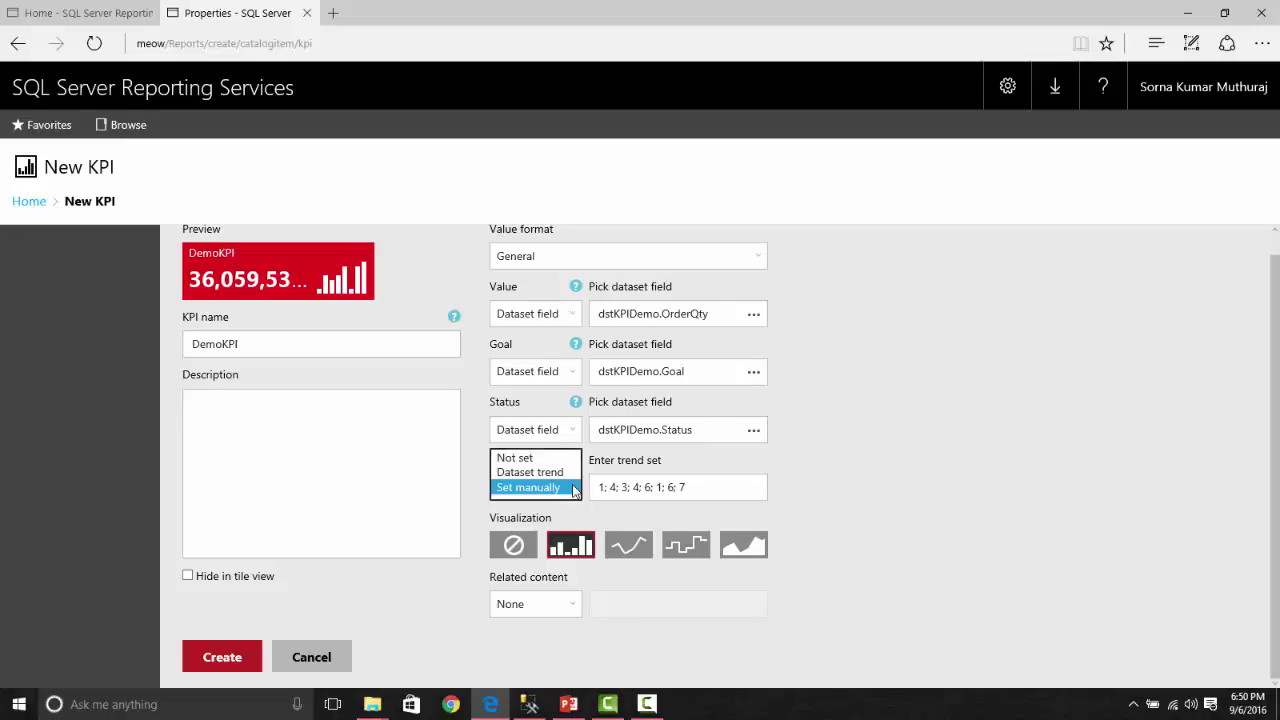
click(543, 473)
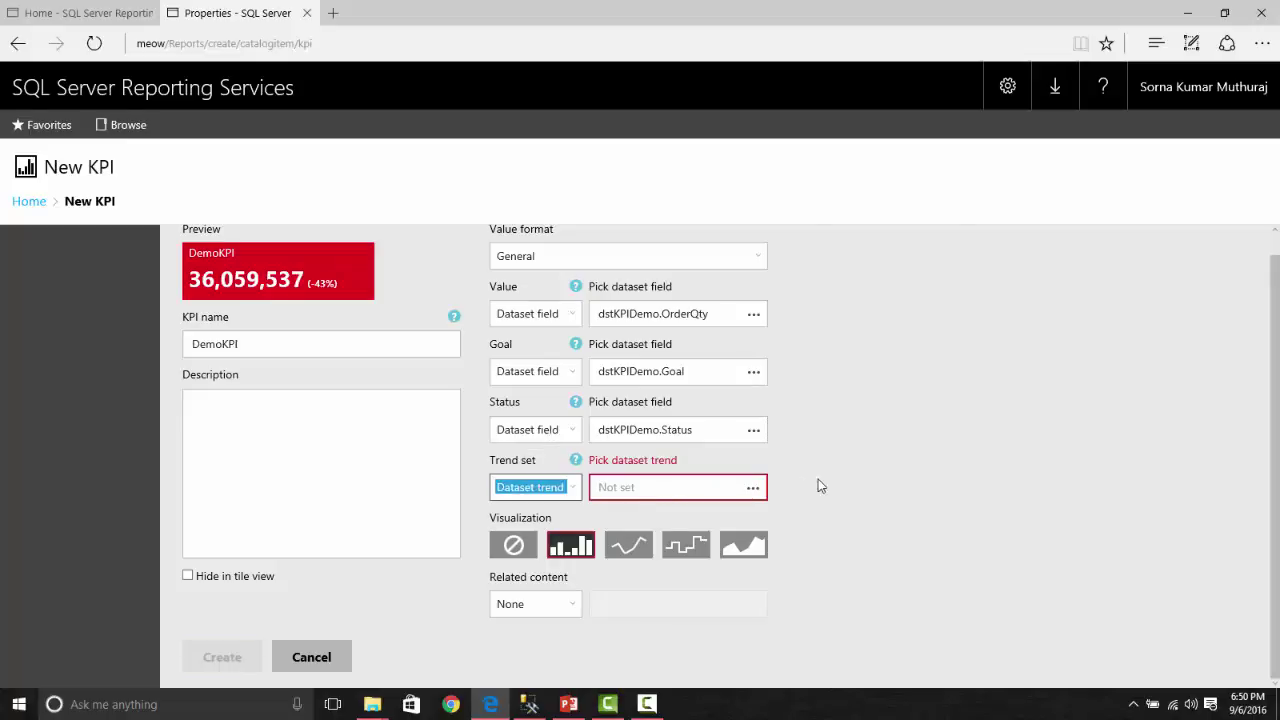
click(756, 487)
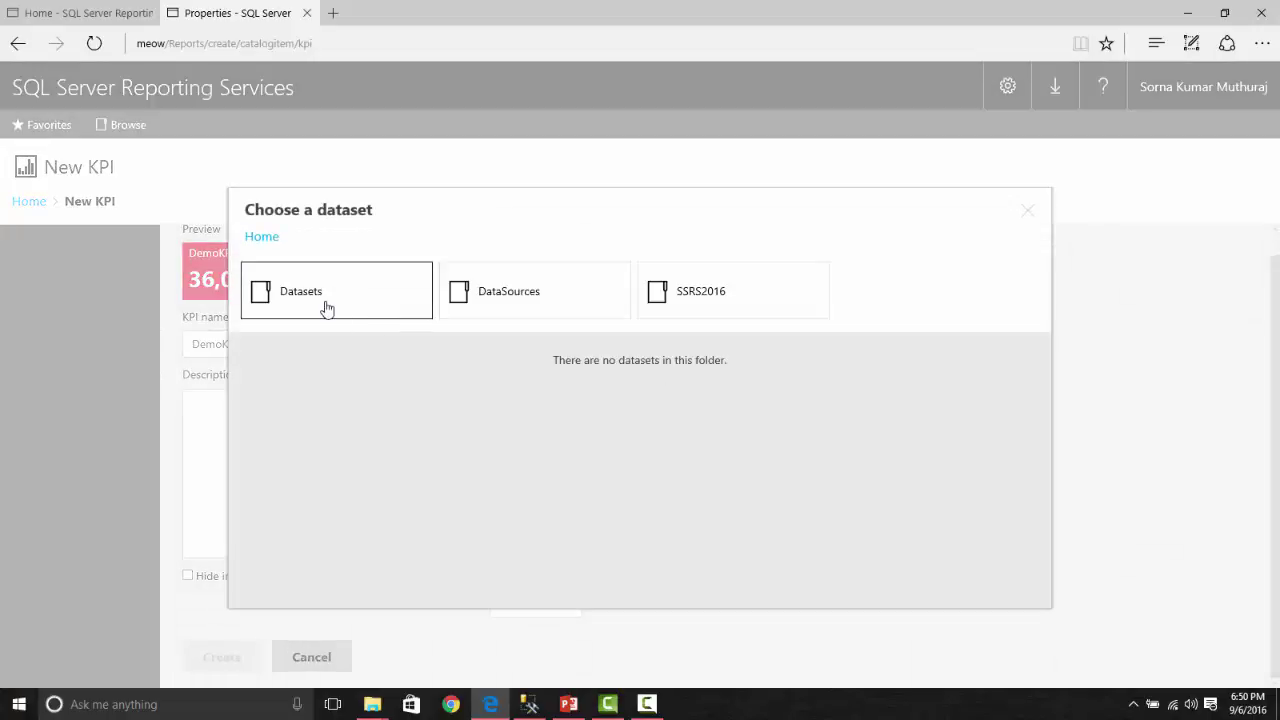
click(323, 305)
click(290, 304)
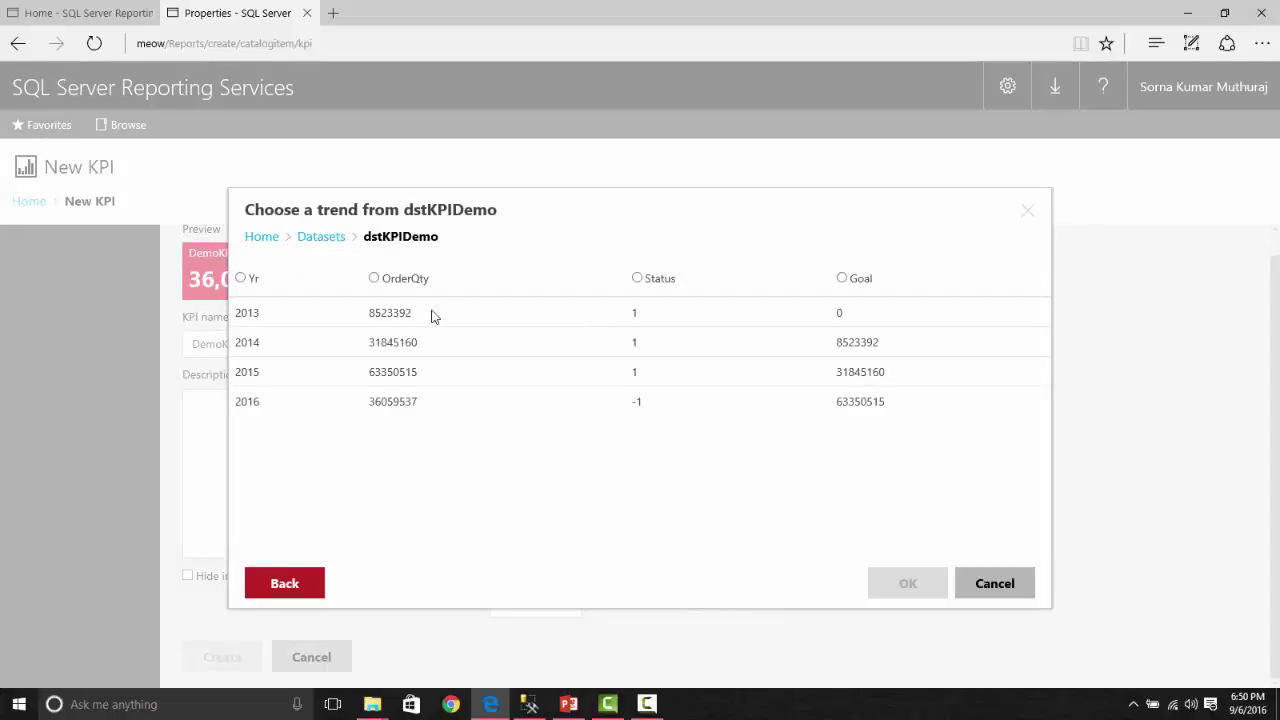
click(381, 286)
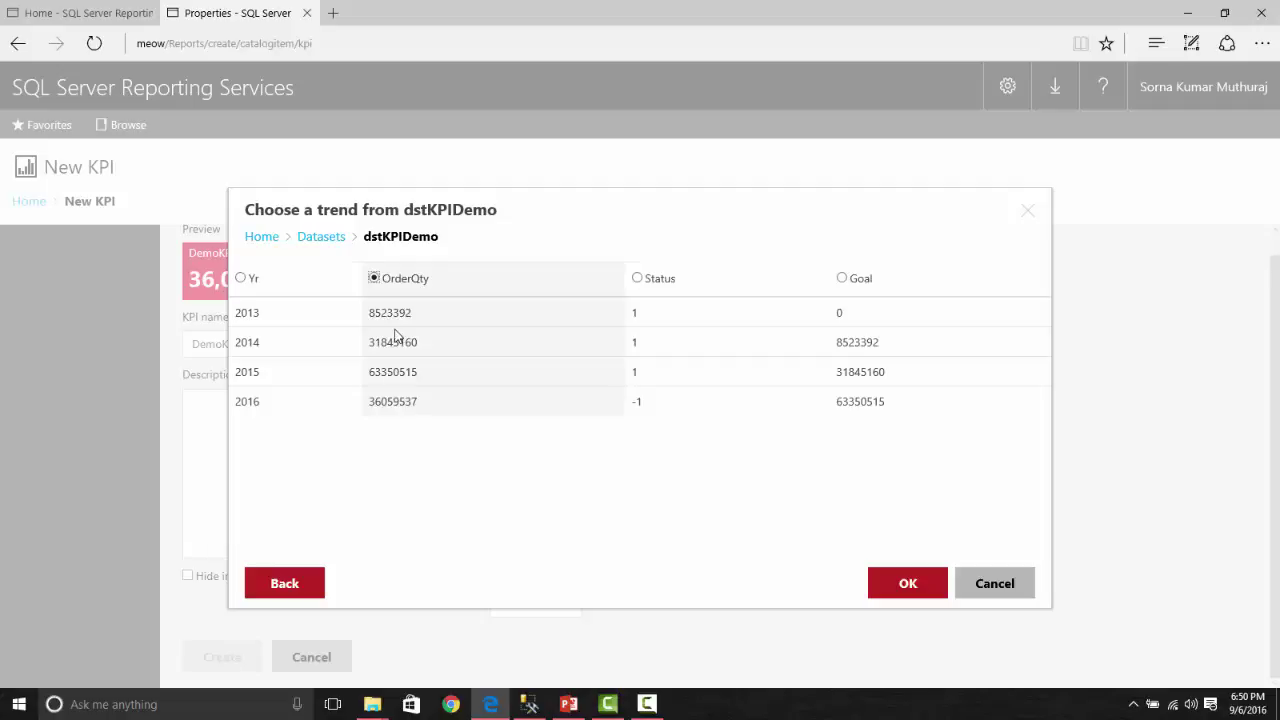
click(906, 584)
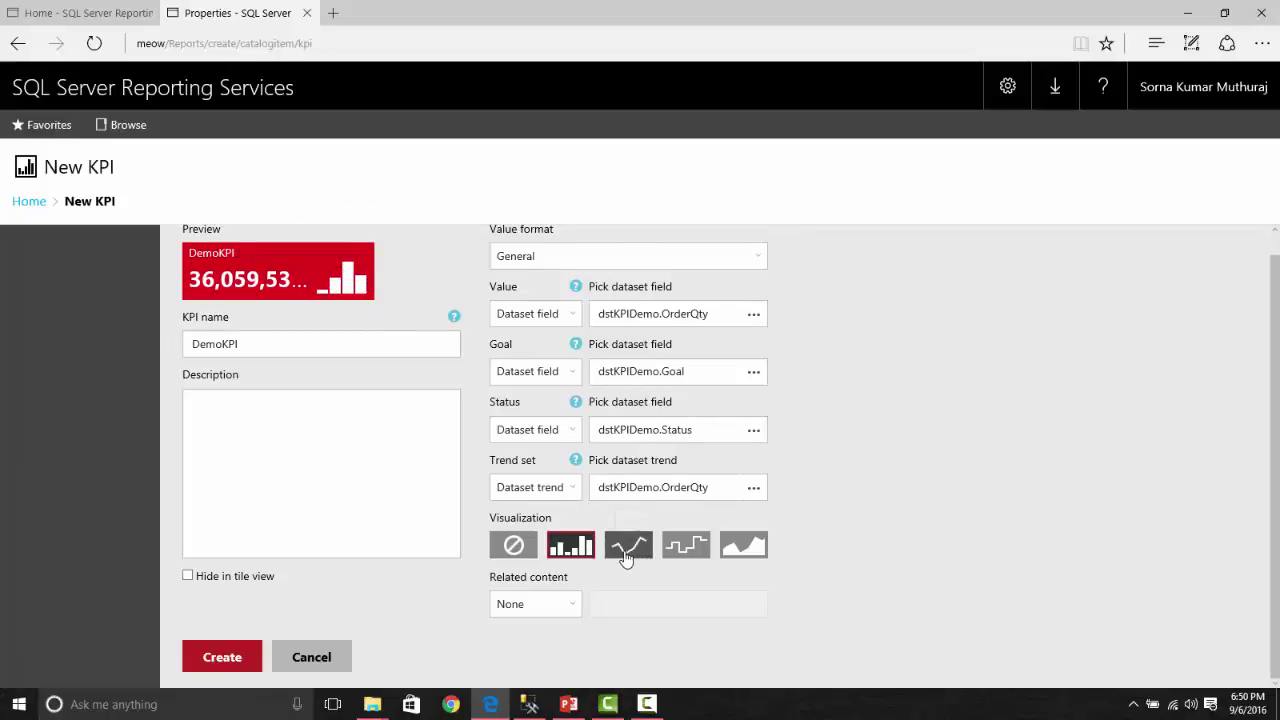
click(686, 548)
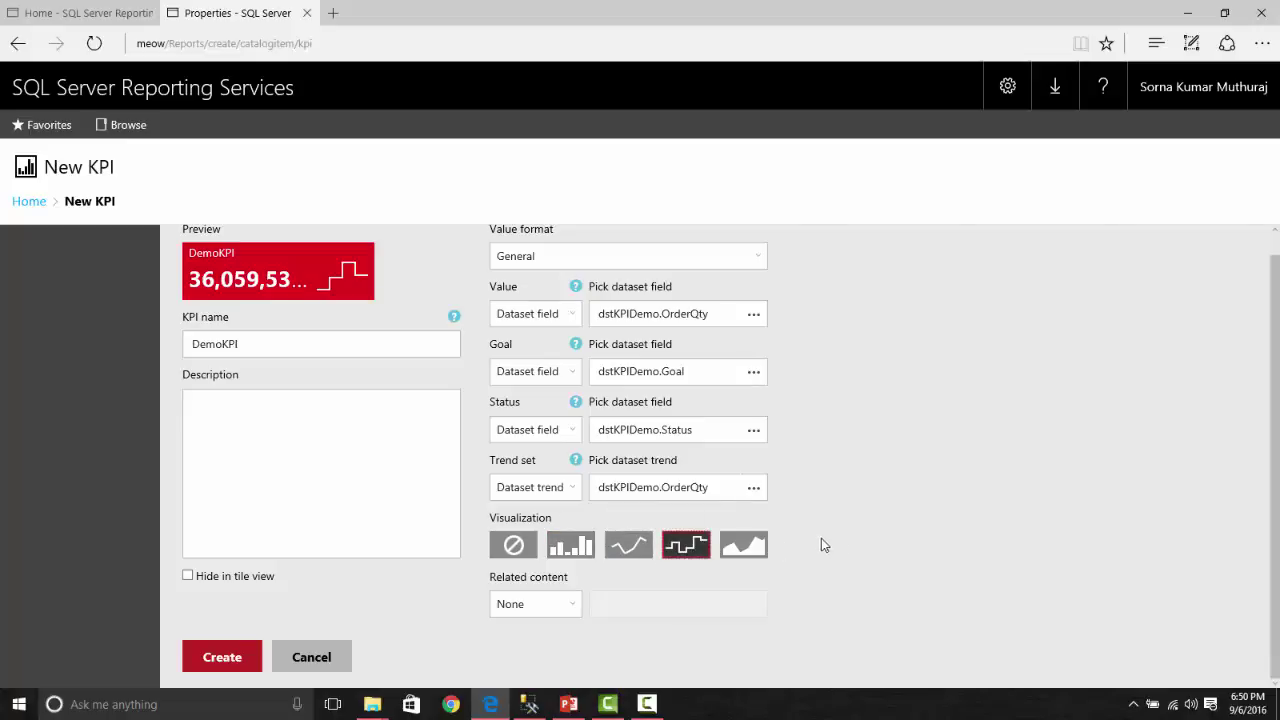
click(578, 548)
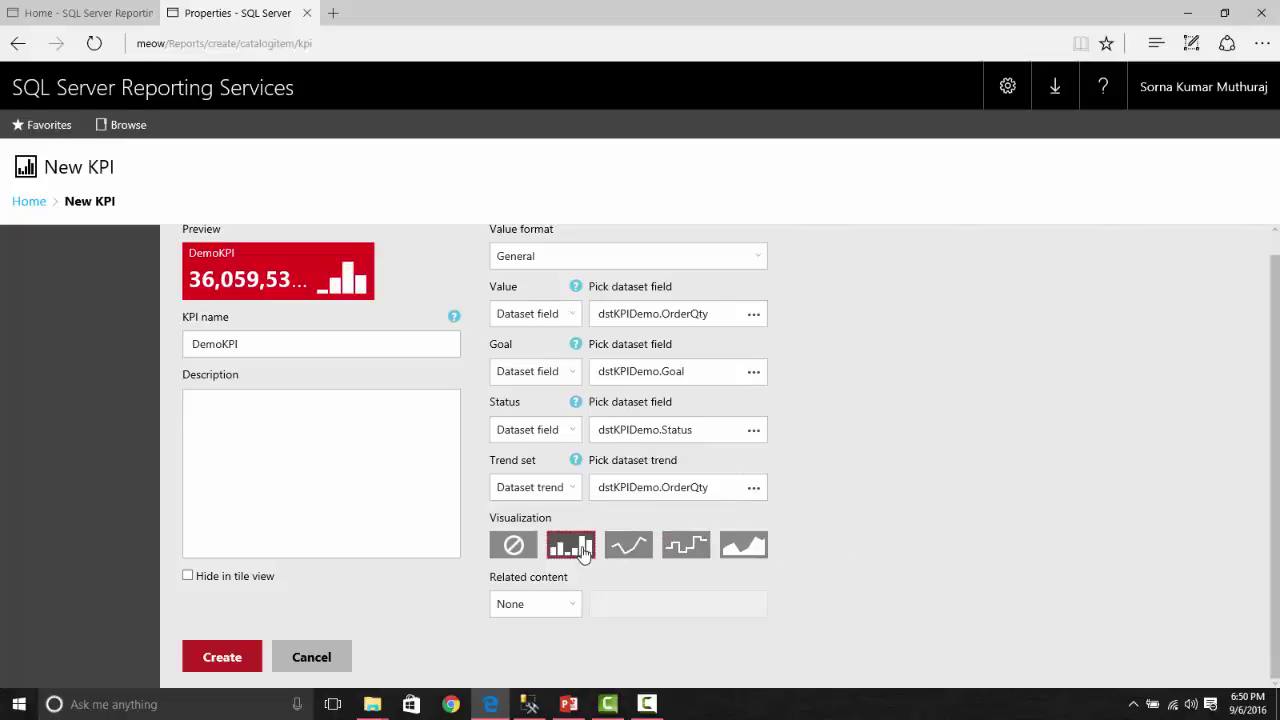
click(632, 552)
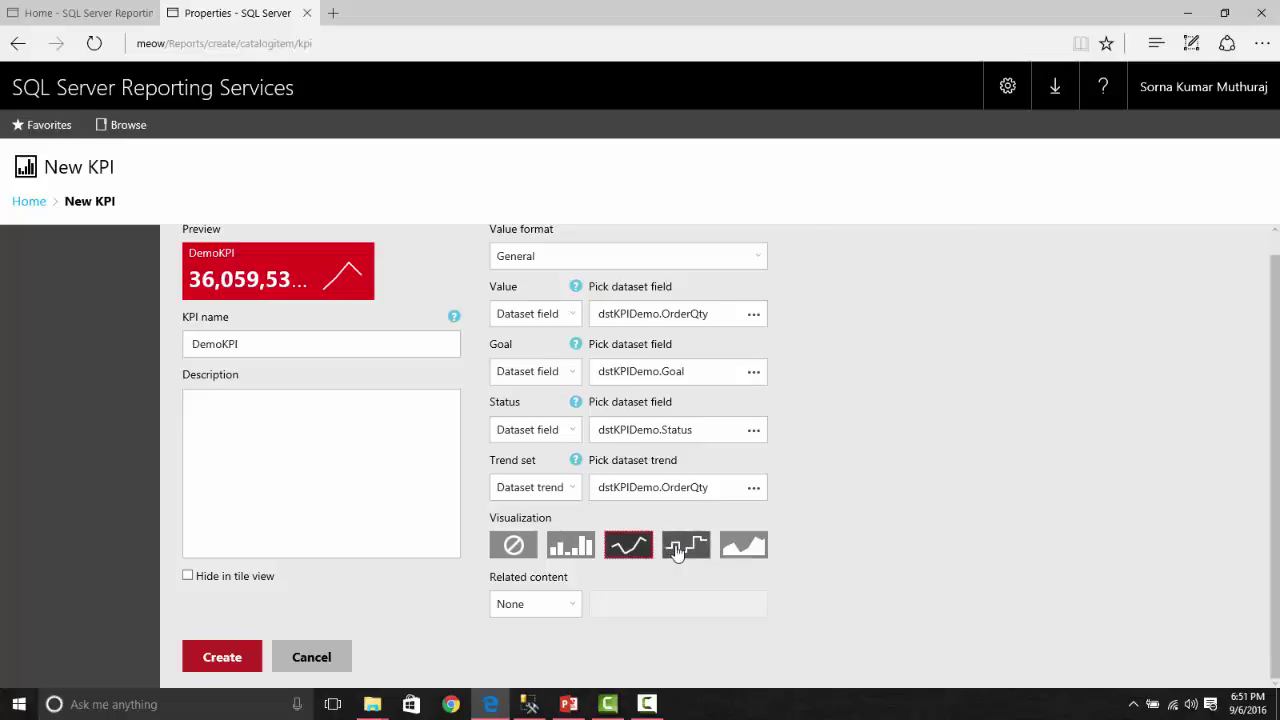
click(676, 552)
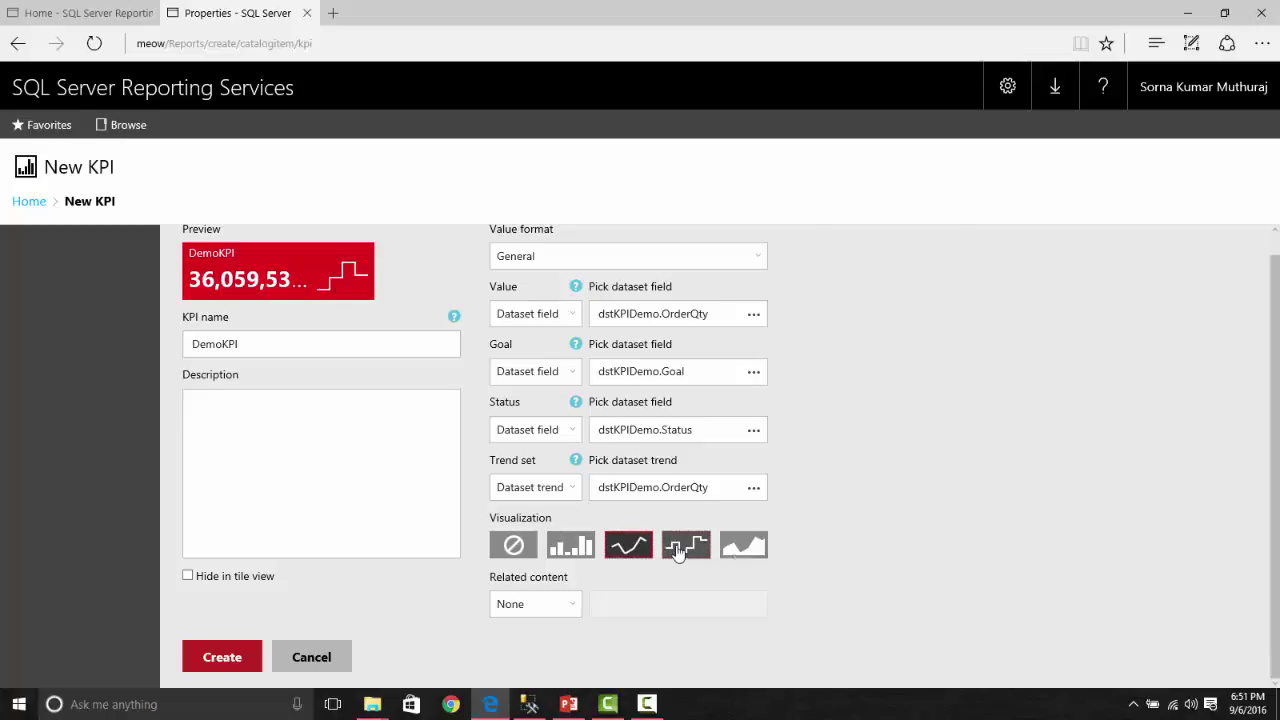
click(762, 553)
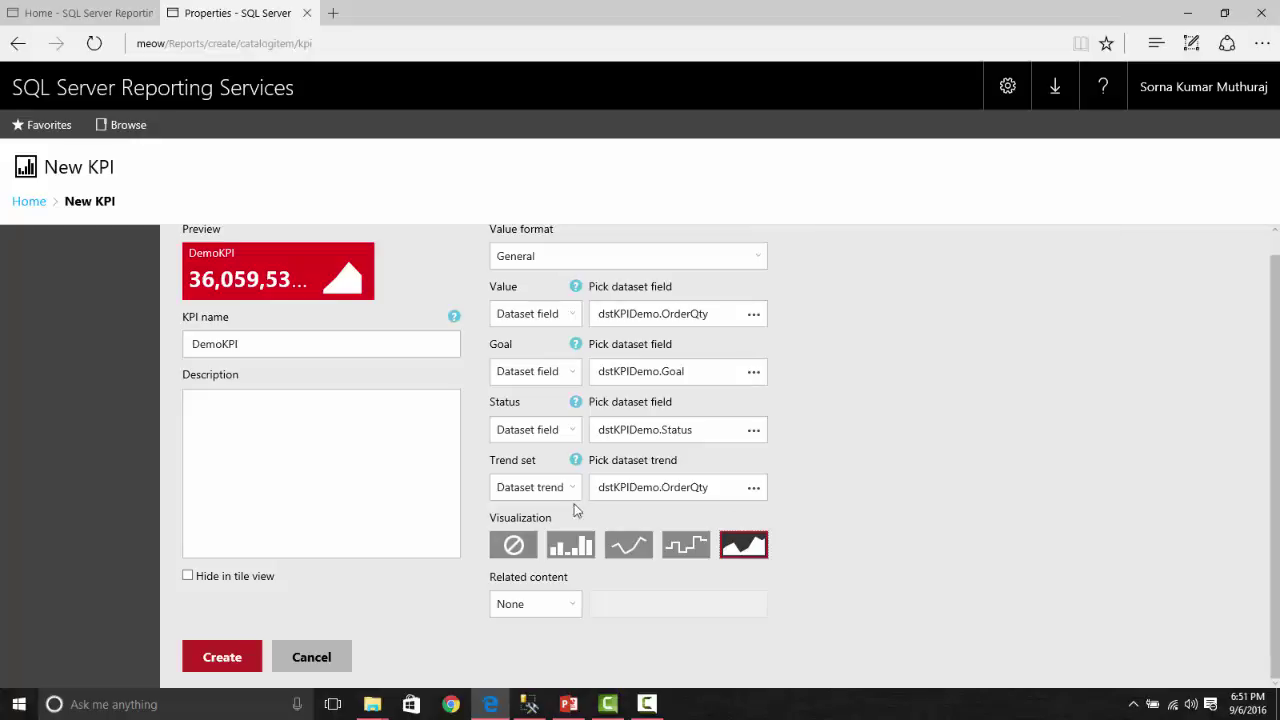
click(512, 545)
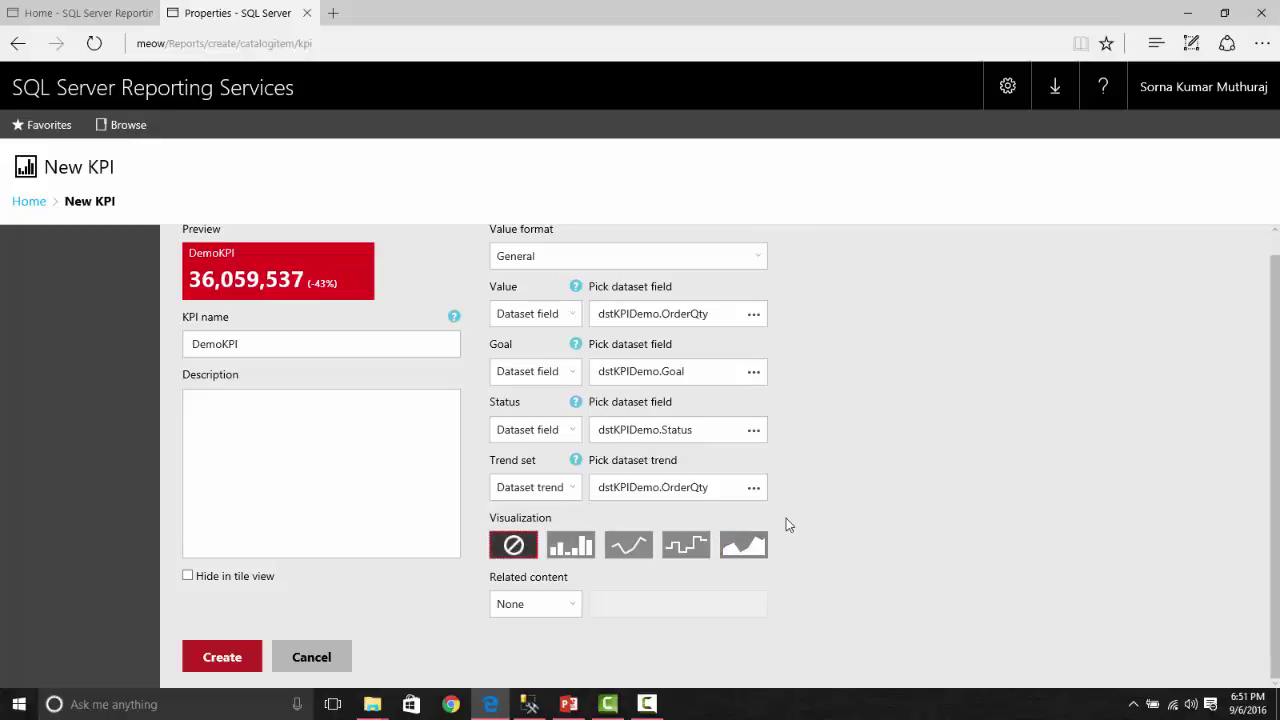
click(575, 551)
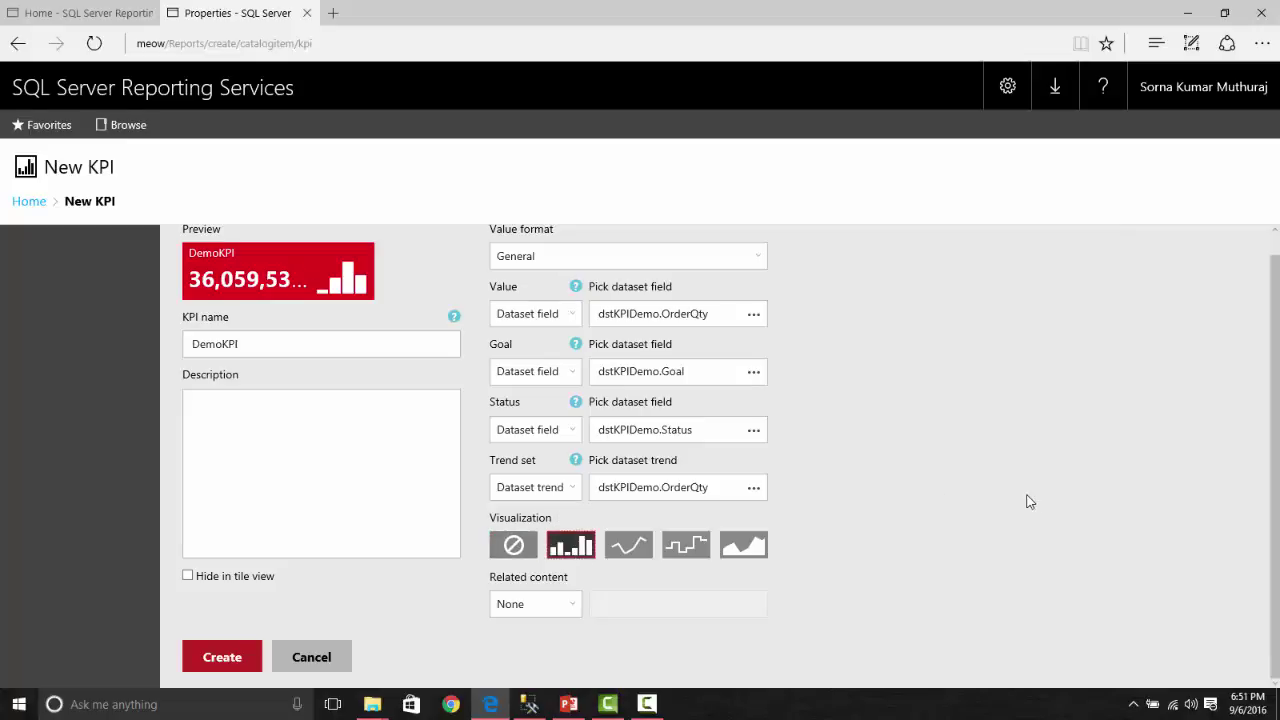
Set DemoKPI's related content type to Custom URL.
click(577, 605)
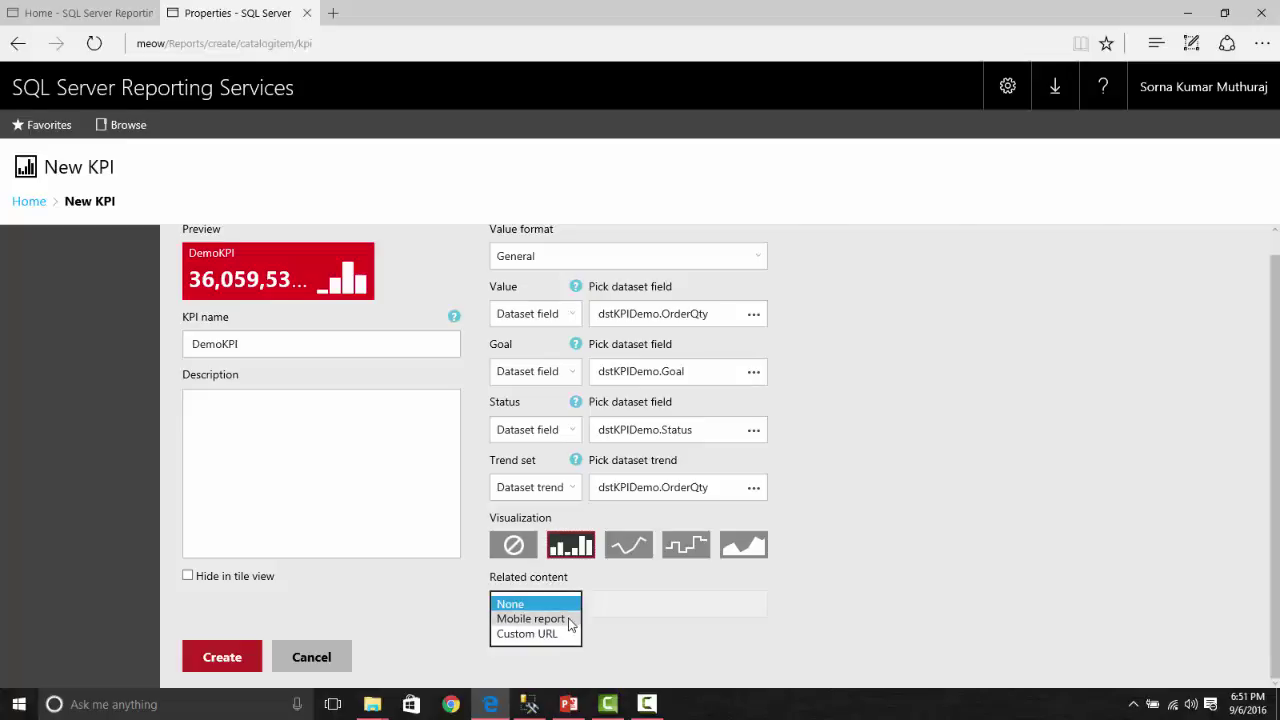
click(571, 619)
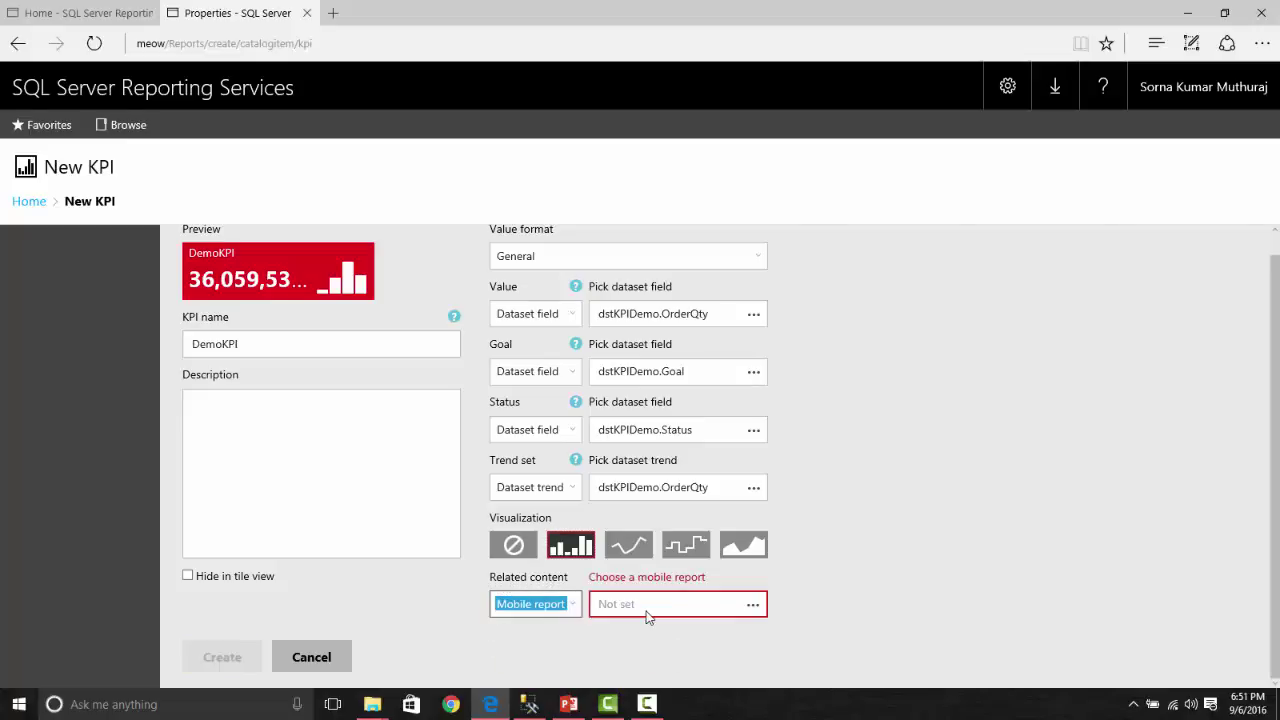
click(577, 605)
click(564, 620)
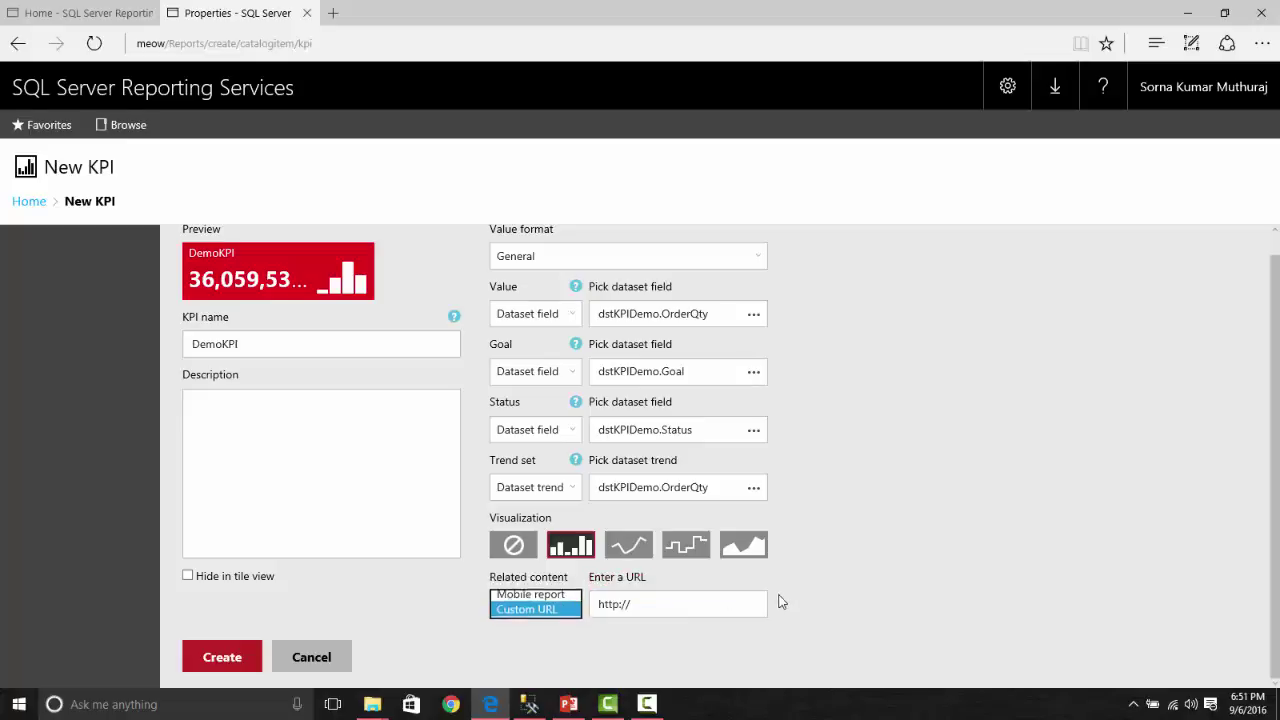
Copy the OrderQuantityKPIDetails link address from the existing KPI on the Home tab.
click(30, 14)
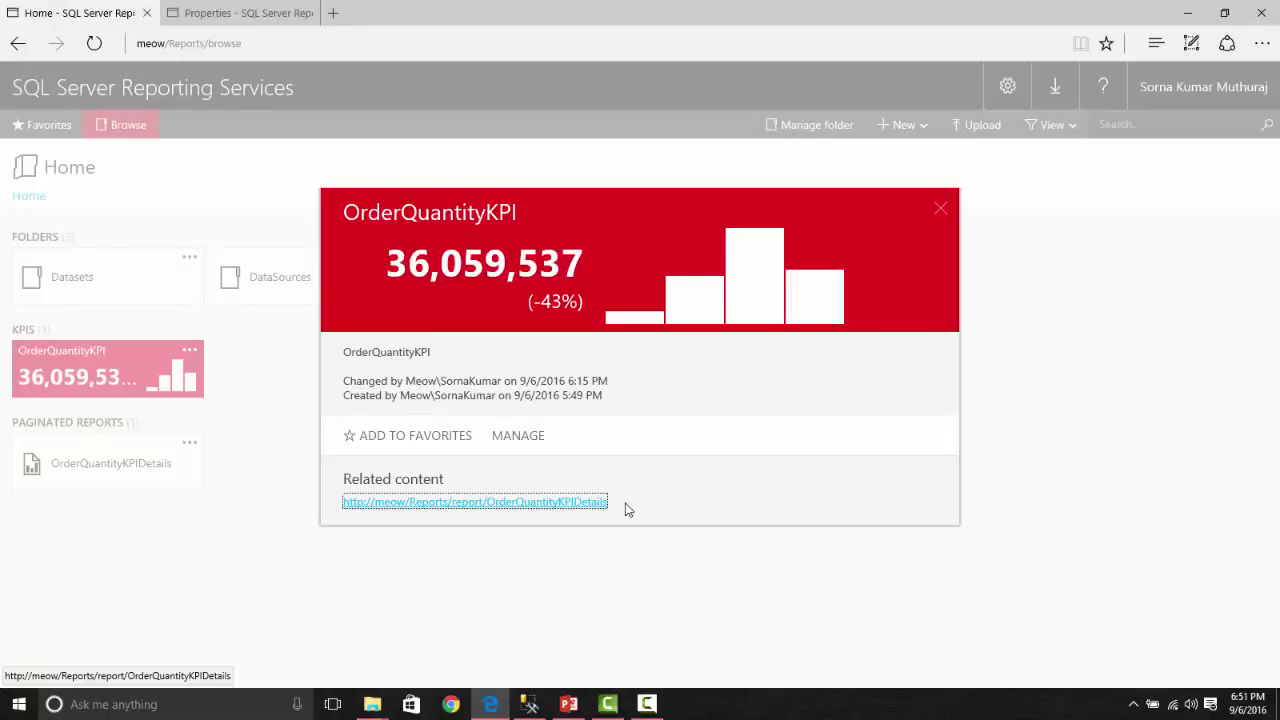
drag(626, 509, 372, 519)
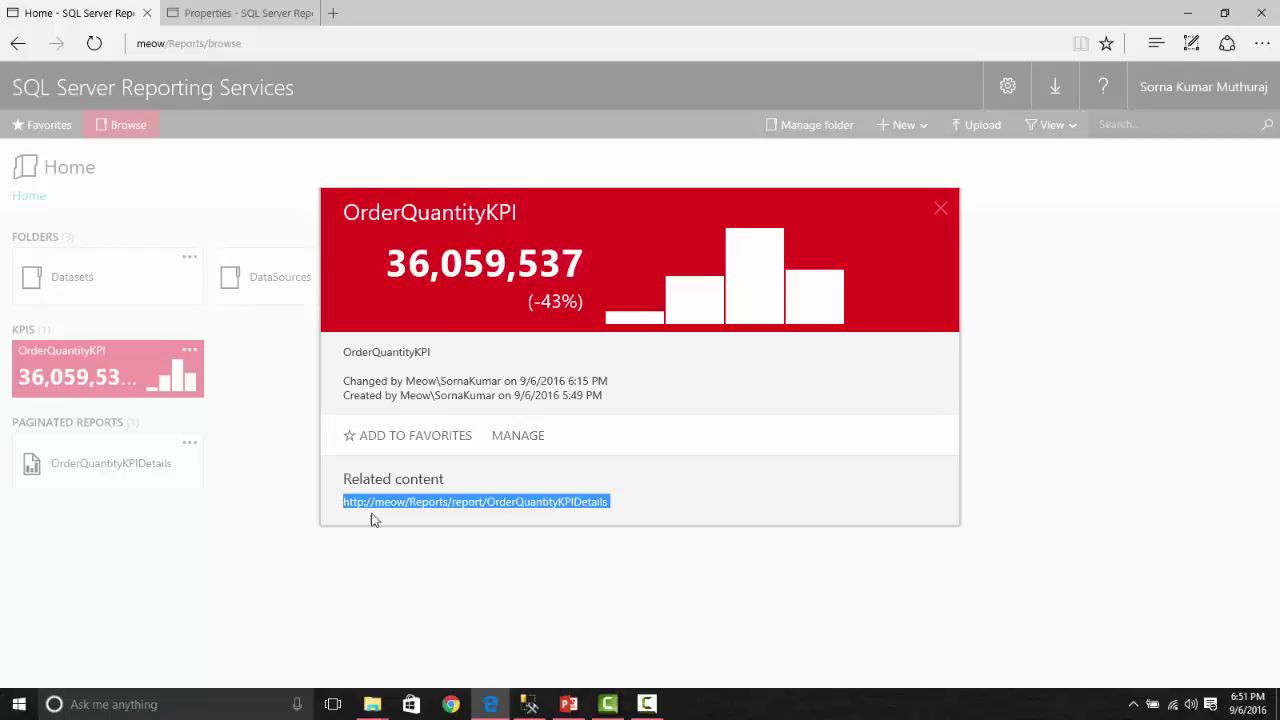
click(943, 211)
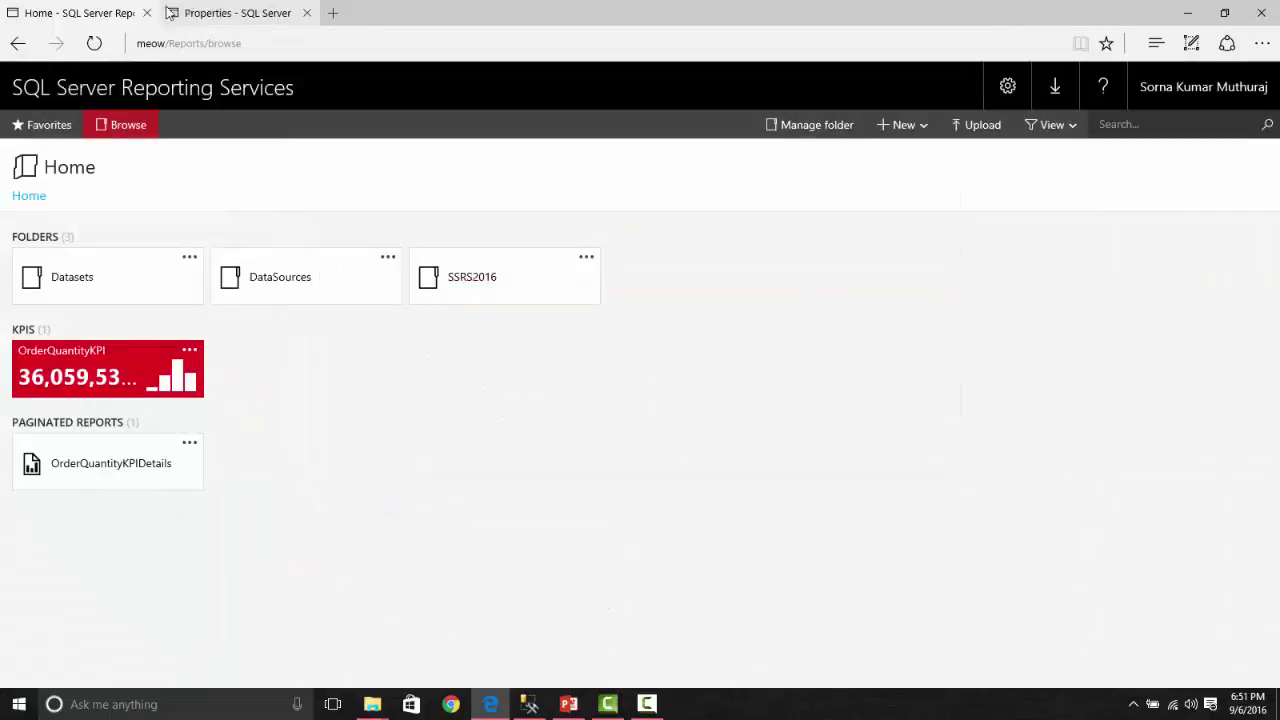
click(170, 13)
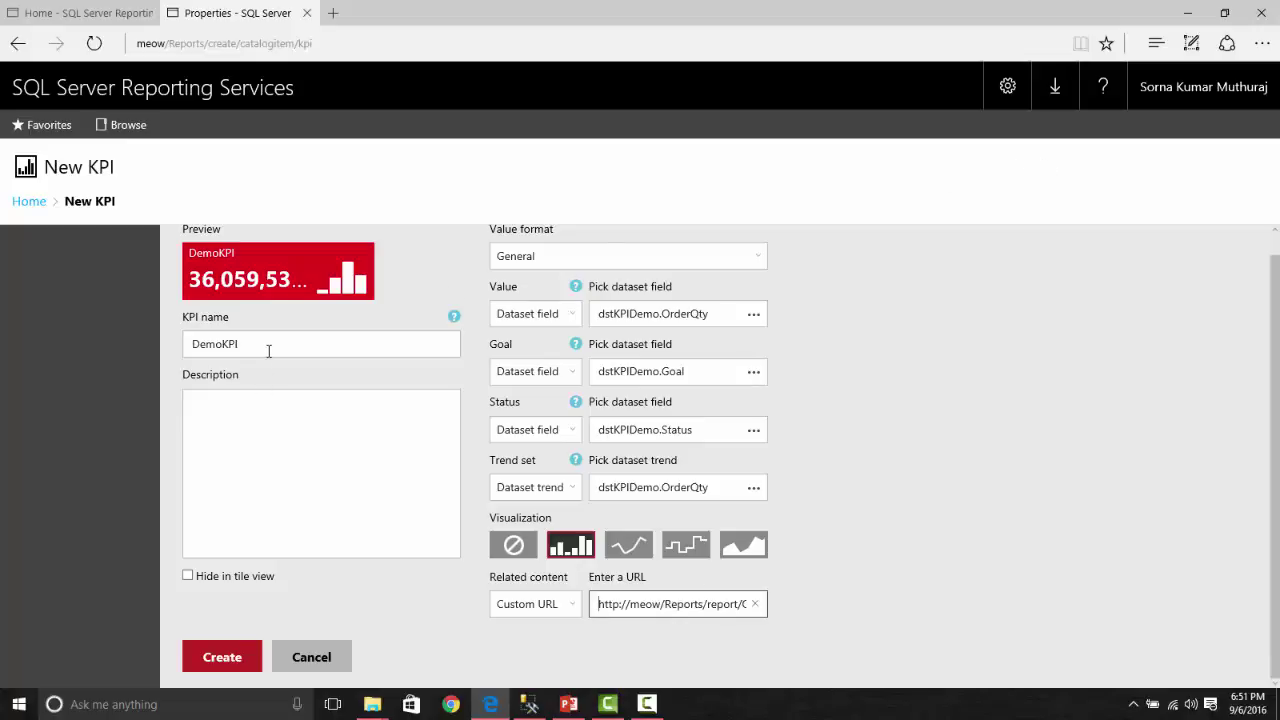
Copy the KPI name into Description and create the DemoKPI.
drag(268, 350, 198, 350)
click(275, 415)
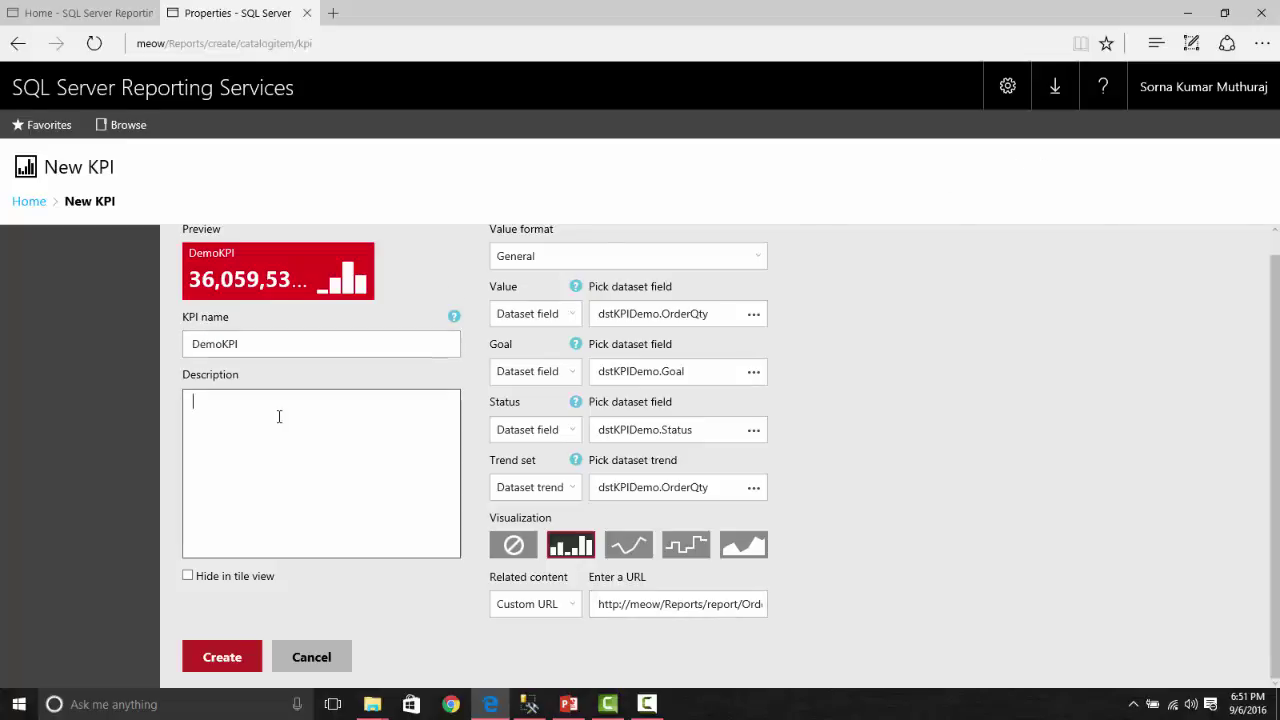
text(DemoKPI)
click(224, 658)
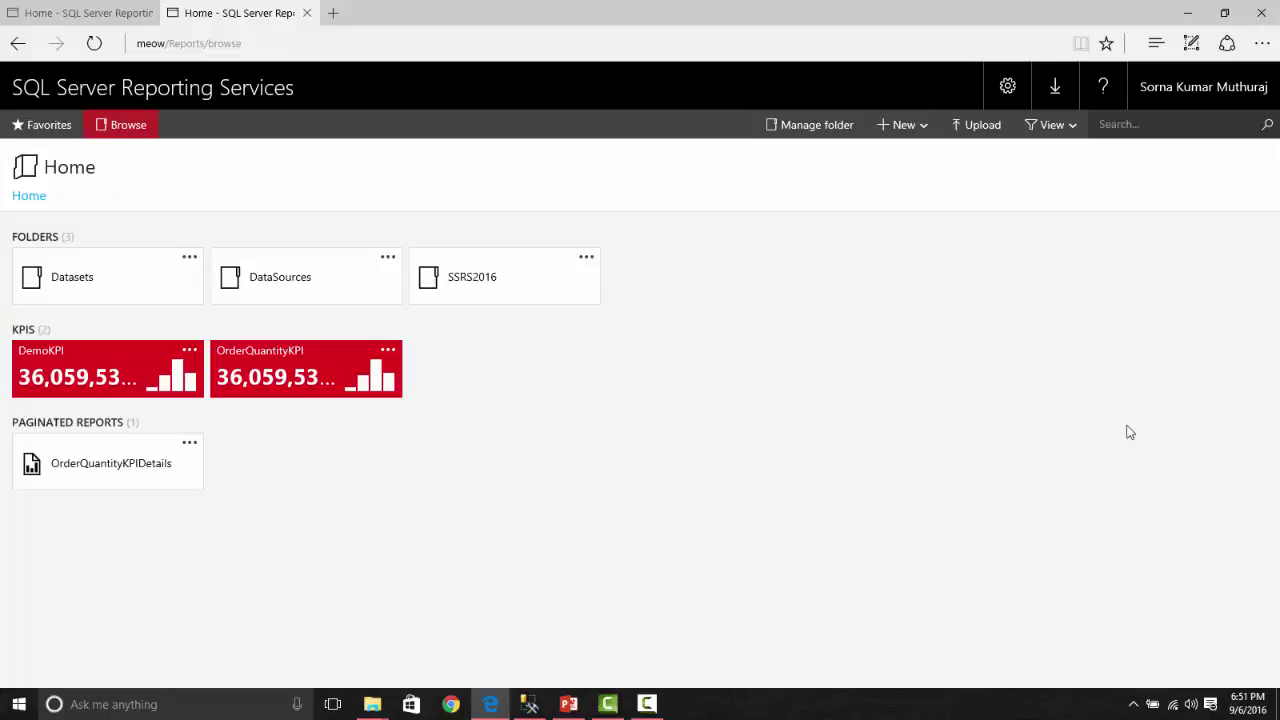
Open the new DemoKPI tile's details on the Home page.
click(135, 381)
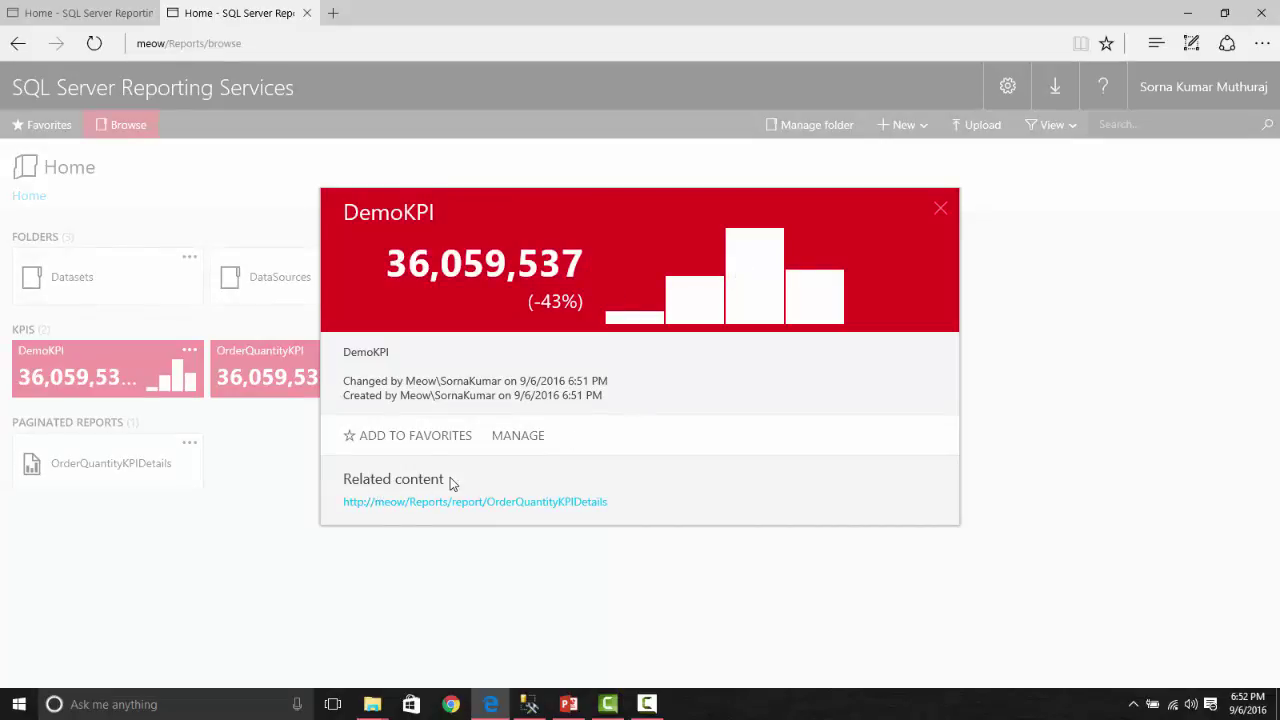
drag(449, 478, 358, 478)
click(686, 504)
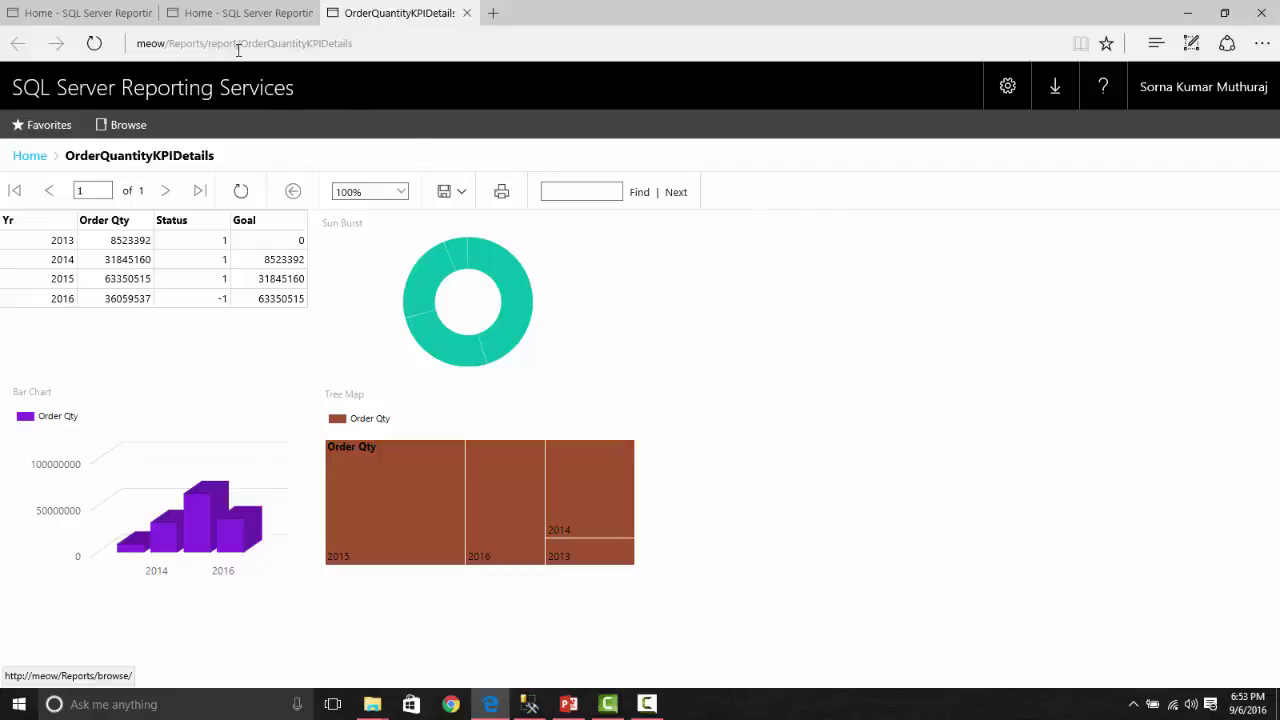
Return to the Home tab showing DemoKPI's details with the OrderQuantityKPIDetails link.
click(238, 16)
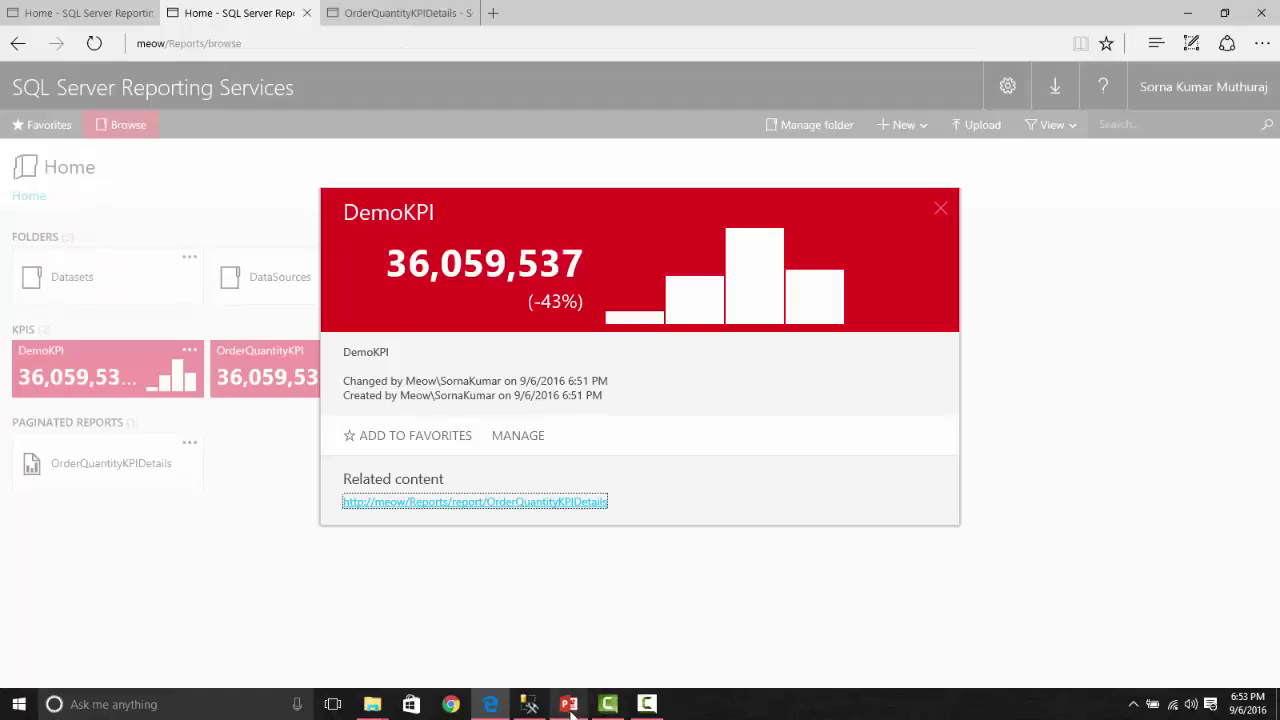
Bring the PowerPoint presentation back, showing the SSRS-Report Manager-KPI slide.
mouse_move(571, 708)
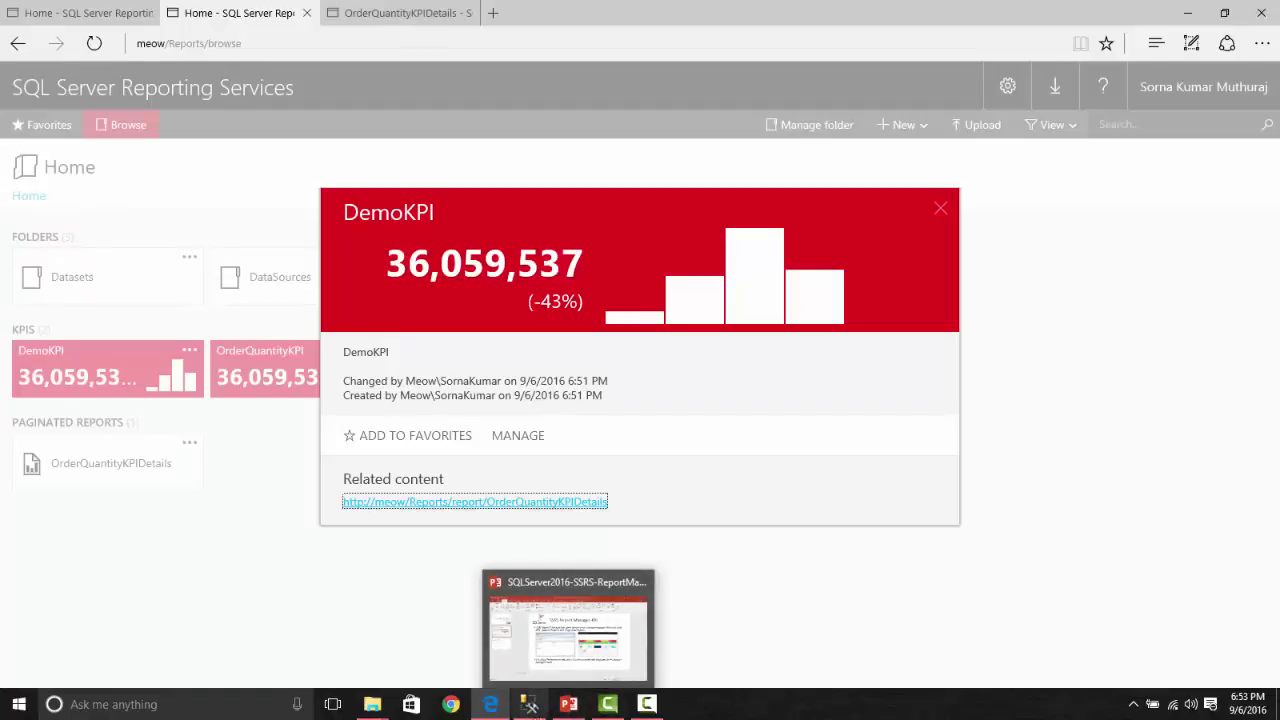
click(588, 601)
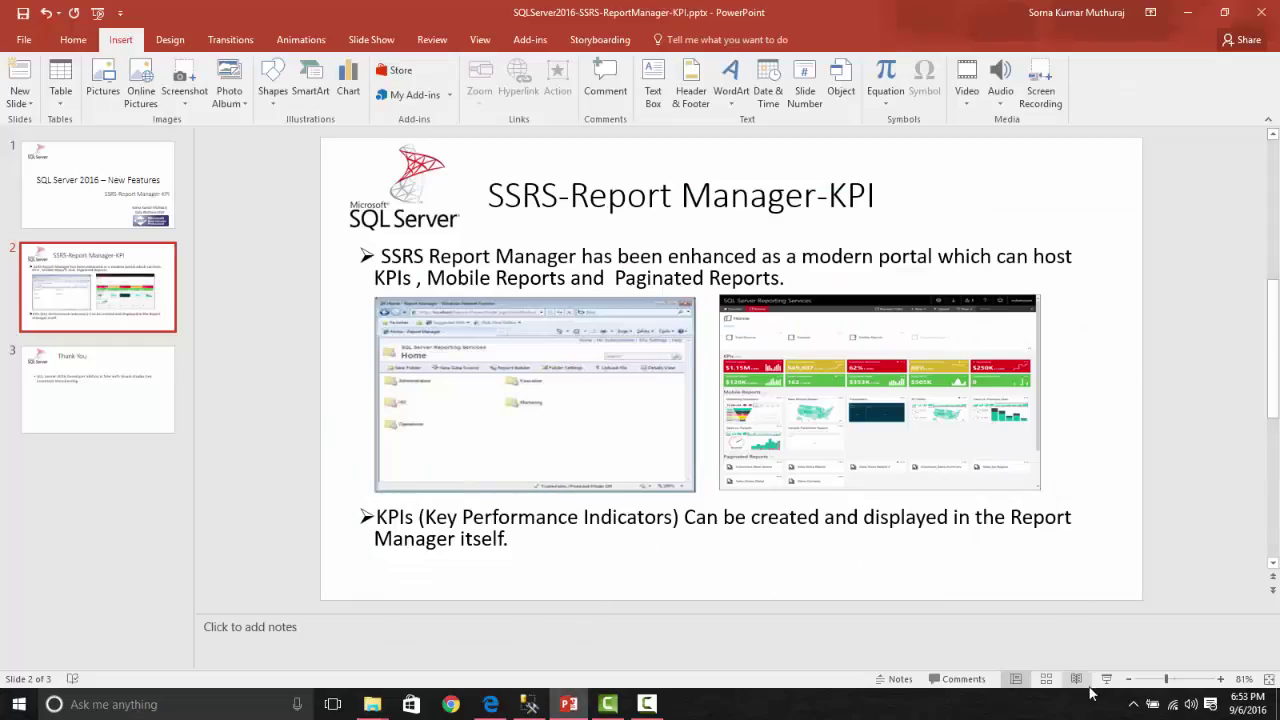